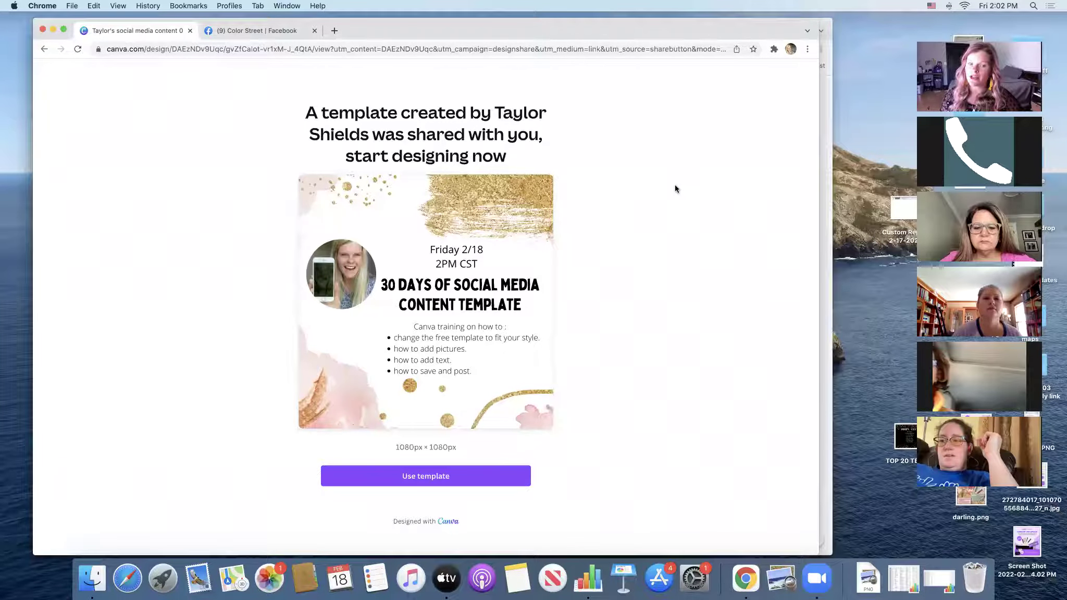
Open an editable copy of the shared social media content template, widen the browser window and look over its first pages
{"action": "left_click", "coordinate": [448, 477]}
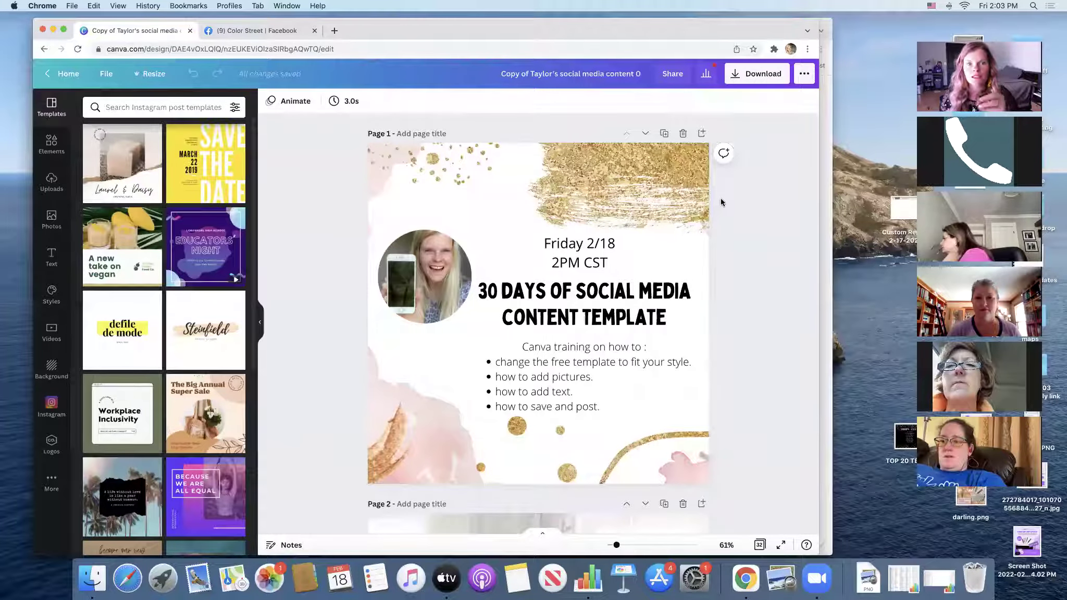
{"action": "scroll", "coordinate": [730, 280], "scroll_direction": "down", "scroll_amount": 2}
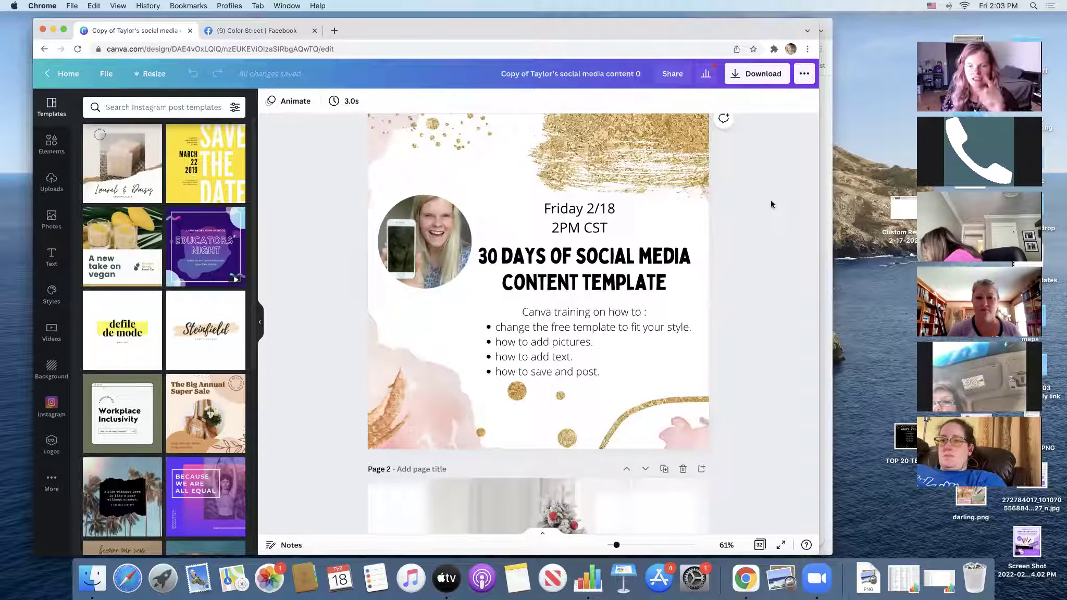
{"action": "left_click_drag", "start_coordinate": [820, 209], "coordinate": [903, 212]}
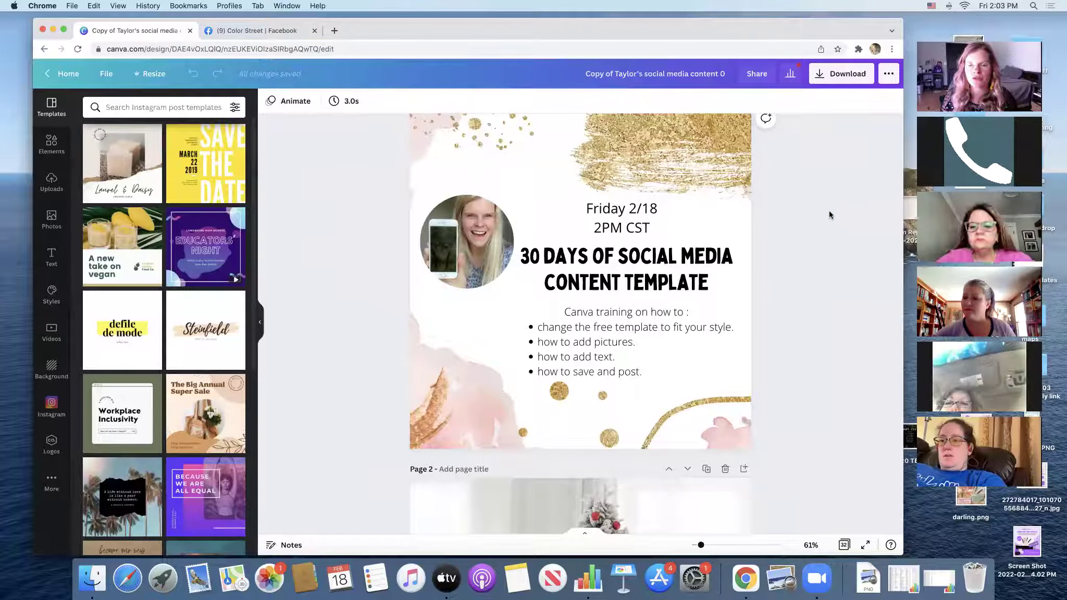
{"action": "scroll", "coordinate": [769, 235], "scroll_direction": "down", "scroll_amount": 5}
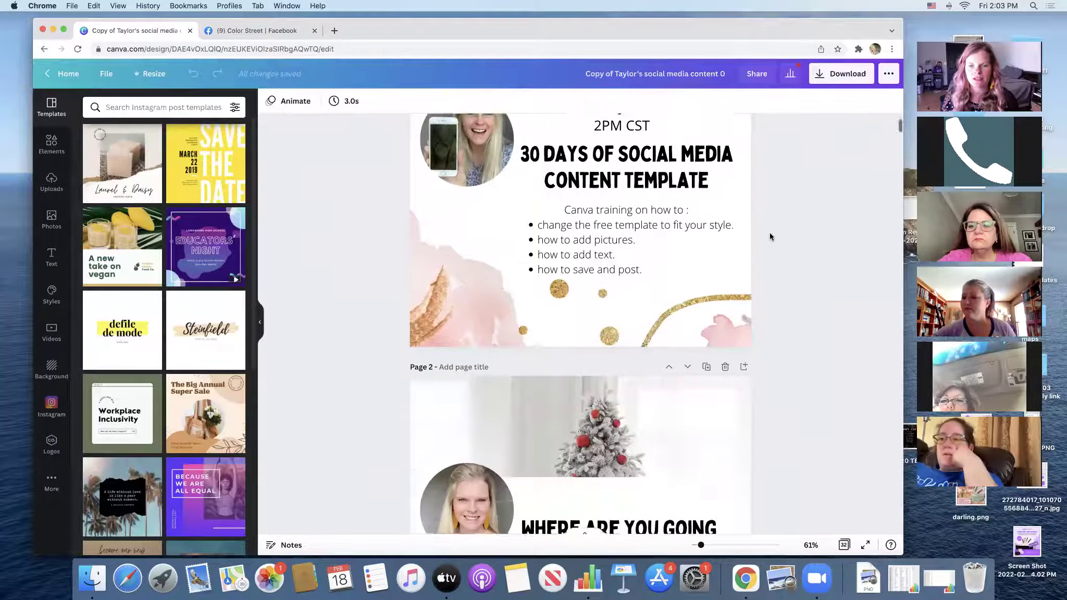
{"action": "scroll", "coordinate": [770, 236], "scroll_direction": "down", "scroll_amount": 2}
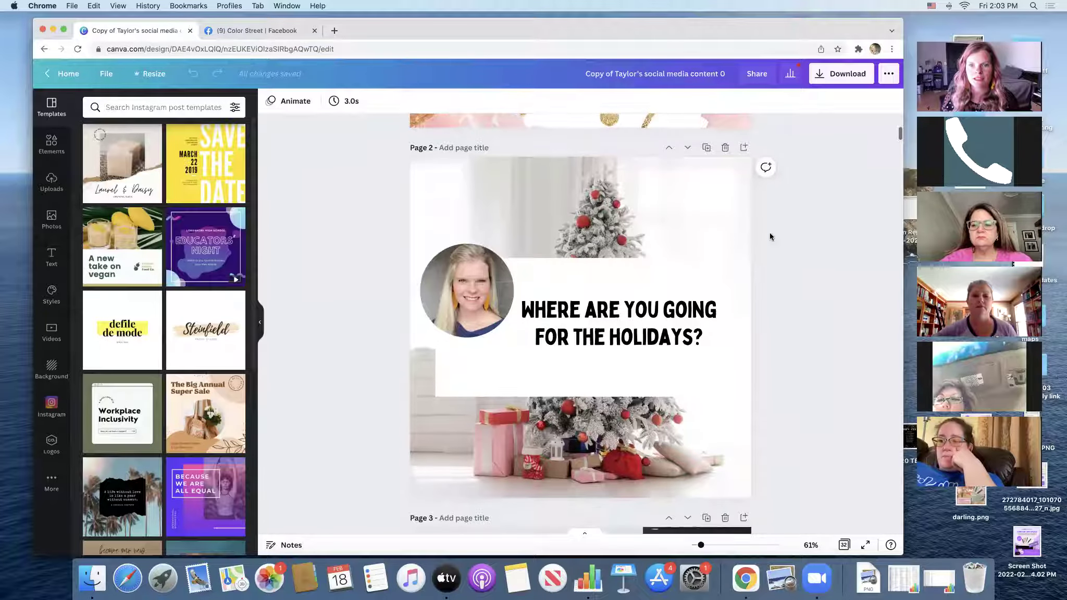
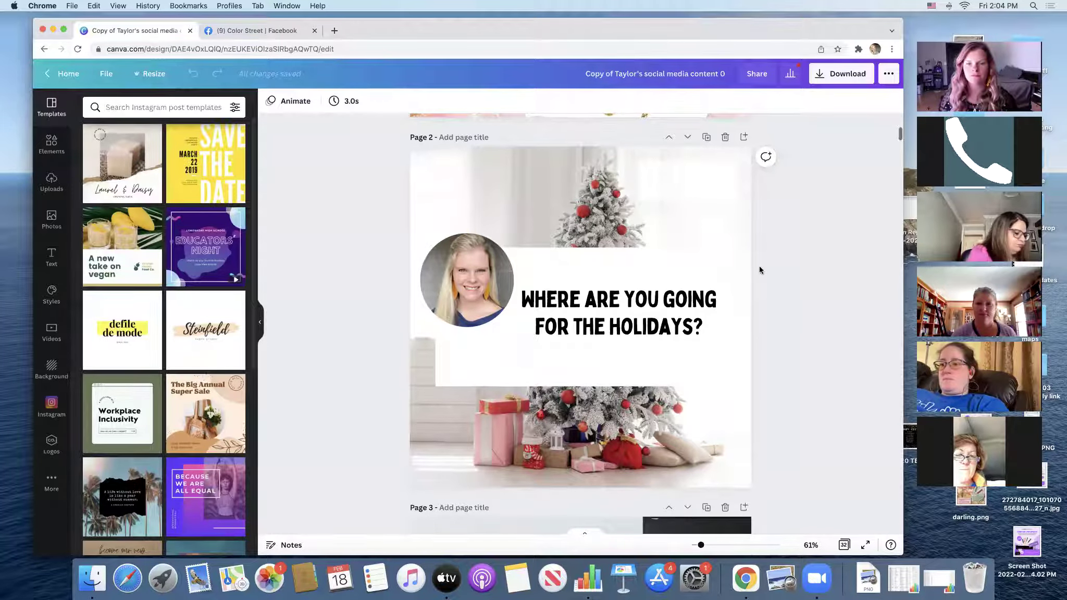
Remove the portrait from the circular frame on page 3, keeping the empty frame
{"action": "scroll", "coordinate": [760, 270], "scroll_direction": "down", "scroll_amount": 5}
{"action": "scroll", "coordinate": [760, 270], "scroll_direction": "down", "scroll_amount": 3}
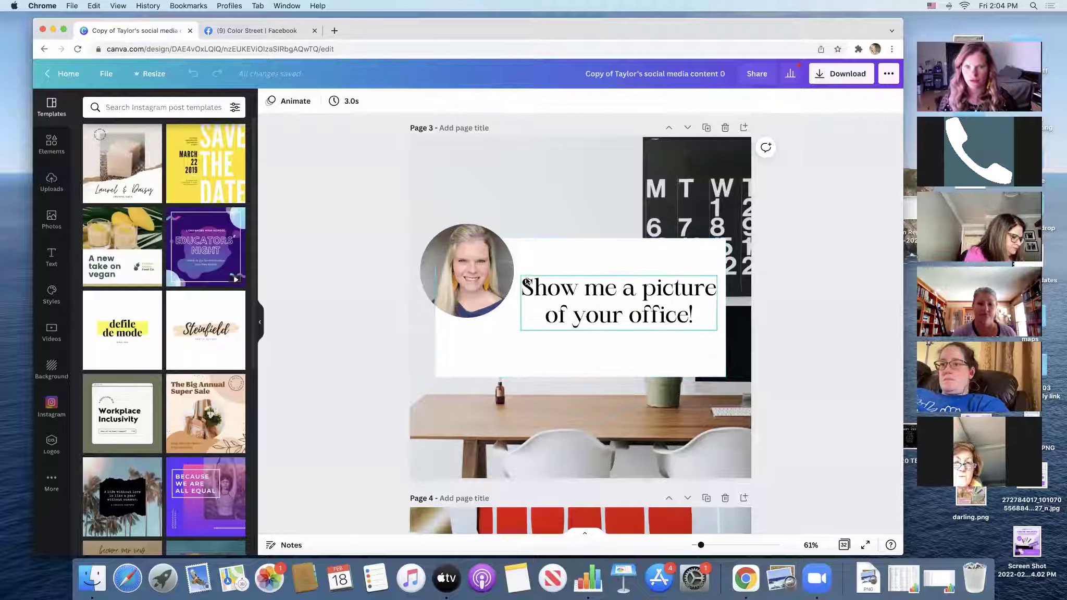
{"action": "left_click", "coordinate": [480, 273]}
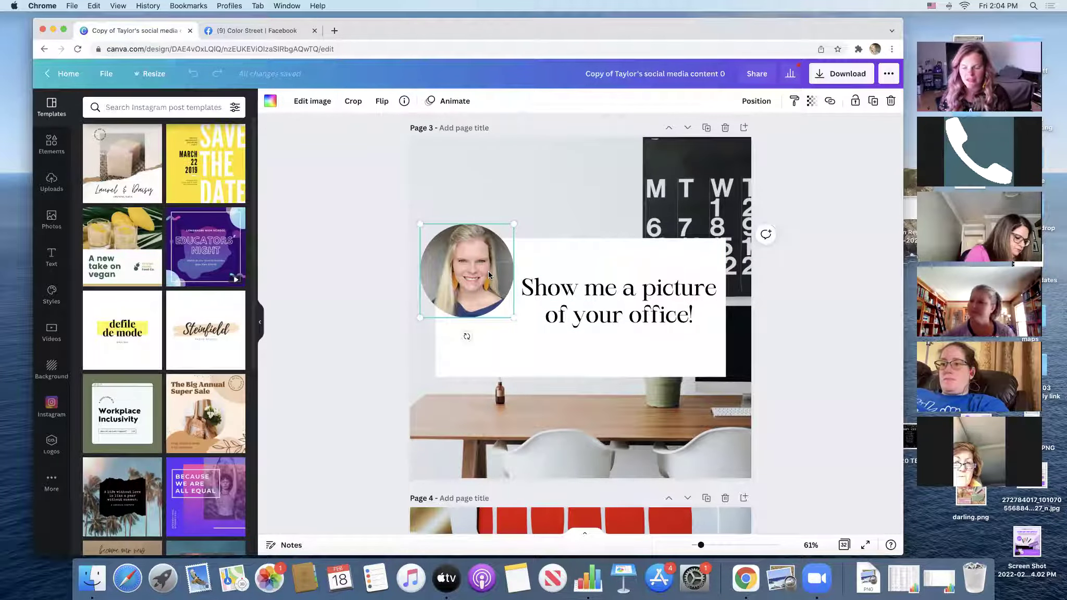
{"action": "key", "text": "Delete"}
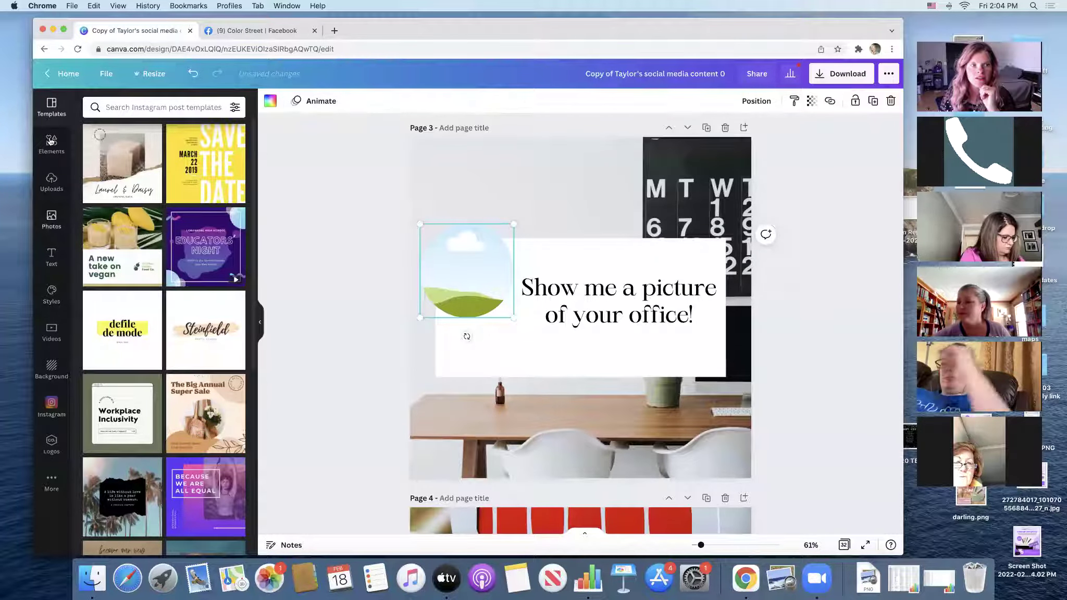
Fill the empty circular frame on page 3 with the uploaded photo of the woman in the blue dress
{"action": "left_click", "coordinate": [52, 181]}
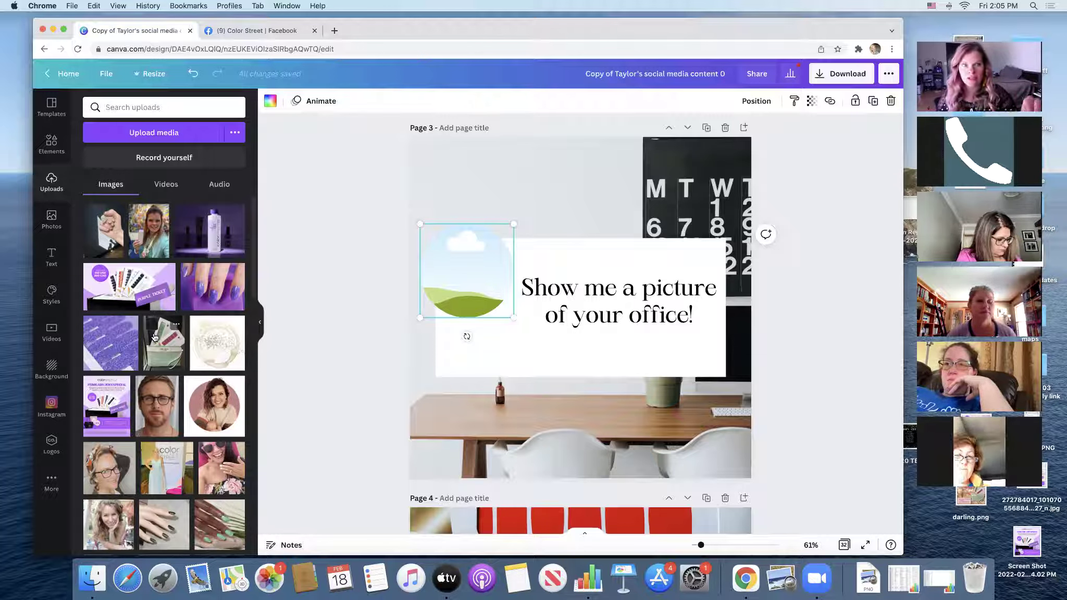
{"action": "scroll", "coordinate": [154, 337], "scroll_direction": "down", "scroll_amount": 15}
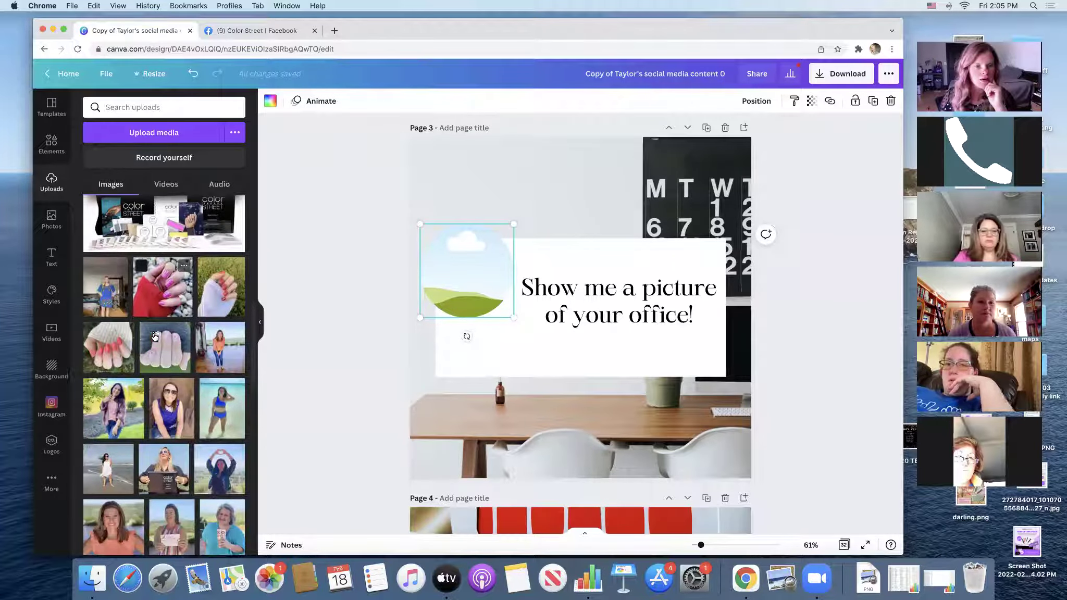
{"action": "left_click", "coordinate": [104, 286]}
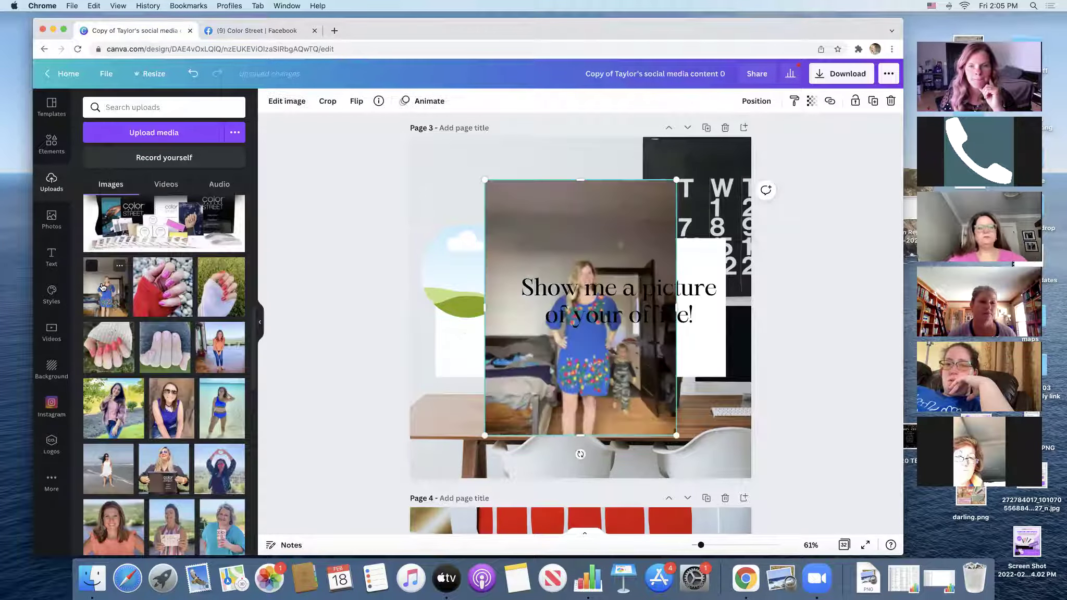
{"action": "left_click_drag", "start_coordinate": [558, 256], "coordinate": [491, 264]}
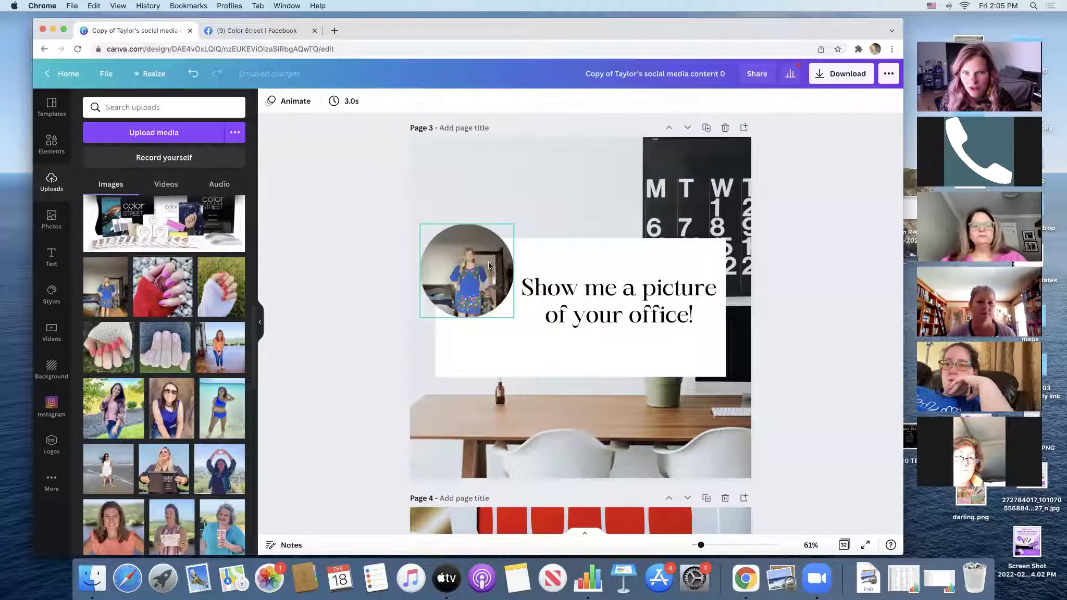
Enlarge the circular frame slightly, then scale up and reposition the photo inside it so the woman fills the circle
{"action": "left_click", "coordinate": [495, 243]}
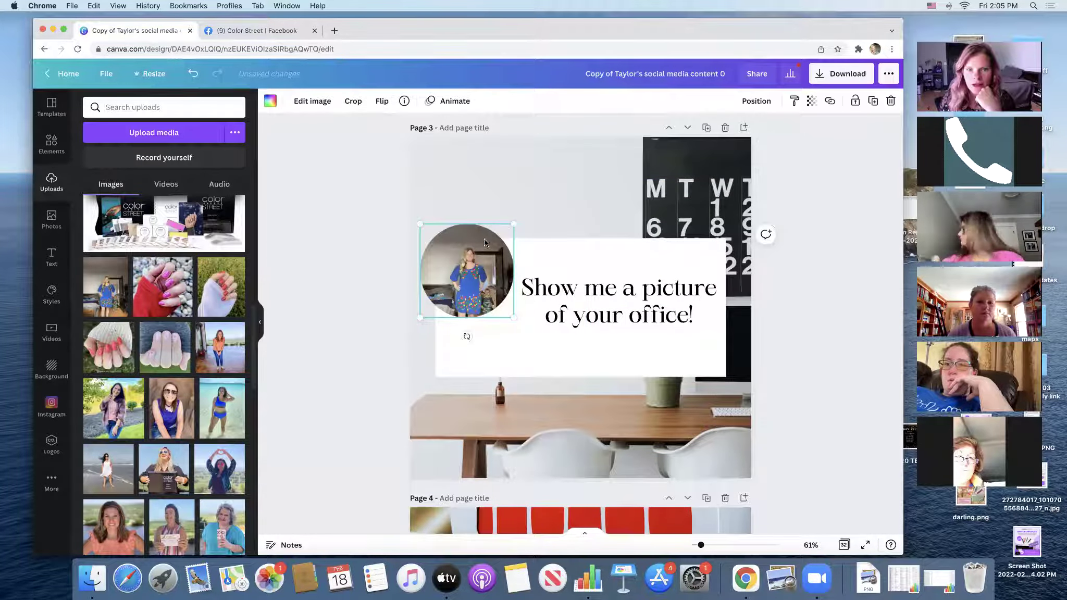
{"action": "left_click_drag", "start_coordinate": [515, 223], "coordinate": [577, 125]}
{"action": "double_click", "coordinate": [489, 267]}
{"action": "left_click_drag", "start_coordinate": [490, 240], "coordinate": [455, 283]}
{"action": "left_click", "coordinate": [318, 241]}
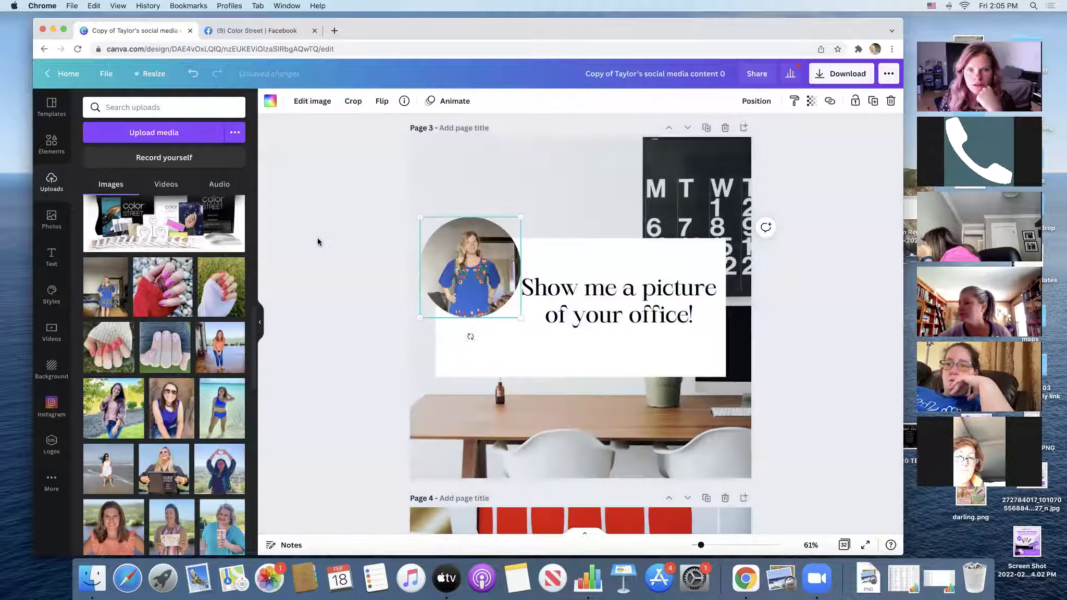
Replace the headline text on page 3 with "What are your office hours like?"
{"action": "left_click", "coordinate": [618, 301]}
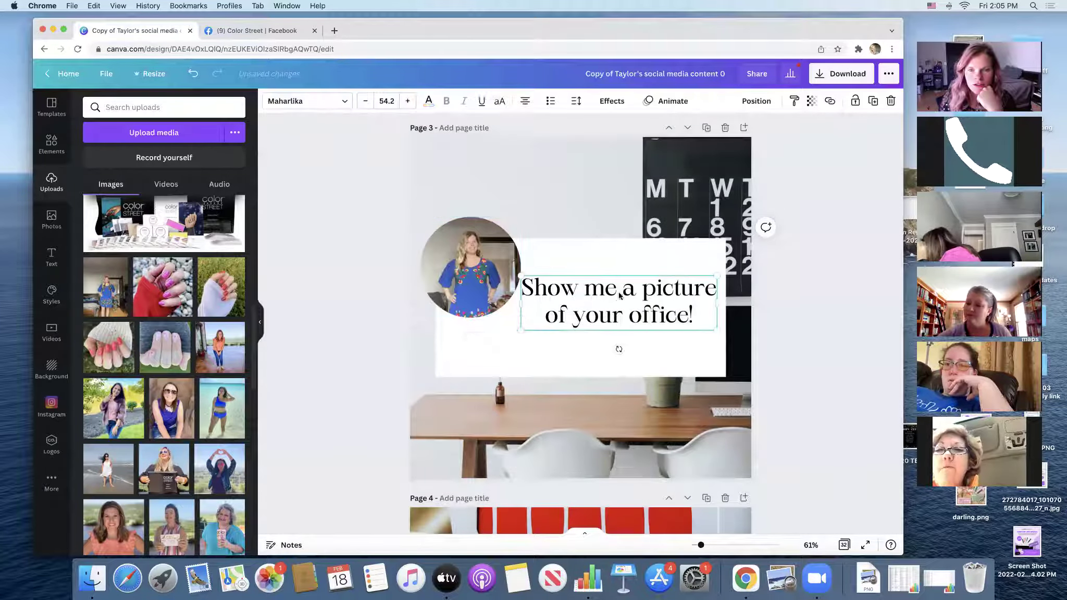
{"action": "double_click", "coordinate": [660, 315]}
{"action": "key", "text": "super+a"}
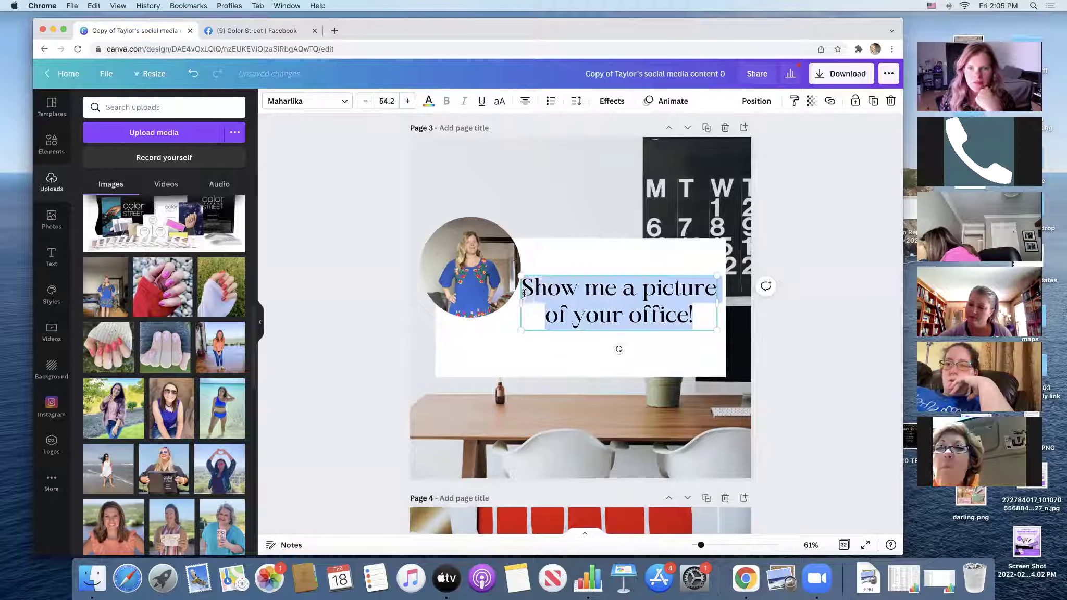
{"action": "type", "text": "What are "}
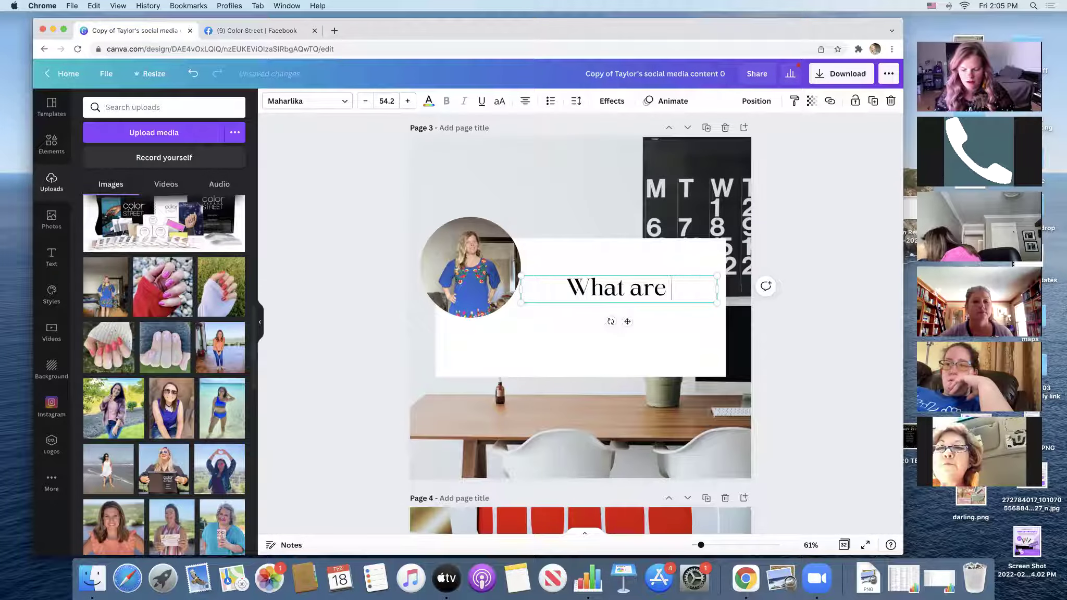
{"action": "type", "text": "you r of"}
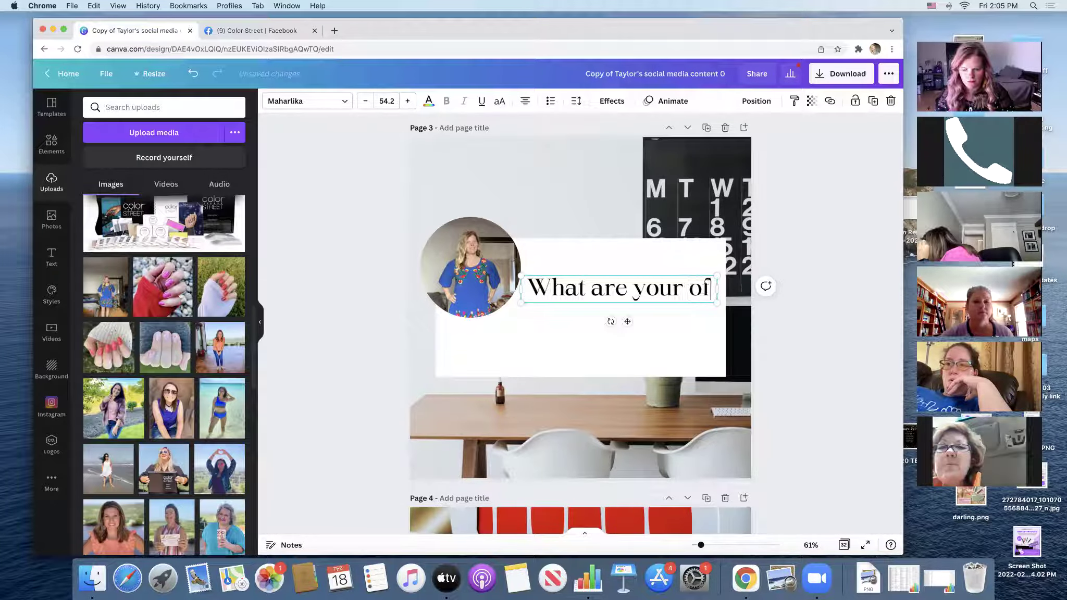
{"action": "type", "text": "fice hours like?"}
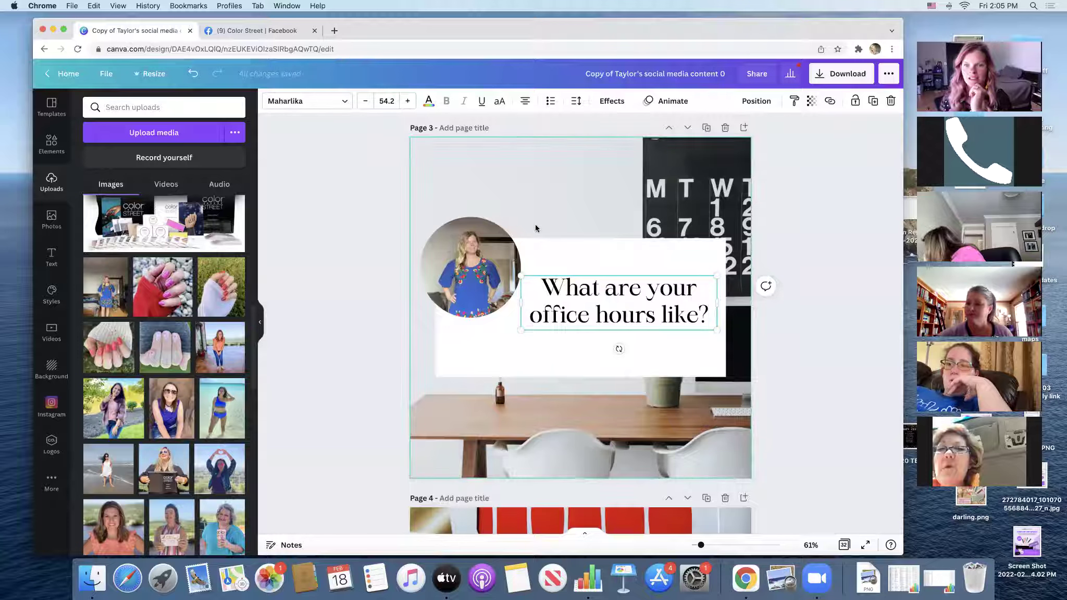
Replace page 3's background photo with the wood-panelled office interior found by searching the elements for "office"
{"action": "left_click", "coordinate": [560, 184]}
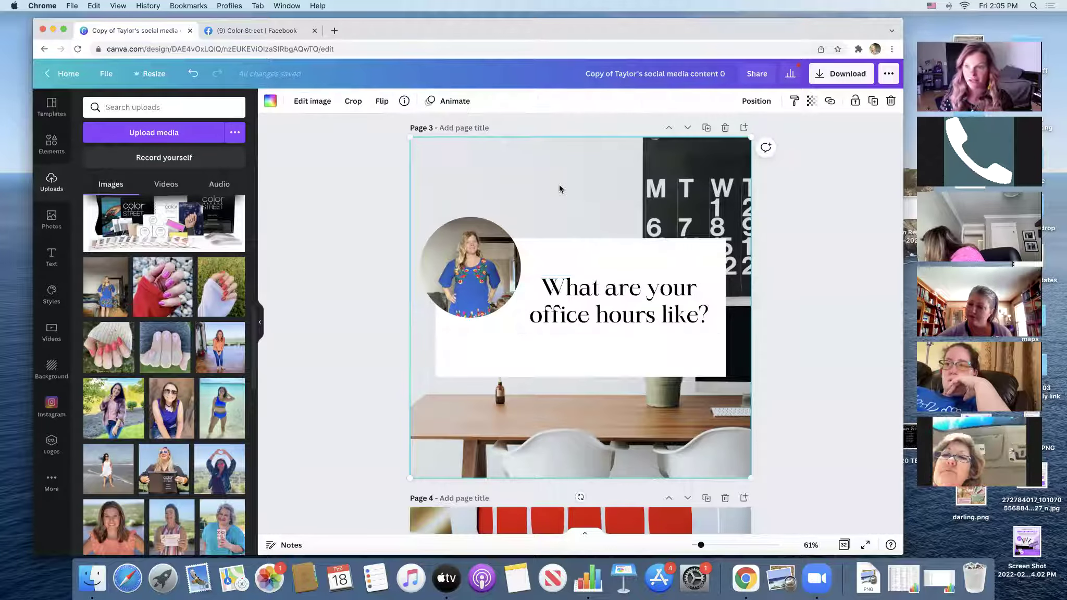
{"action": "key", "text": "super+z"}
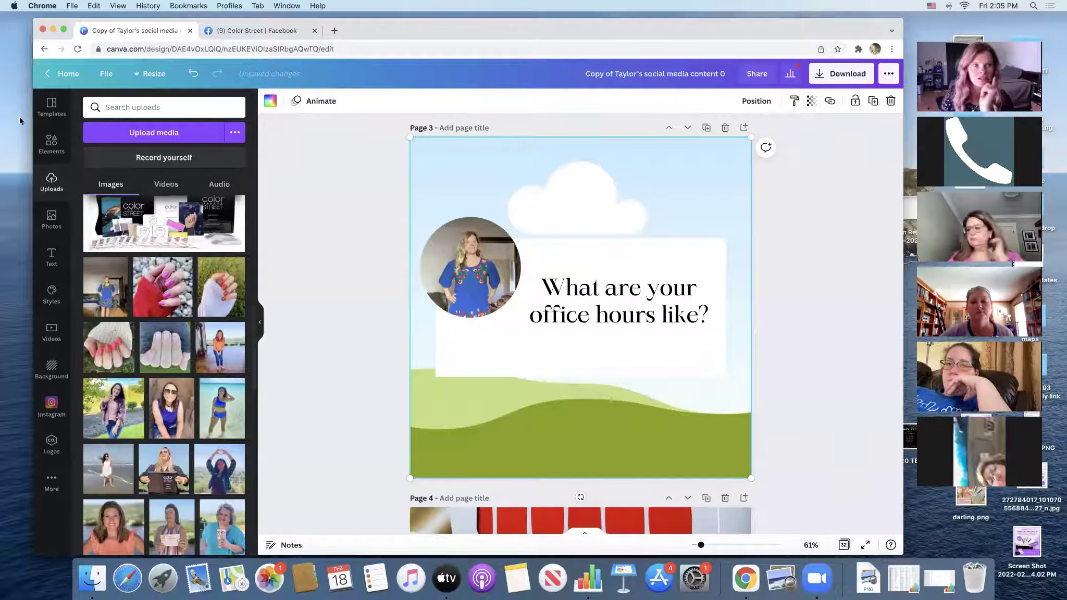
{"action": "left_click", "coordinate": [52, 143]}
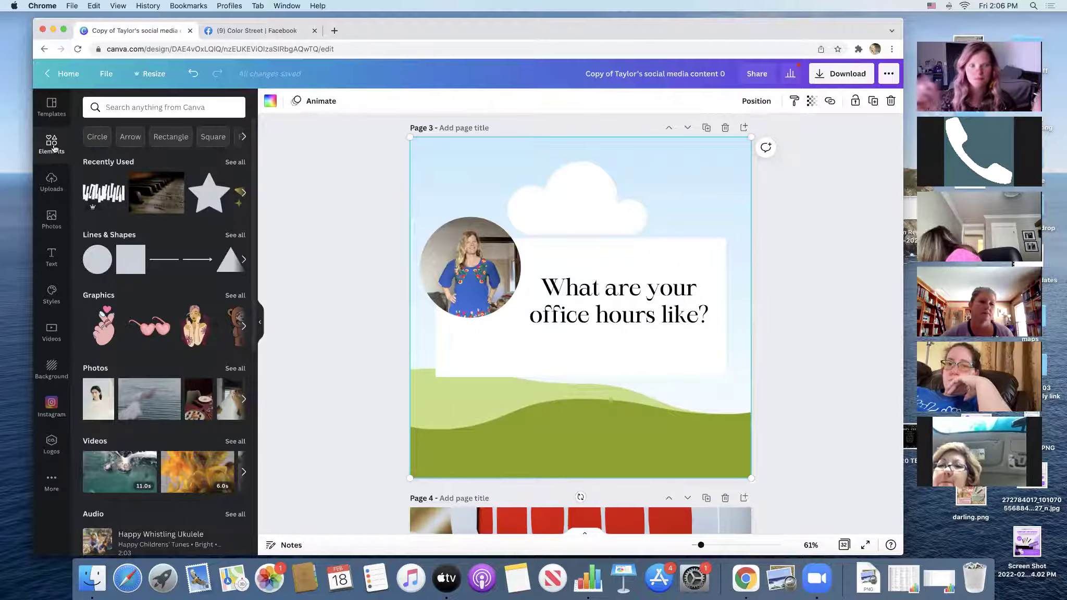
{"action": "left_click", "coordinate": [139, 106]}
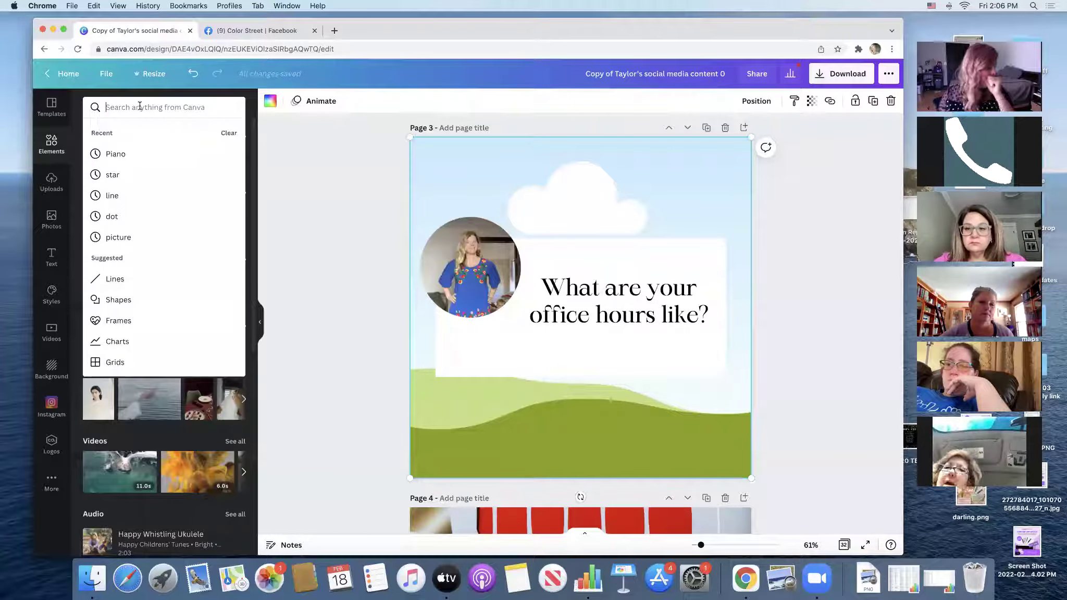
{"action": "type", "text": "office"}
{"action": "key", "text": "Return"}
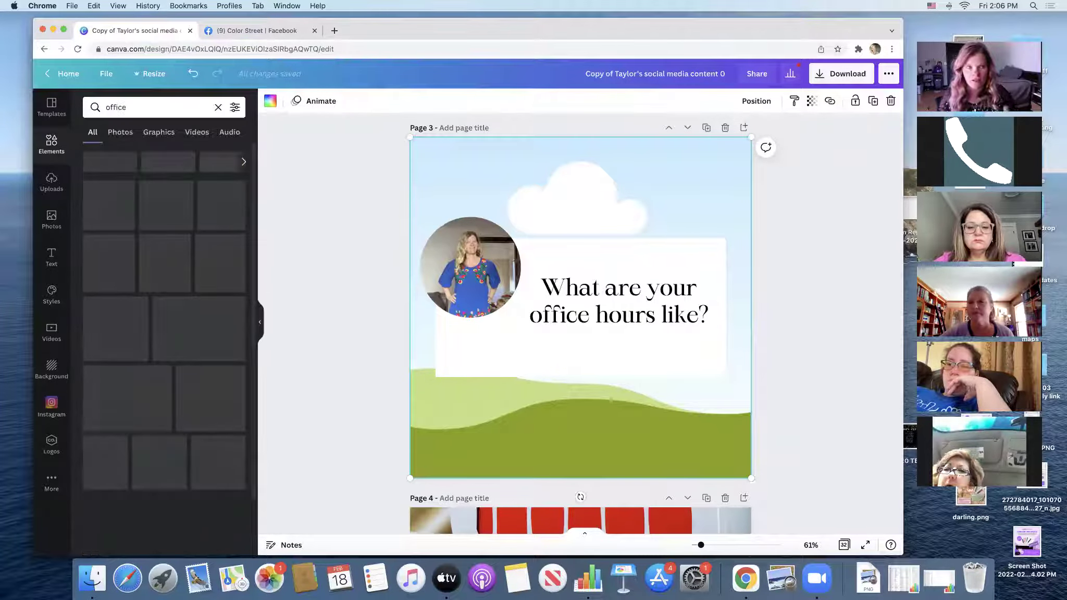
{"action": "scroll", "coordinate": [91, 264], "scroll_direction": "down", "scroll_amount": 2}
{"action": "scroll", "coordinate": [91, 264], "scroll_direction": "down", "scroll_amount": 4}
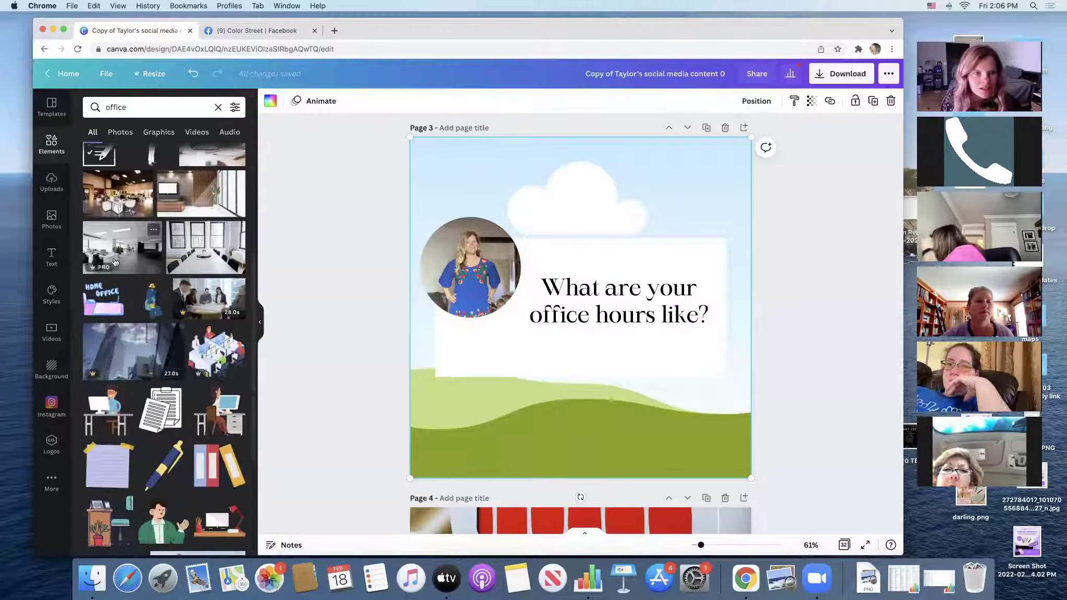
{"action": "left_click_drag", "start_coordinate": [196, 197], "coordinate": [472, 192]}
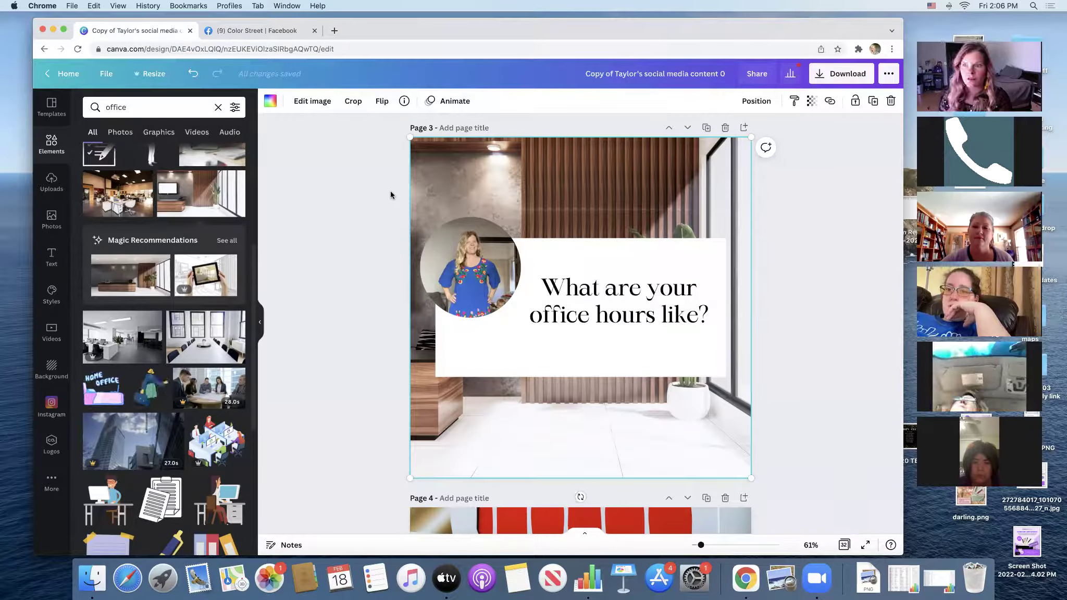
Add the body text "nailinit.com" and place it in the lower-right corner of the page 3 design
{"action": "left_click", "coordinate": [50, 256]}
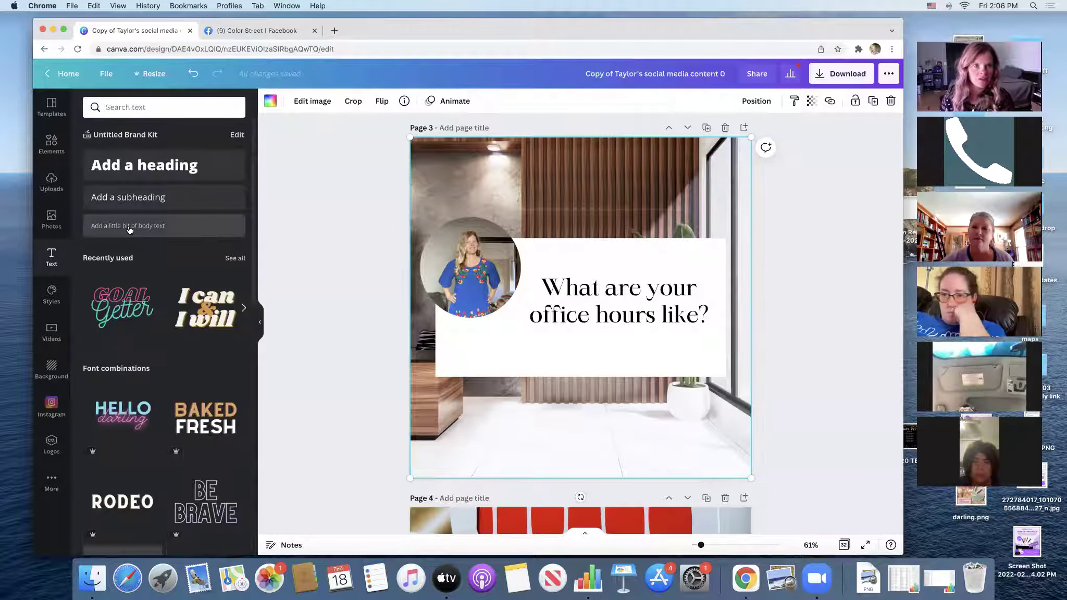
{"action": "left_click", "coordinate": [129, 226]}
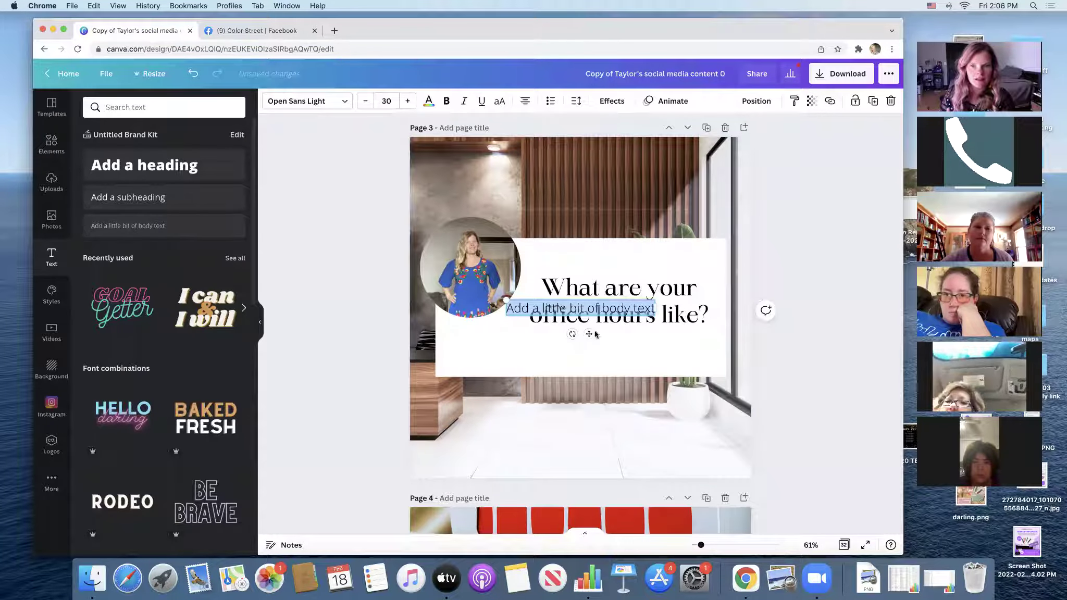
{"action": "left_click_drag", "start_coordinate": [589, 308], "coordinate": [627, 443]}
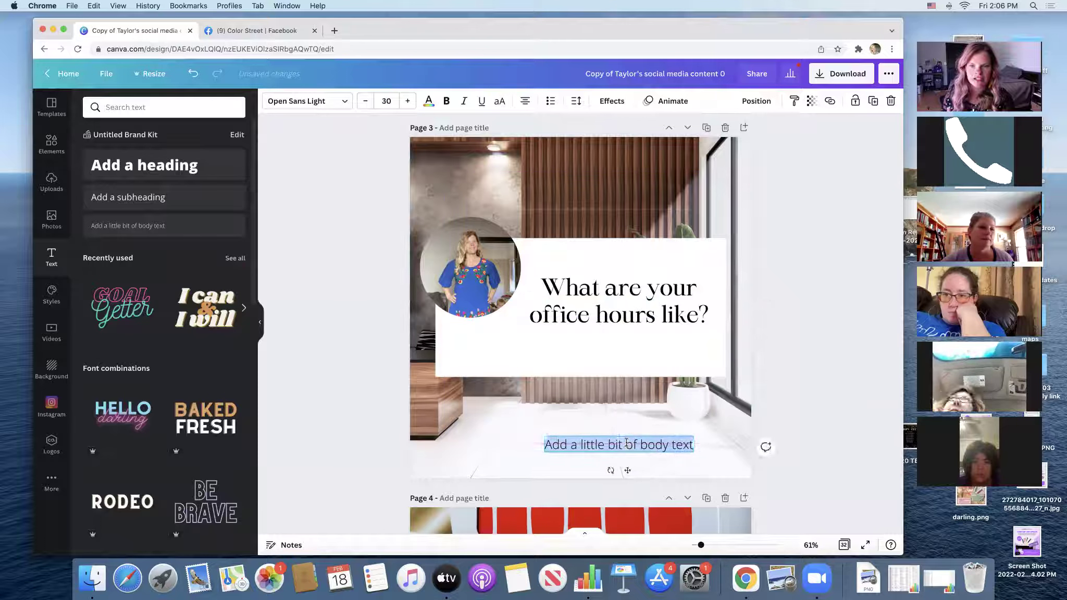
{"action": "type", "text": "nailinit.com"}
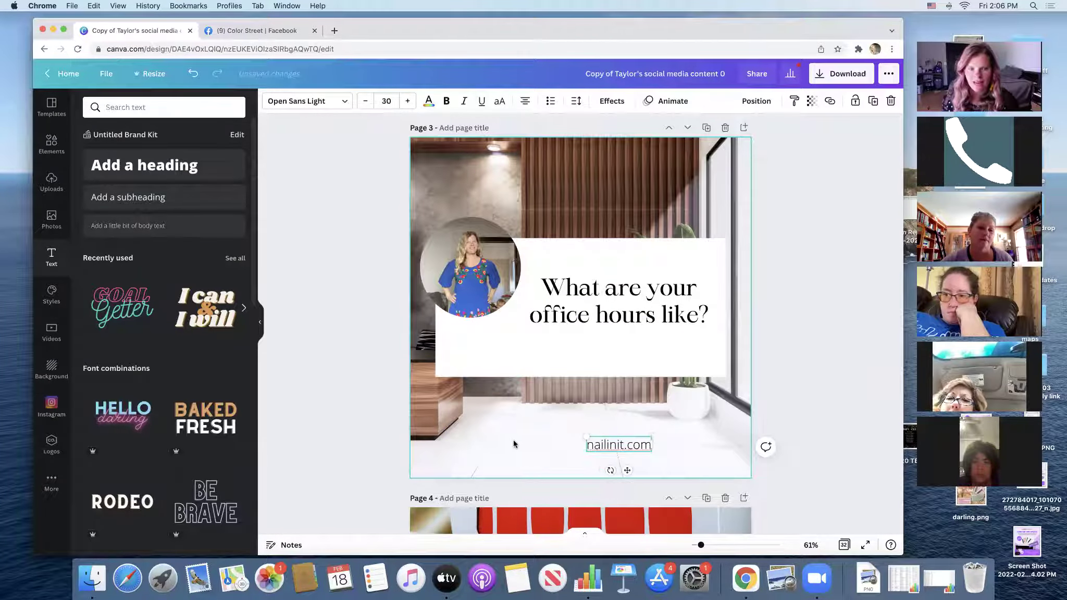
{"action": "left_click", "coordinate": [372, 438]}
{"action": "left_click_drag", "start_coordinate": [599, 447], "coordinate": [739, 462]}
{"action": "left_click", "coordinate": [299, 413]}
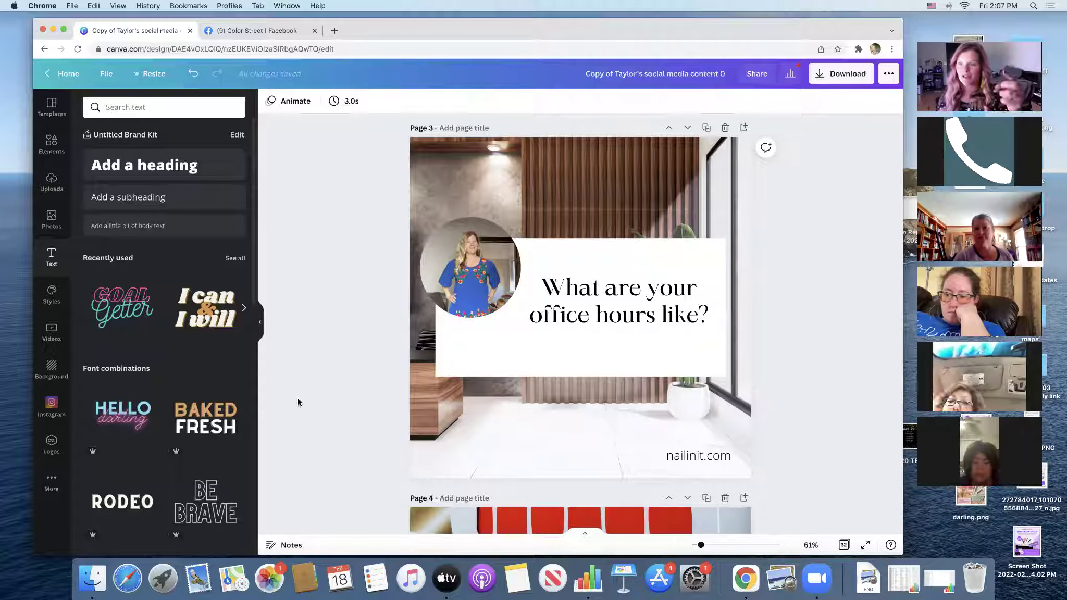
Try the Public Sans Bold font on page 4's "What's your favorite?" headline, and set it back to Bobby Jones
{"action": "scroll", "coordinate": [301, 415], "scroll_direction": "down", "scroll_amount": 5}
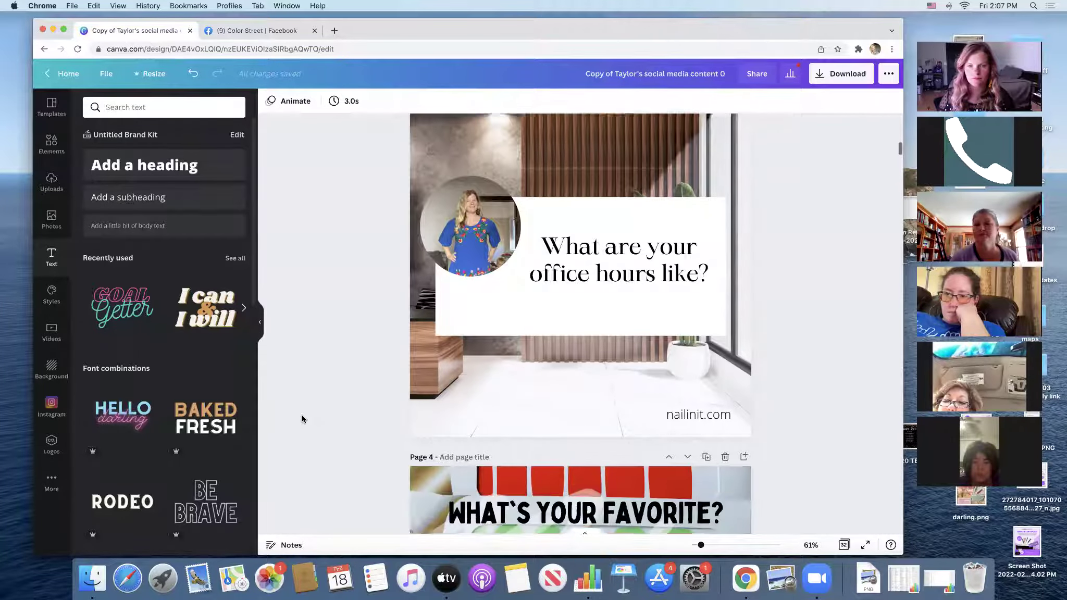
{"action": "scroll", "coordinate": [302, 419], "scroll_direction": "down", "scroll_amount": 1}
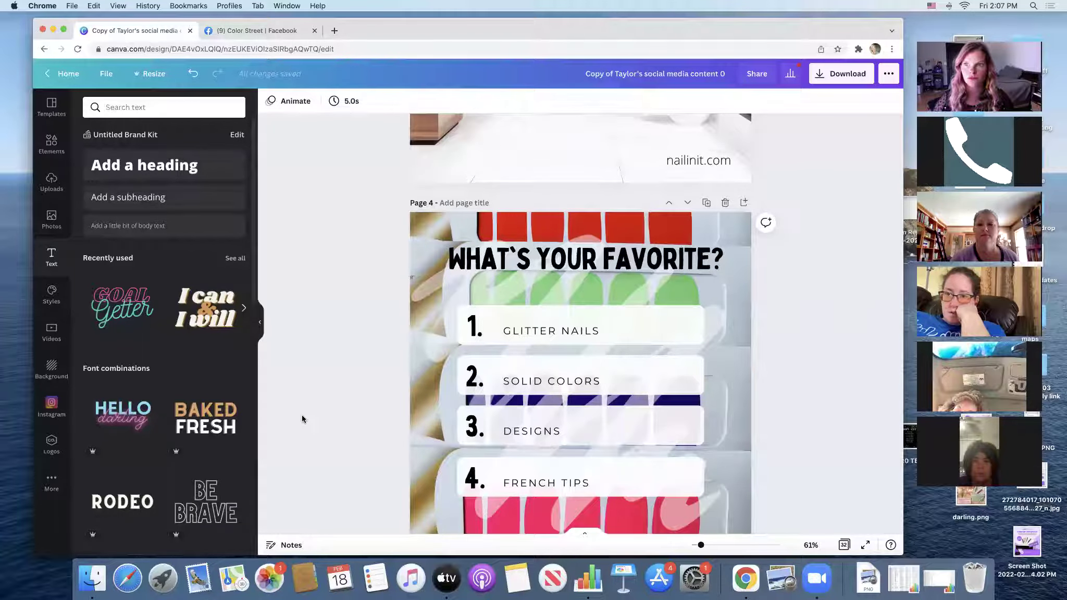
{"action": "scroll", "coordinate": [301, 416], "scroll_direction": "down", "scroll_amount": 3}
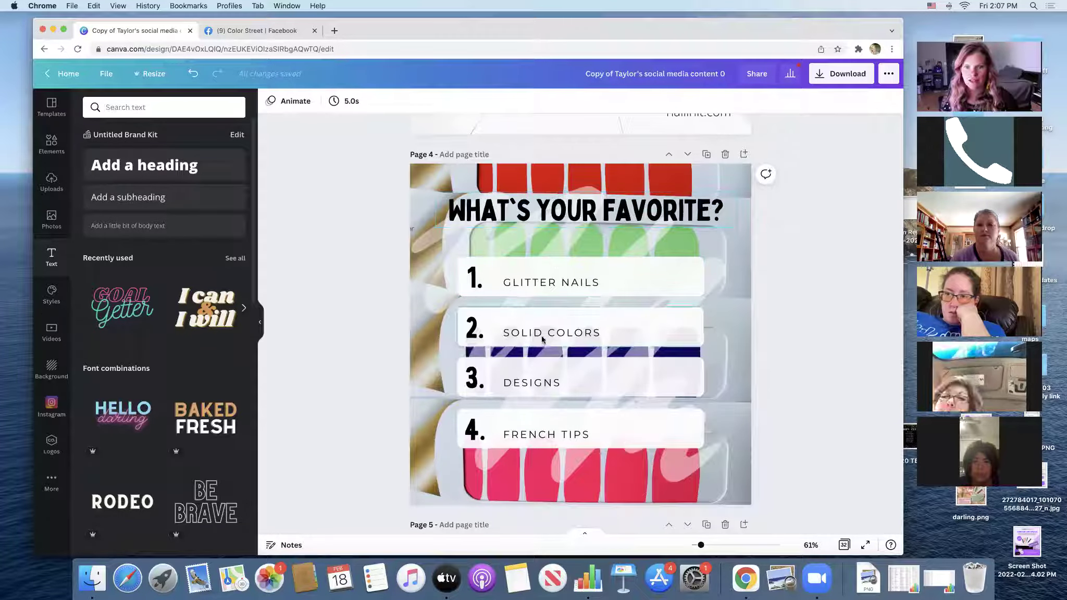
{"action": "scroll", "coordinate": [539, 386], "scroll_direction": "down", "scroll_amount": 2}
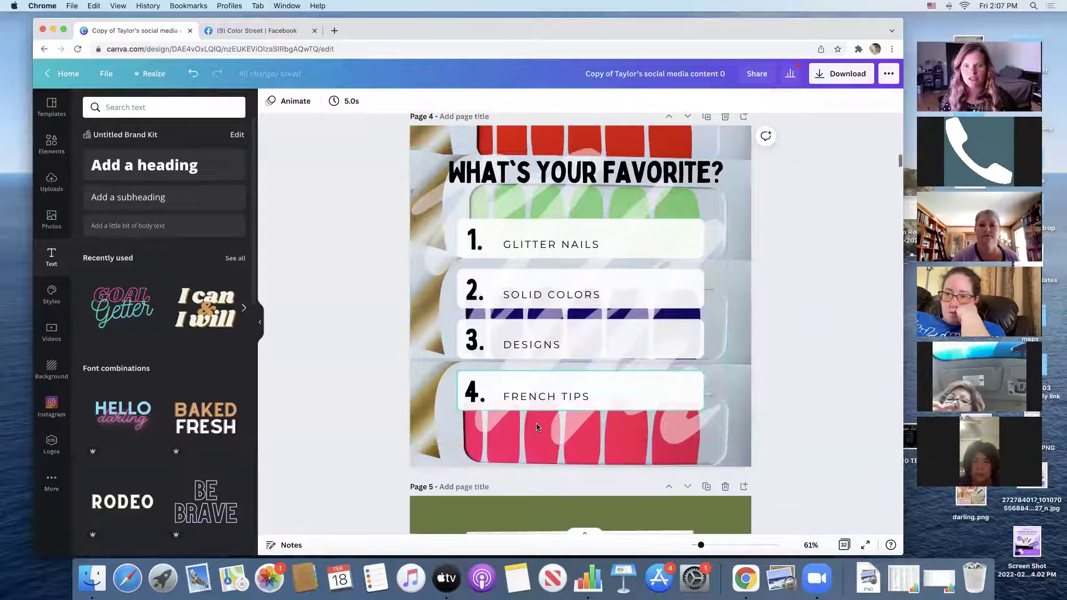
{"action": "left_click", "coordinate": [623, 178]}
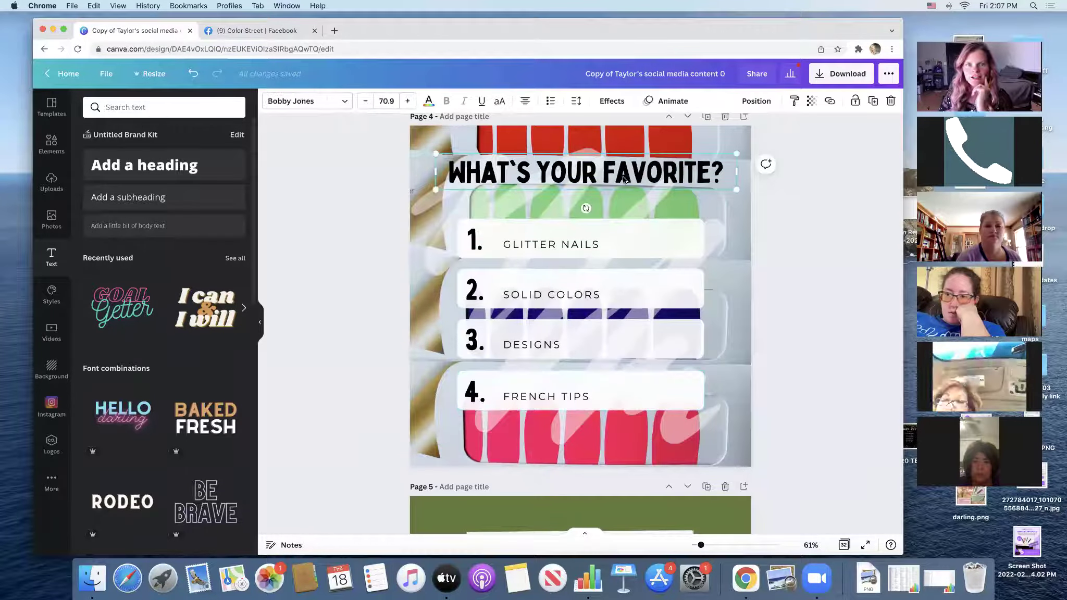
{"action": "left_click", "coordinate": [337, 103]}
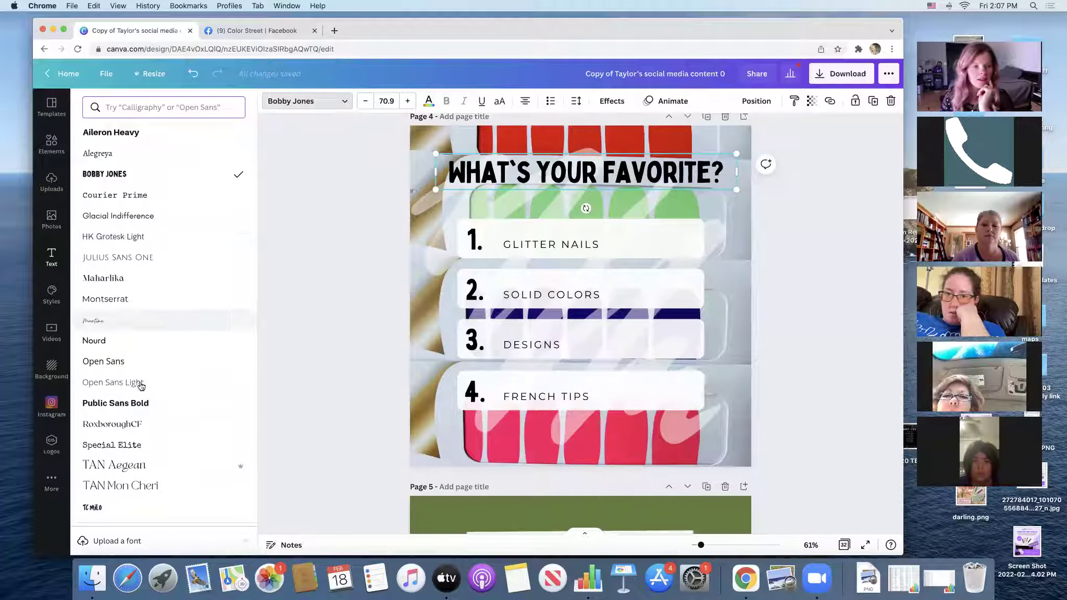
{"action": "left_click", "coordinate": [140, 402]}
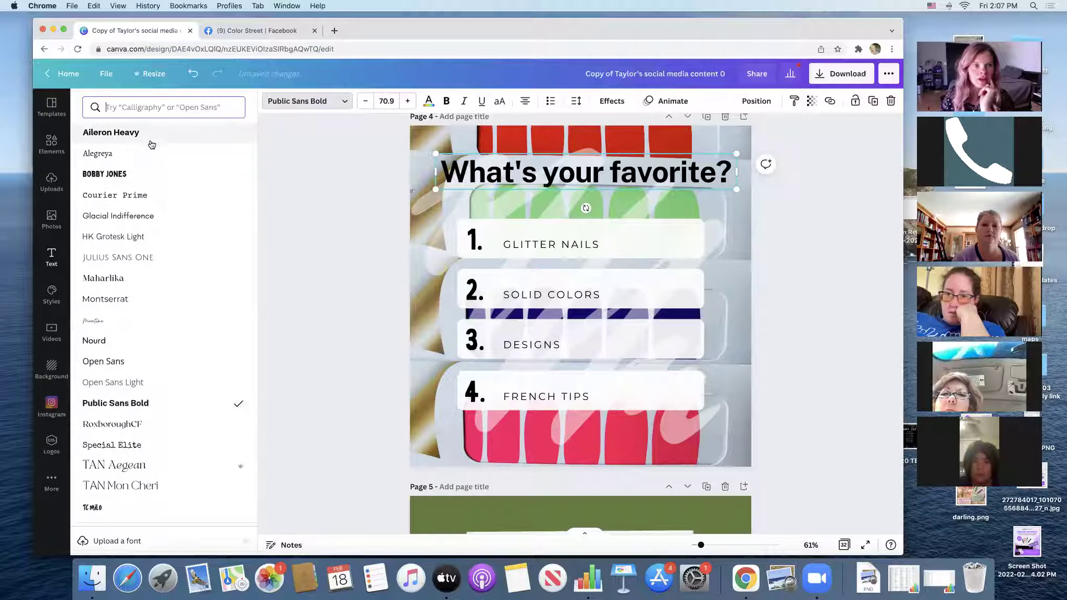
{"action": "left_click", "coordinate": [143, 173]}
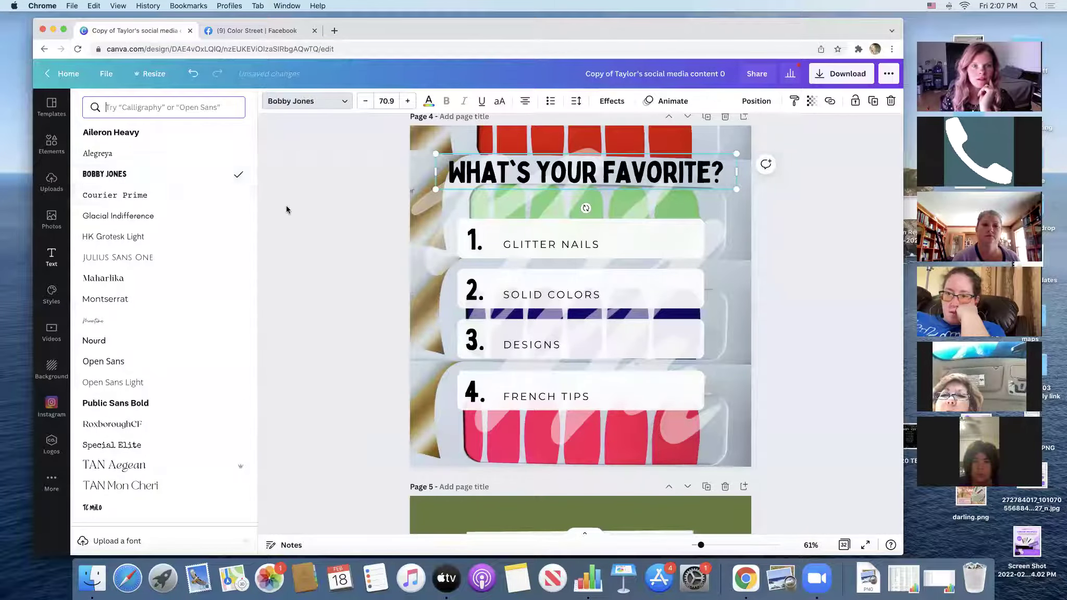
Replace the first list item on page 4 with "HOLIDAY DESIGNS"
{"action": "left_click", "coordinate": [547, 244]}
{"action": "left_click", "coordinate": [603, 245]}
{"action": "left_click_drag", "start_coordinate": [603, 244], "coordinate": [500, 245]}
{"action": "triple_click", "coordinate": [548, 243]}
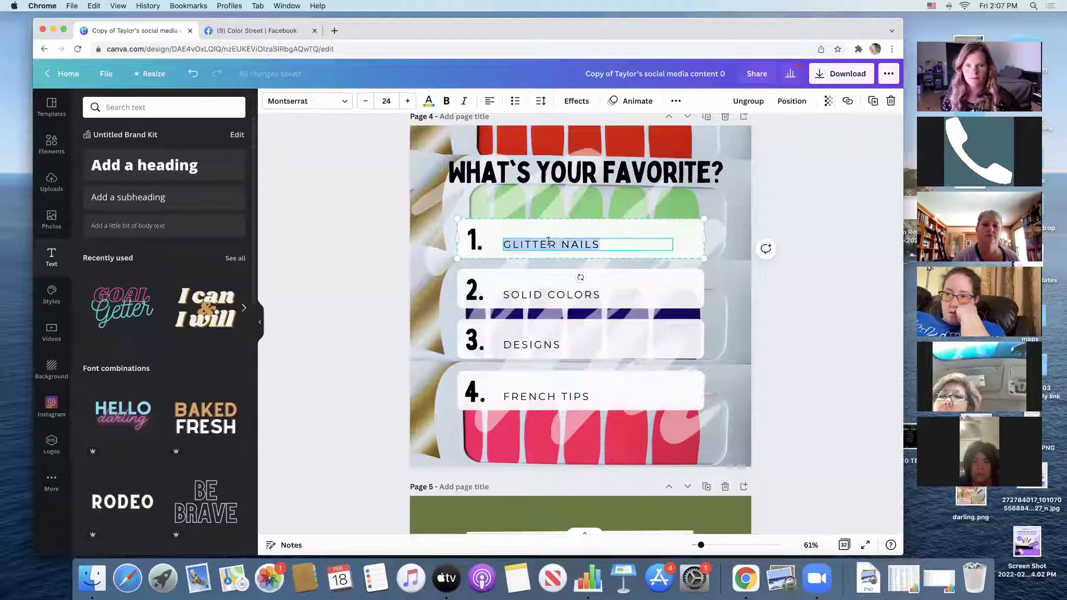
{"action": "type", "text": "HOLIODAY"}
{"action": "key", "text": "BackSpace"}
{"action": "key", "text": "BackSpace"}
{"action": "key", "text": "BackSpace"}
{"action": "key", "text": "BackSpace"}
{"action": "type", "text": "DA"}
{"action": "key", "text": "BackSpace"}
{"action": "key", "text": "BackSpace"}
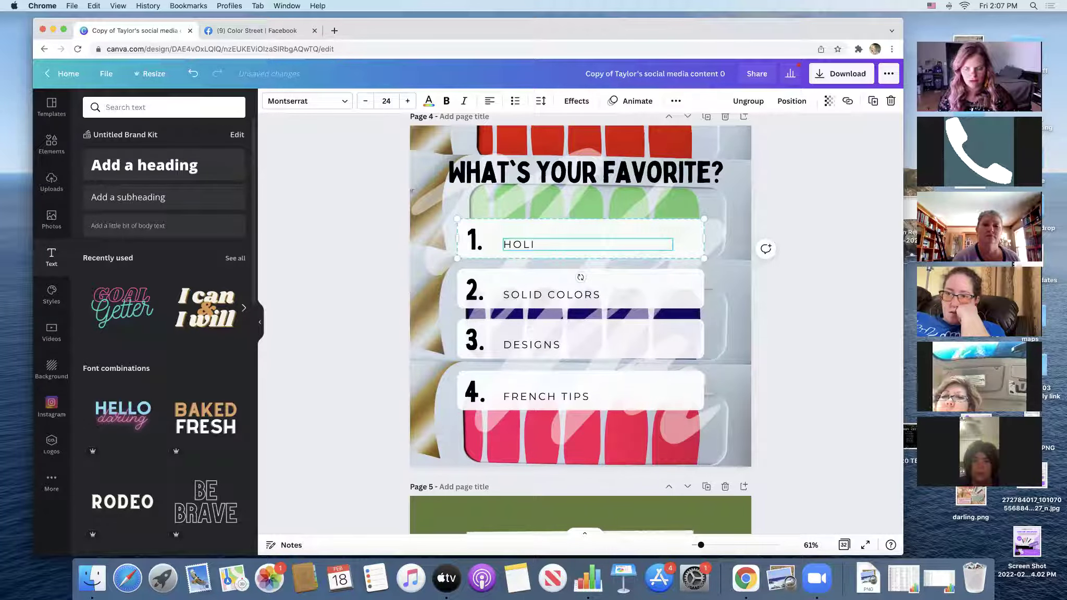
{"action": "type", "text": "DAY"}
{"action": "type", "text": "SIGNS"}
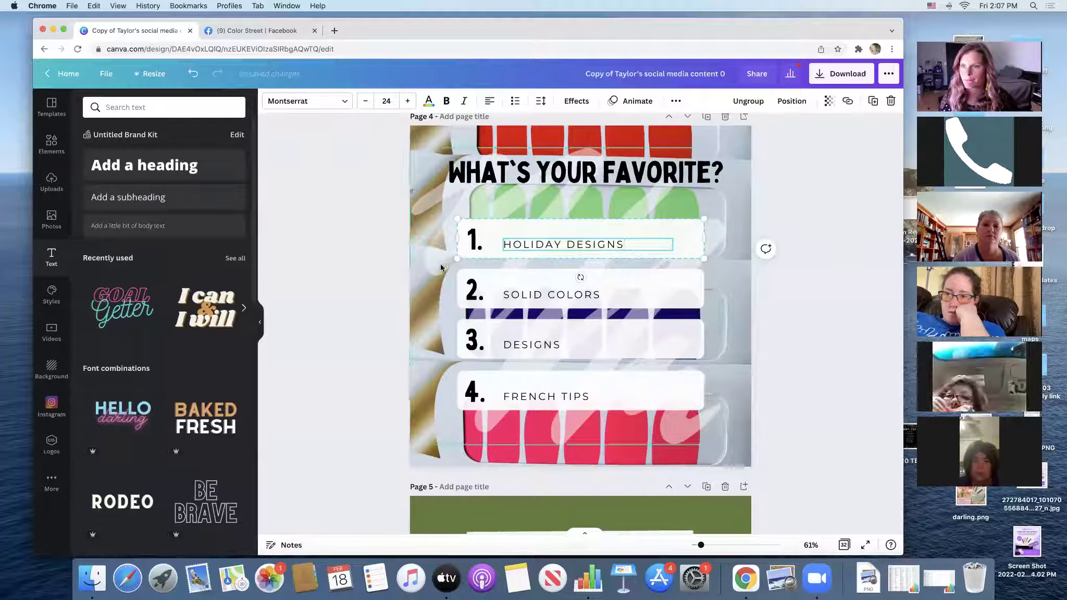
{"action": "left_click", "coordinate": [328, 262]}
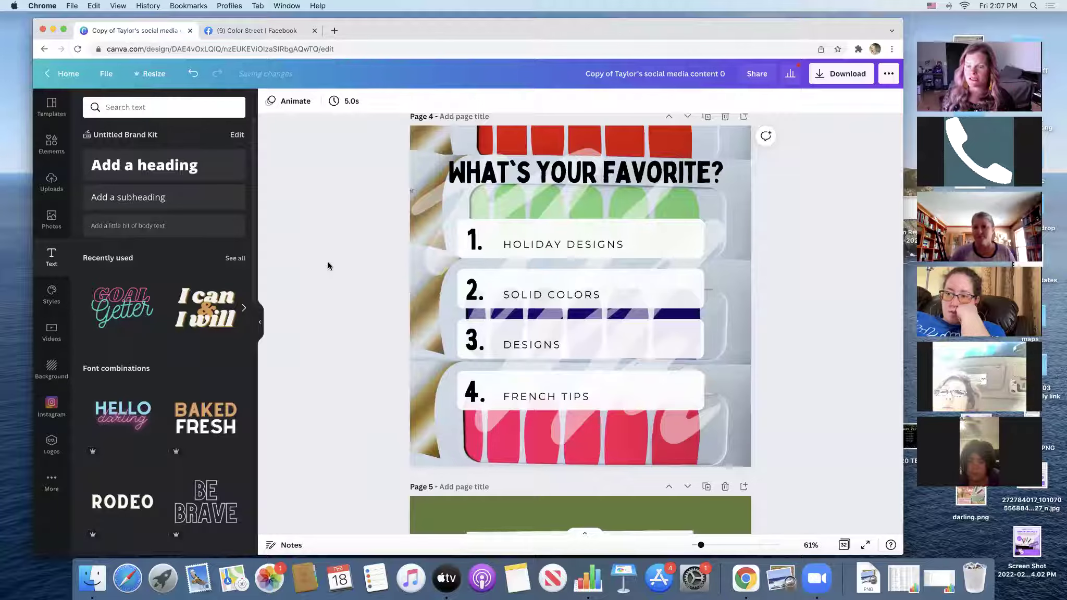
Delete the Christmas tree photo from the polaroid frame on page 5
{"action": "scroll", "coordinate": [332, 268], "scroll_direction": "down", "scroll_amount": 10}
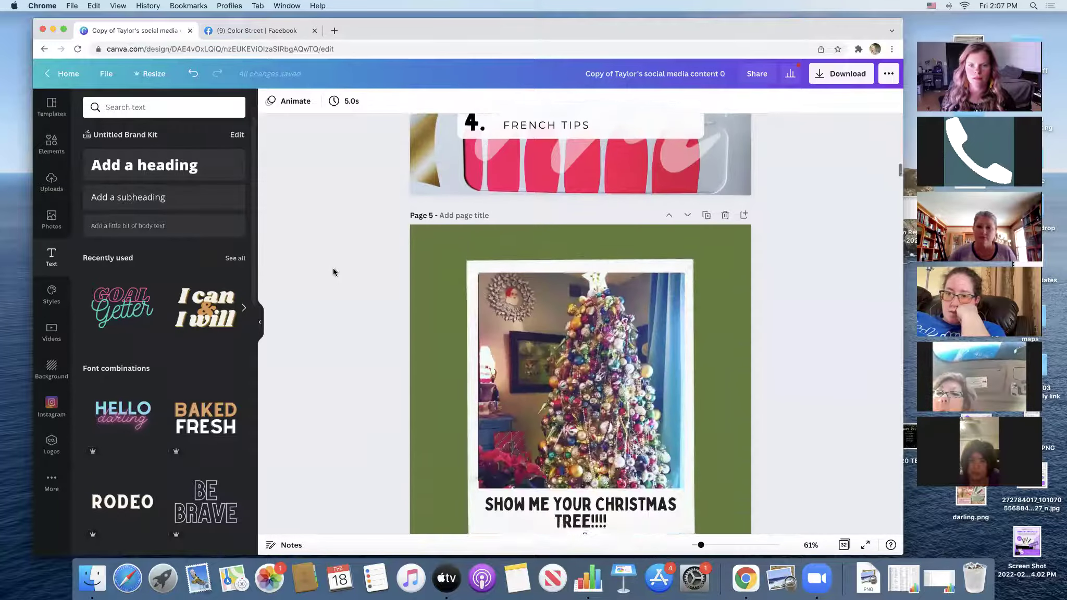
{"action": "scroll", "coordinate": [333, 271], "scroll_direction": "up", "scroll_amount": 2}
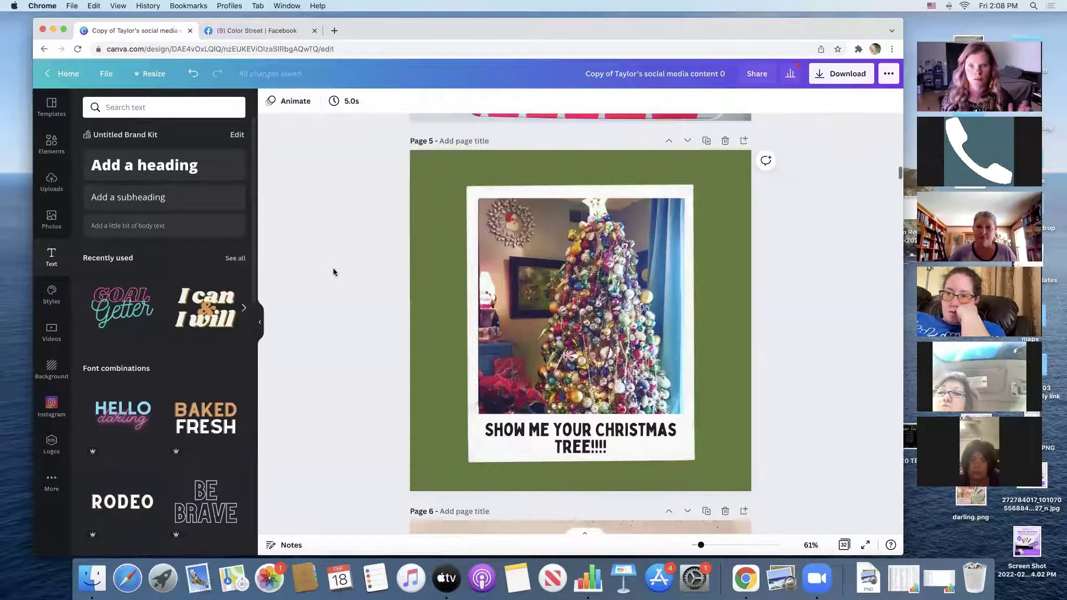
{"action": "left_click", "coordinate": [584, 273]}
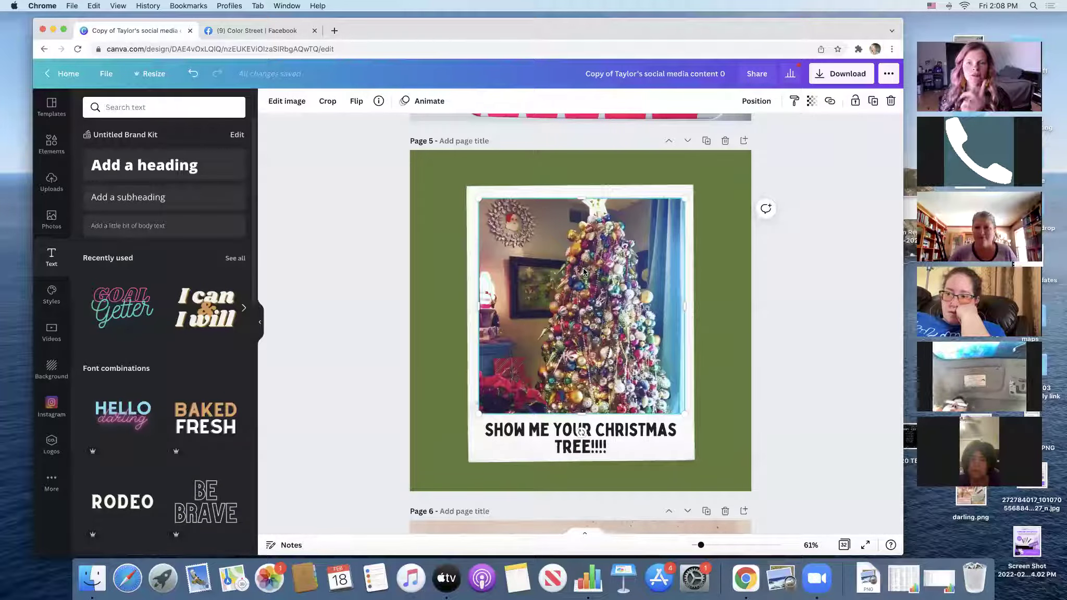
{"action": "key", "text": "Delete"}
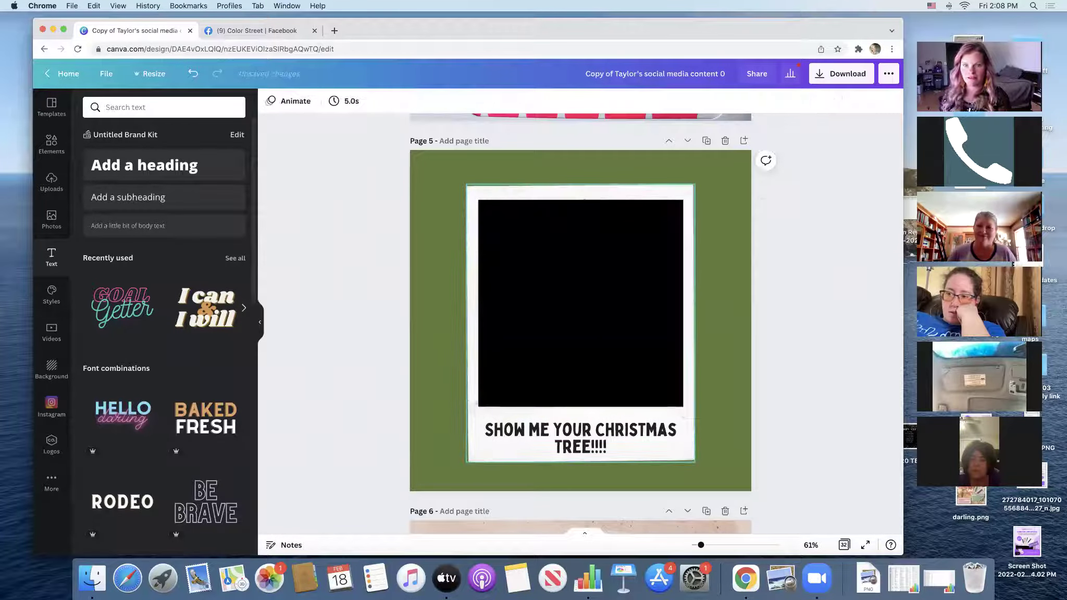
Place the uploaded Color Street nail polish remover photo in page 5's polaroid, resized and cropped to cover the black square
{"action": "left_click", "coordinate": [55, 223]}
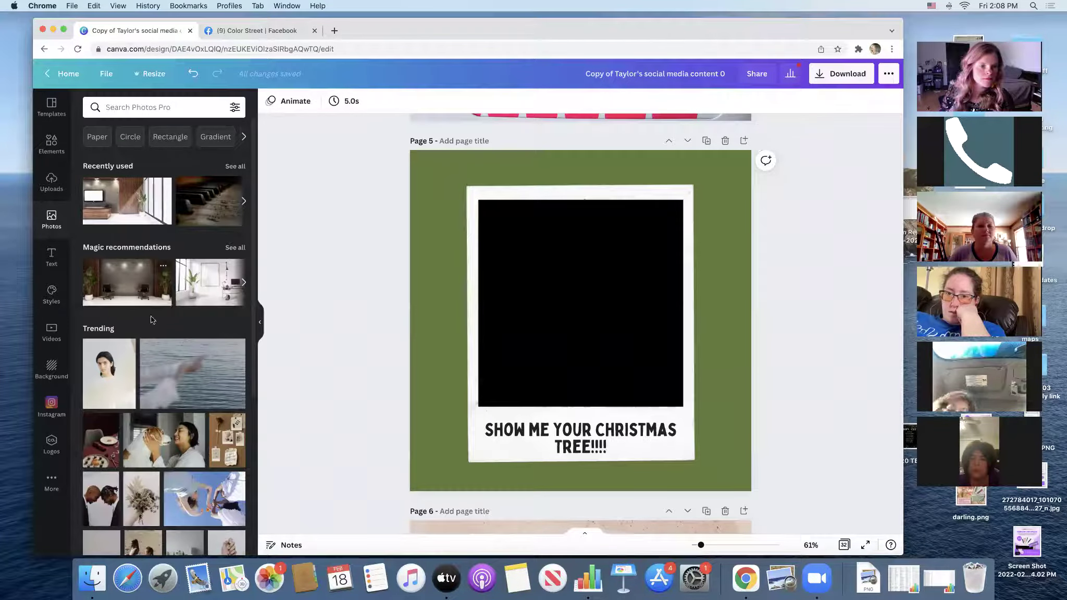
{"action": "scroll", "coordinate": [166, 247], "scroll_direction": "down", "scroll_amount": 3}
{"action": "scroll", "coordinate": [166, 247], "scroll_direction": "up", "scroll_amount": 3}
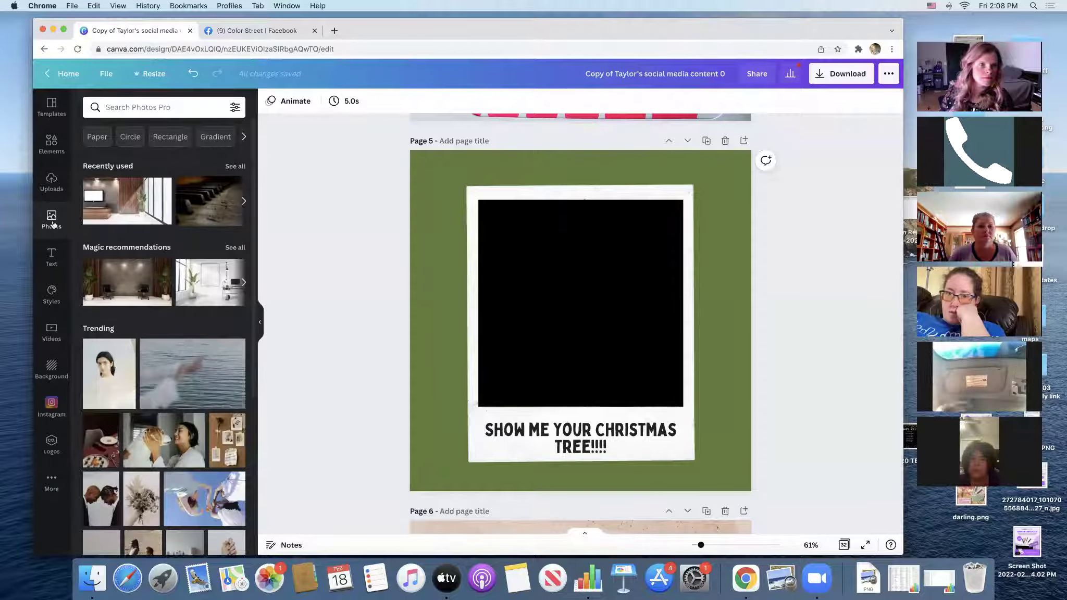
{"action": "left_click", "coordinate": [52, 182]}
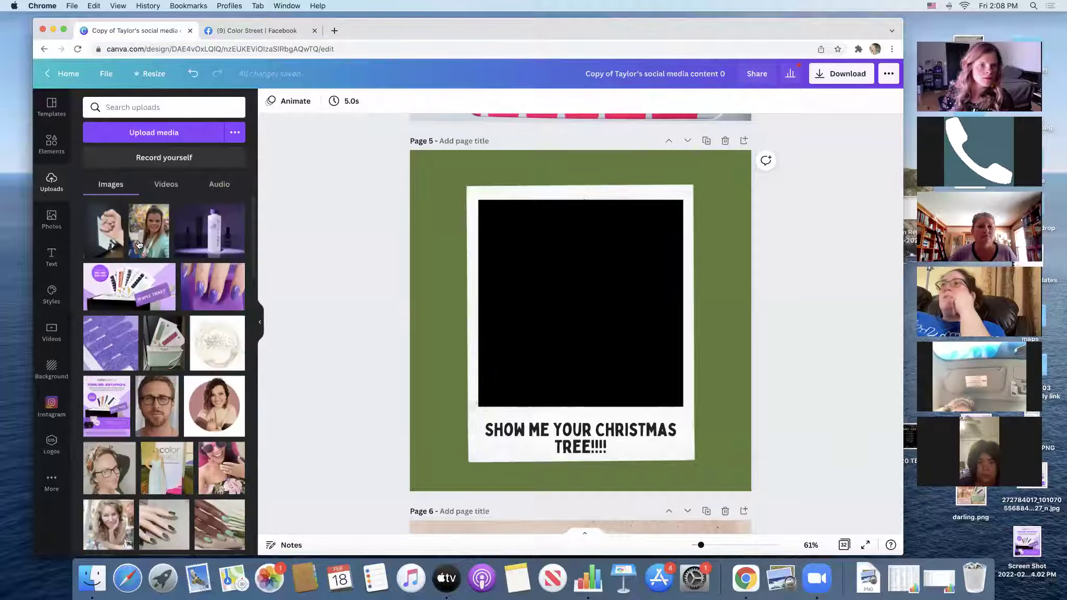
{"action": "left_click", "coordinate": [211, 232]}
{"action": "left_click_drag", "start_coordinate": [478, 305], "coordinate": [492, 277]}
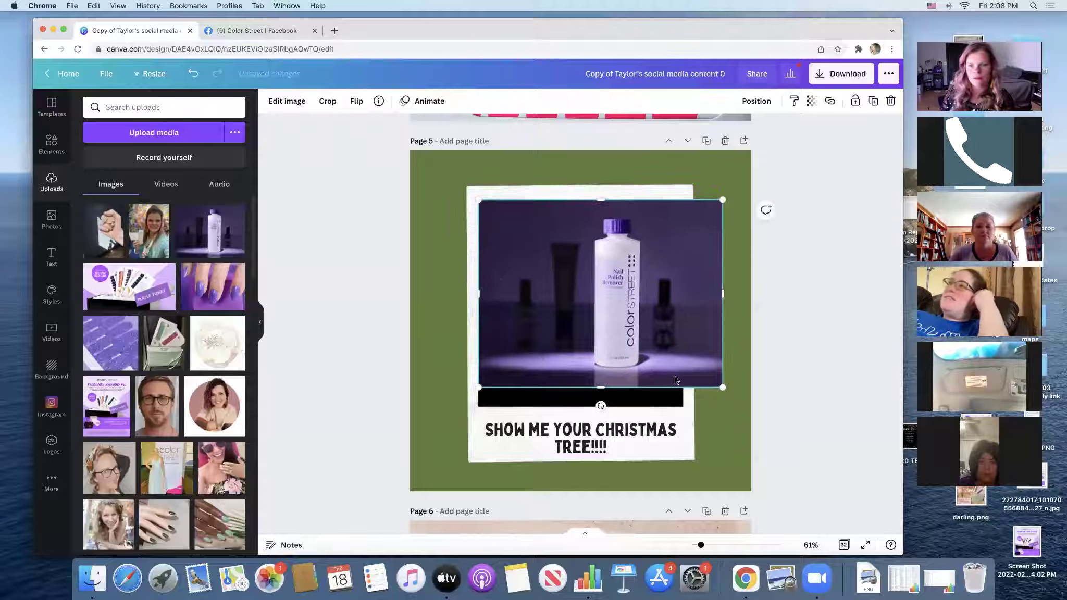
{"action": "left_click_drag", "start_coordinate": [717, 386], "coordinate": [656, 392]}
{"action": "left_click_drag", "start_coordinate": [579, 383], "coordinate": [574, 406]}
Replace the polaroid caption on page 5 with "WHAT DO YOU USE TO REMOVE YOUR NAIL POLISH?"
{"action": "left_click", "coordinate": [621, 446]}
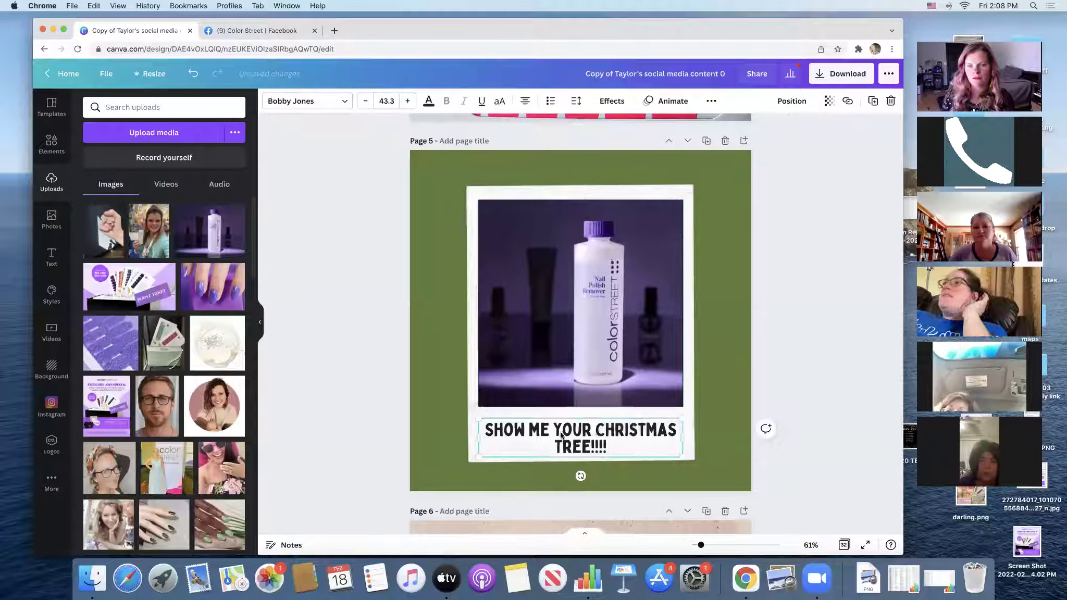
{"action": "left_click", "coordinate": [621, 446]}
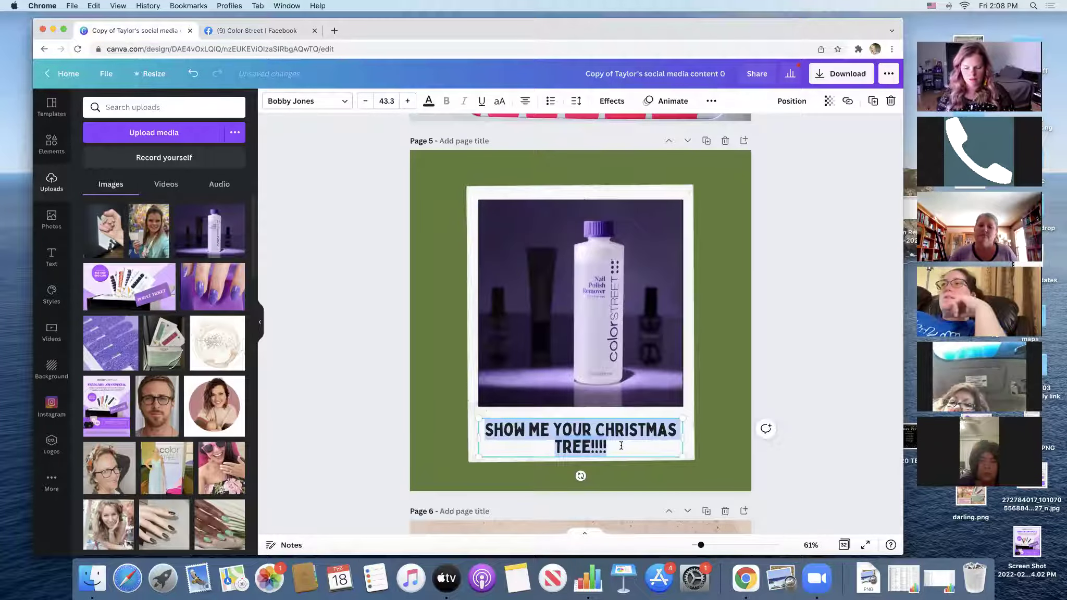
{"action": "type", "text": "WHAT"}
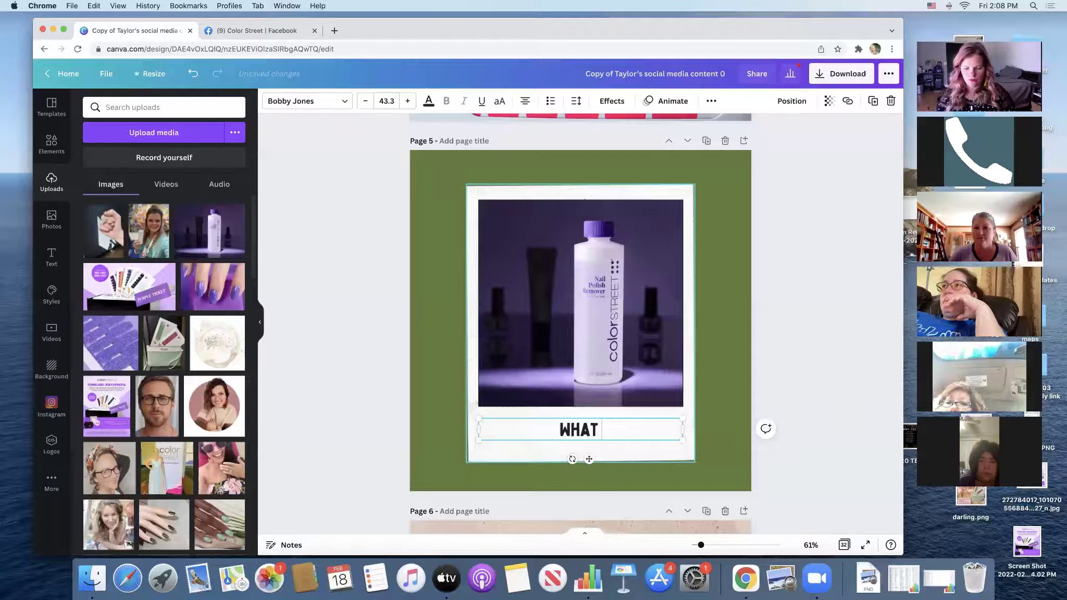
{"action": "type", "text": " DO YOU USE TO REMOVE"}
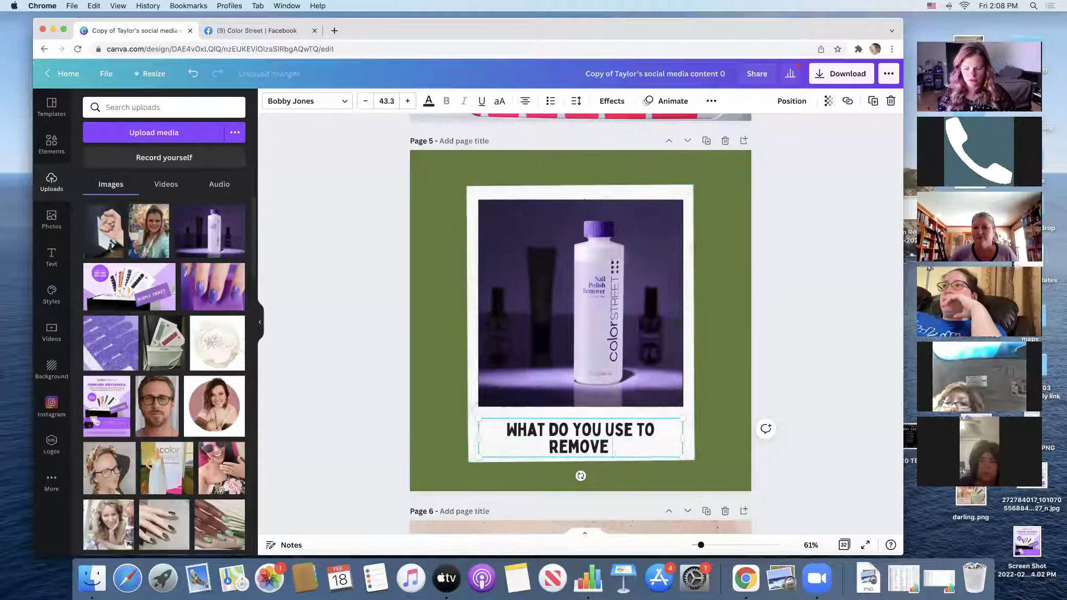
{"action": "type", "text": " YOUR NAIL POLISH?"}
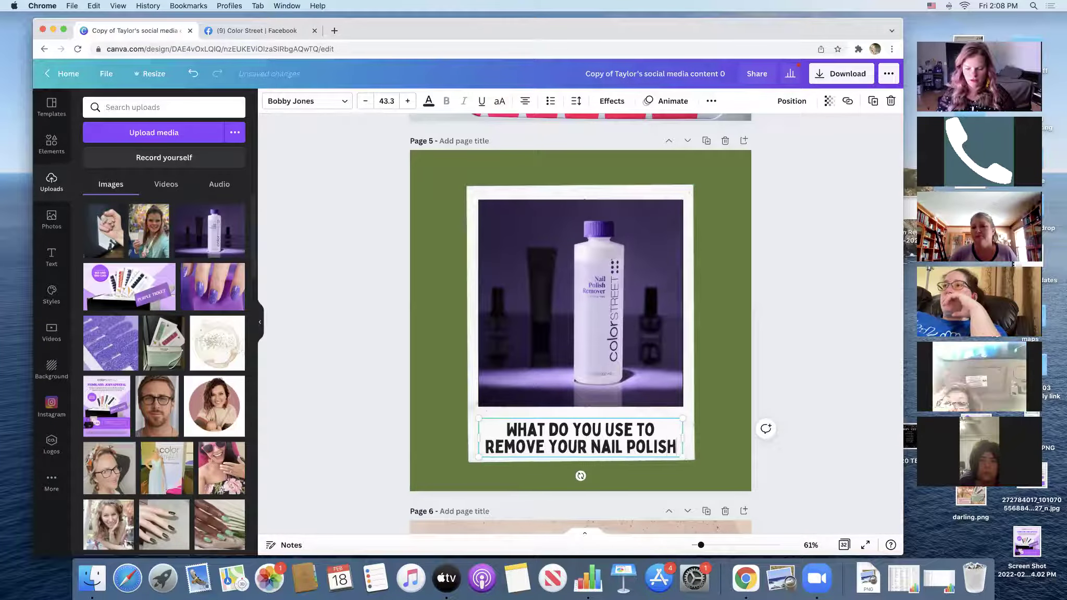
{"action": "left_click", "coordinate": [299, 415]}
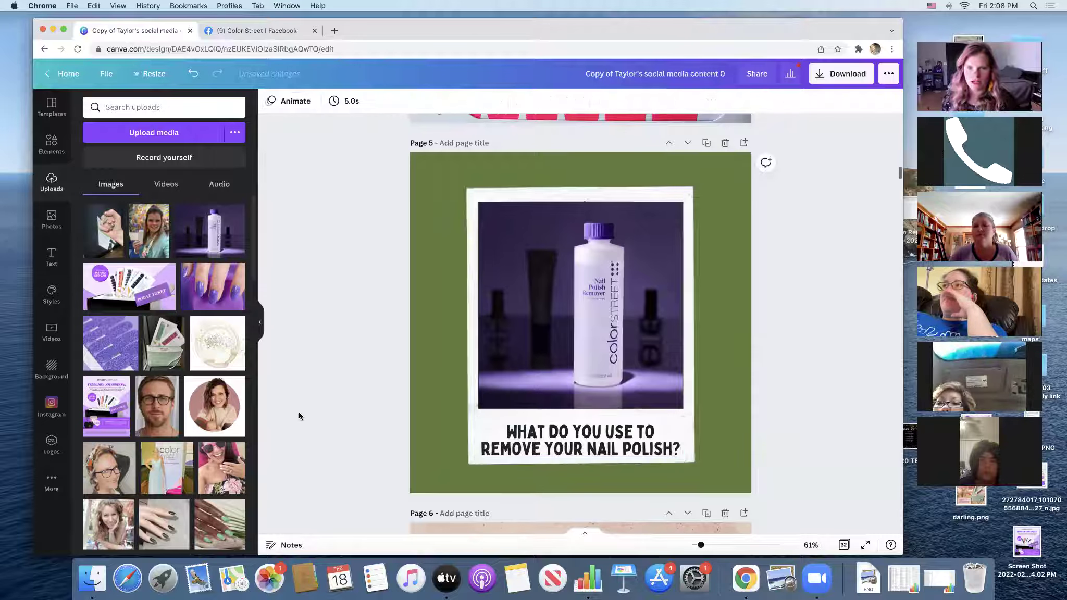
Change page 5's green background to dark charcoal from the document colors, after trying near-black, white and pink
{"action": "left_click", "coordinate": [420, 363]}
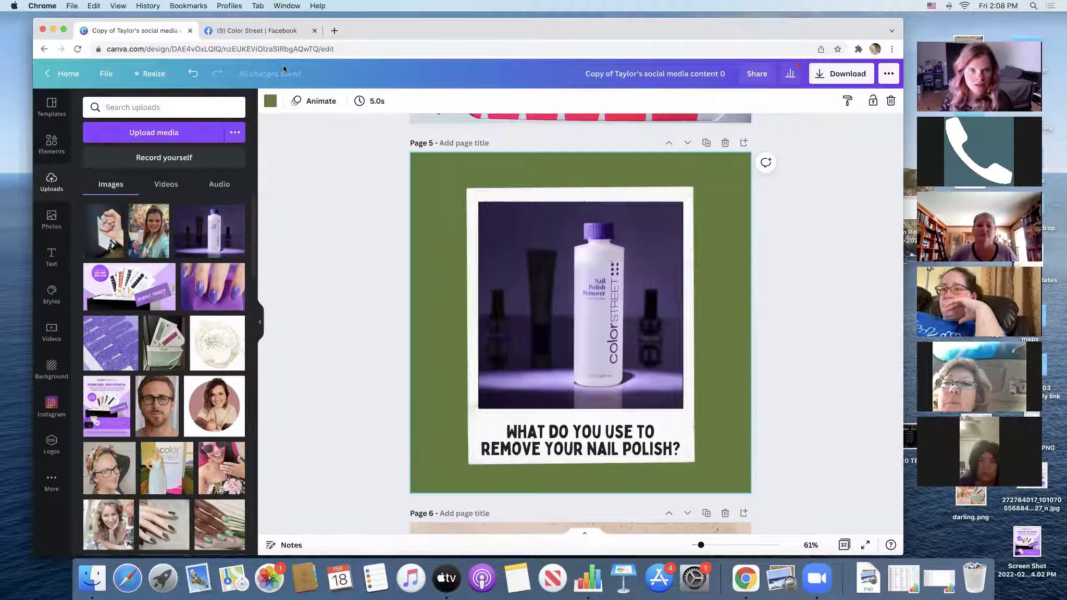
{"action": "left_click", "coordinate": [267, 106]}
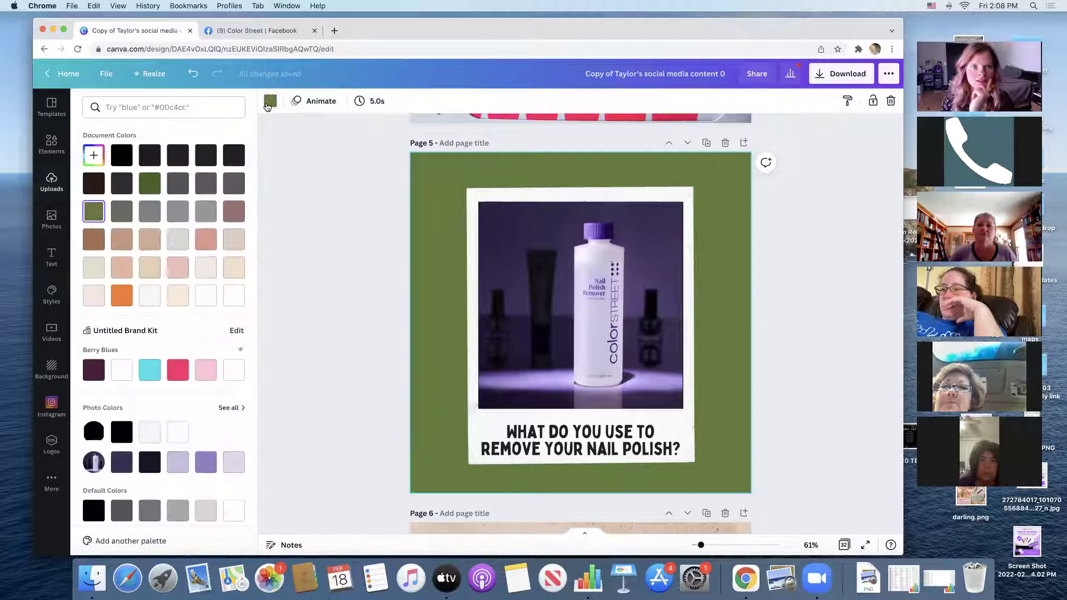
{"action": "left_click", "coordinate": [237, 154]}
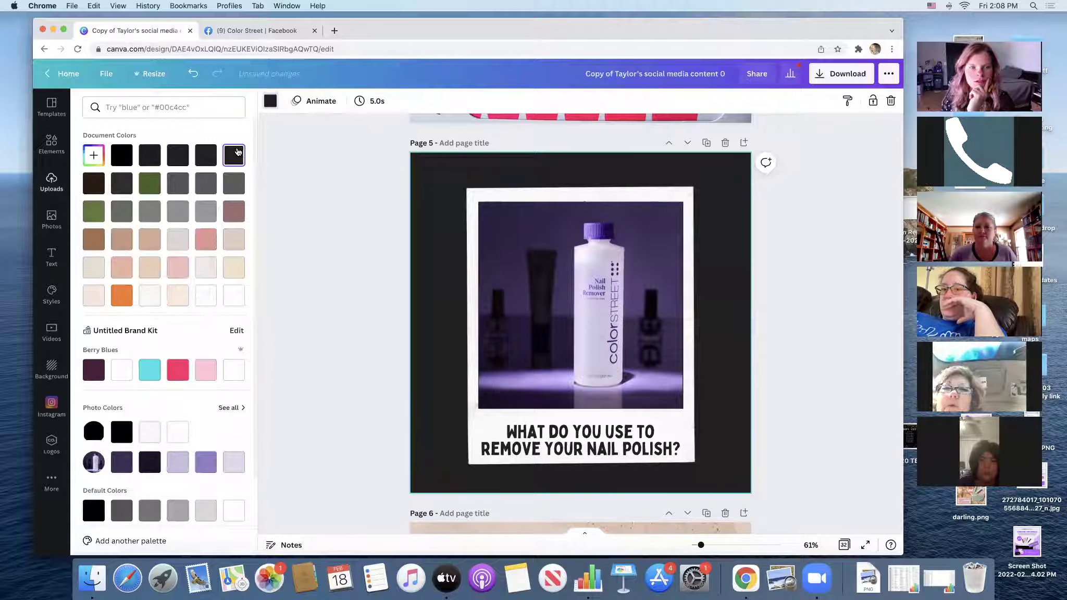
{"action": "left_click", "coordinate": [236, 293]}
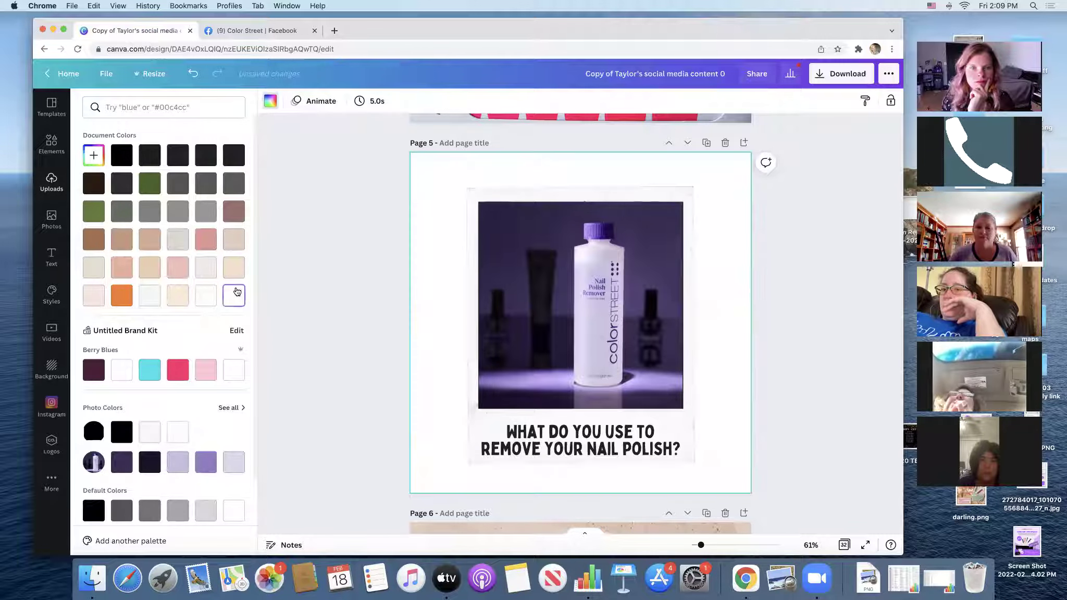
{"action": "left_click", "coordinate": [206, 239]}
{"action": "left_click", "coordinate": [127, 185]}
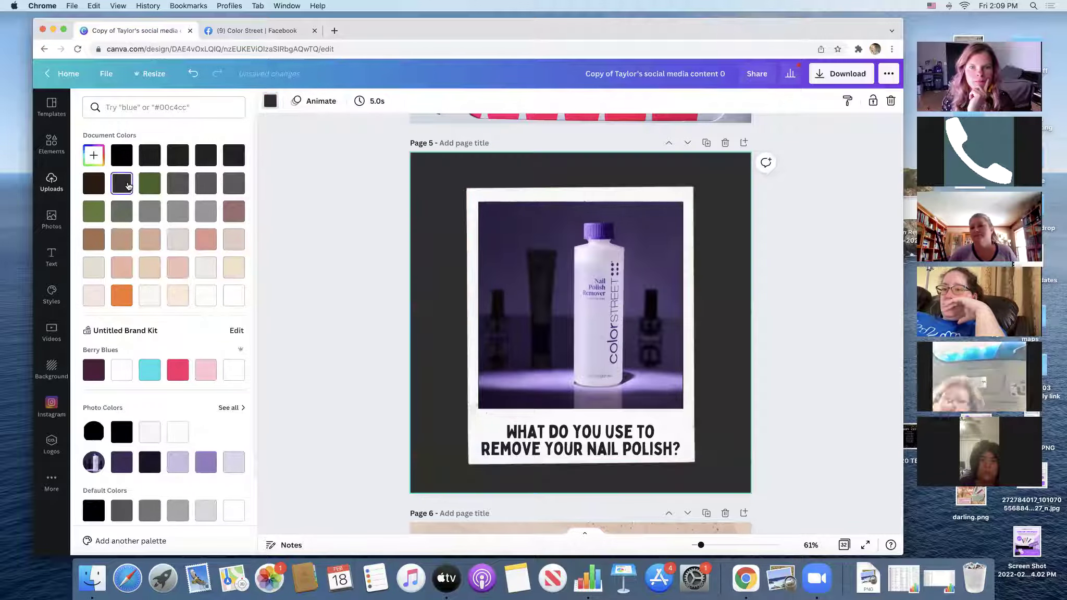
{"action": "left_click", "coordinate": [309, 286]}
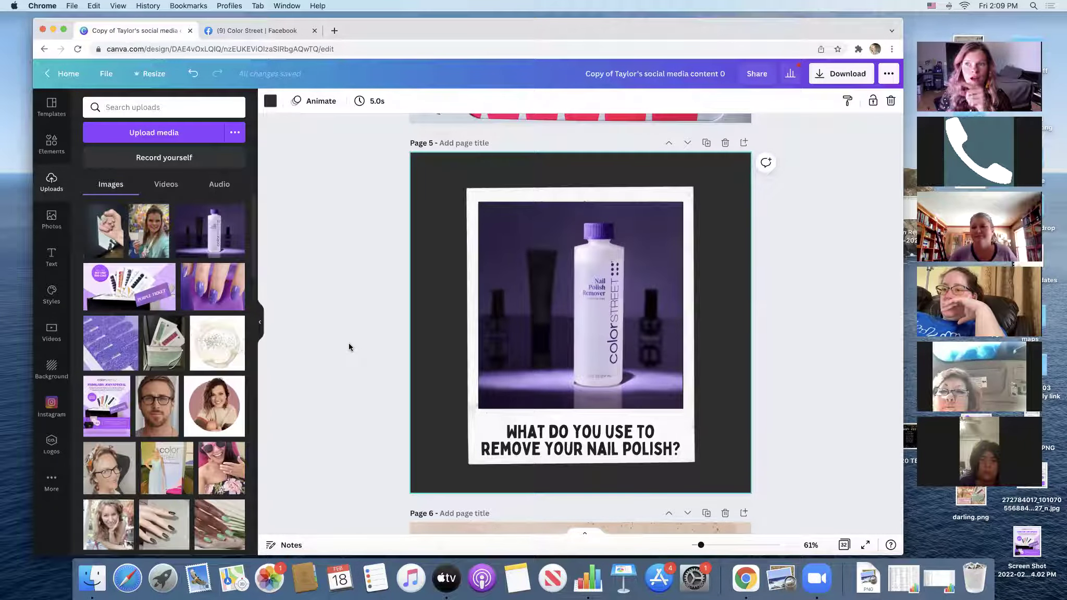
{"action": "scroll", "coordinate": [348, 344], "scroll_direction": "down", "scroll_amount": 1}
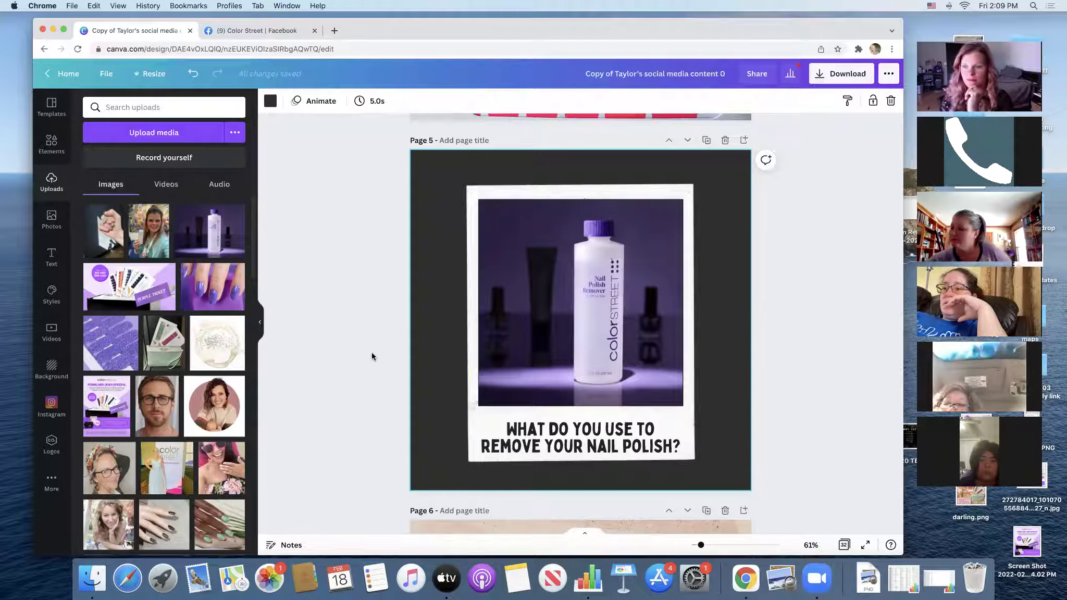
{"action": "scroll", "coordinate": [450, 364], "scroll_direction": "down", "scroll_amount": 8}
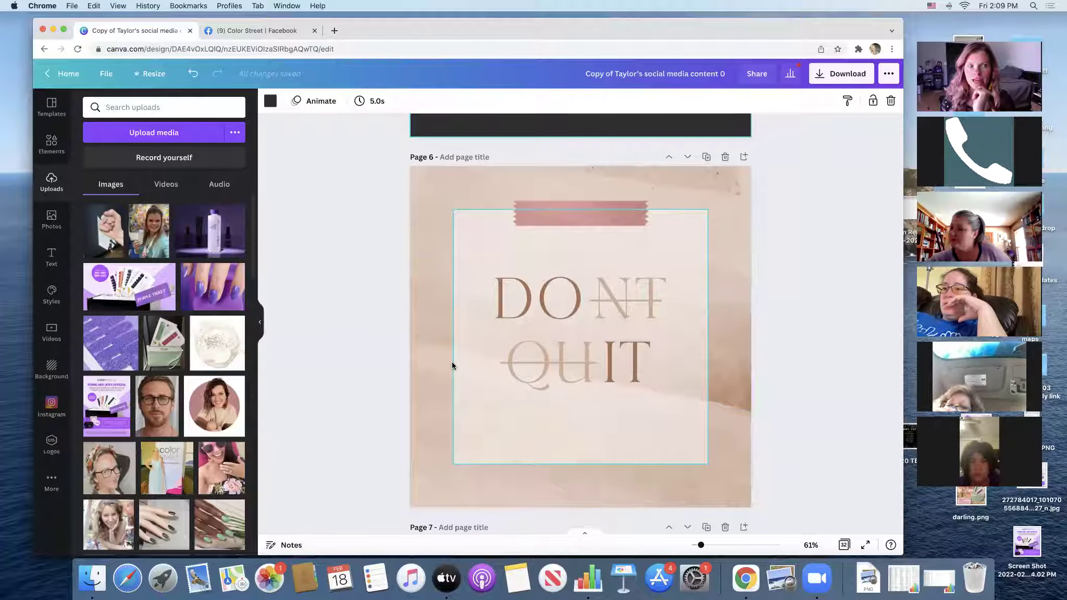
{"action": "scroll", "coordinate": [448, 364], "scroll_direction": "down", "scroll_amount": 1}
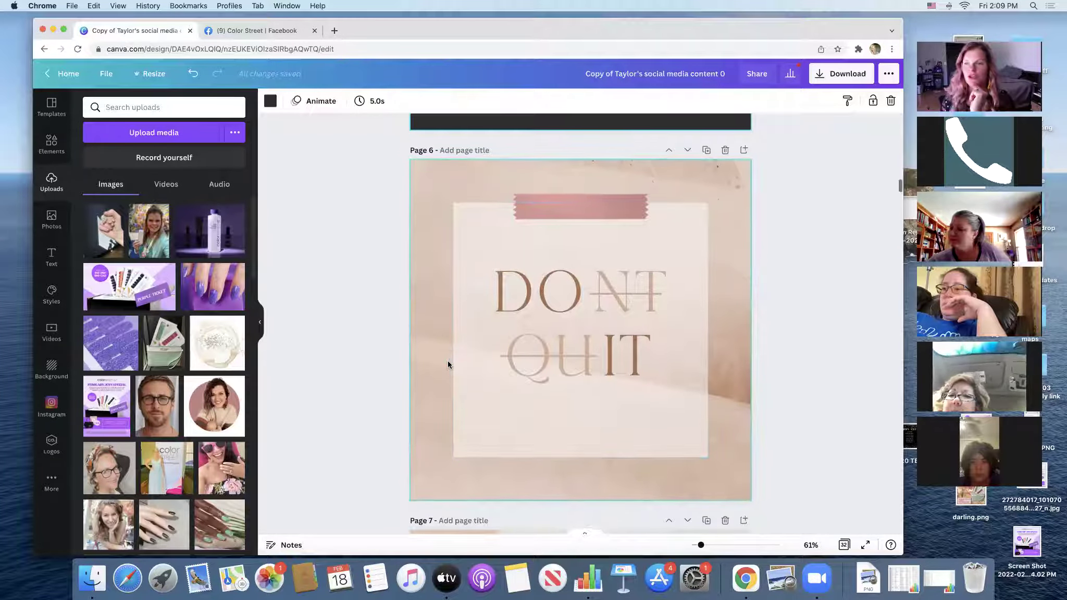
Search the templates for "quote" and apply the self-care quote design with the faded photo of a woman to page 6
{"action": "scroll", "coordinate": [378, 326], "scroll_direction": "up", "scroll_amount": 1}
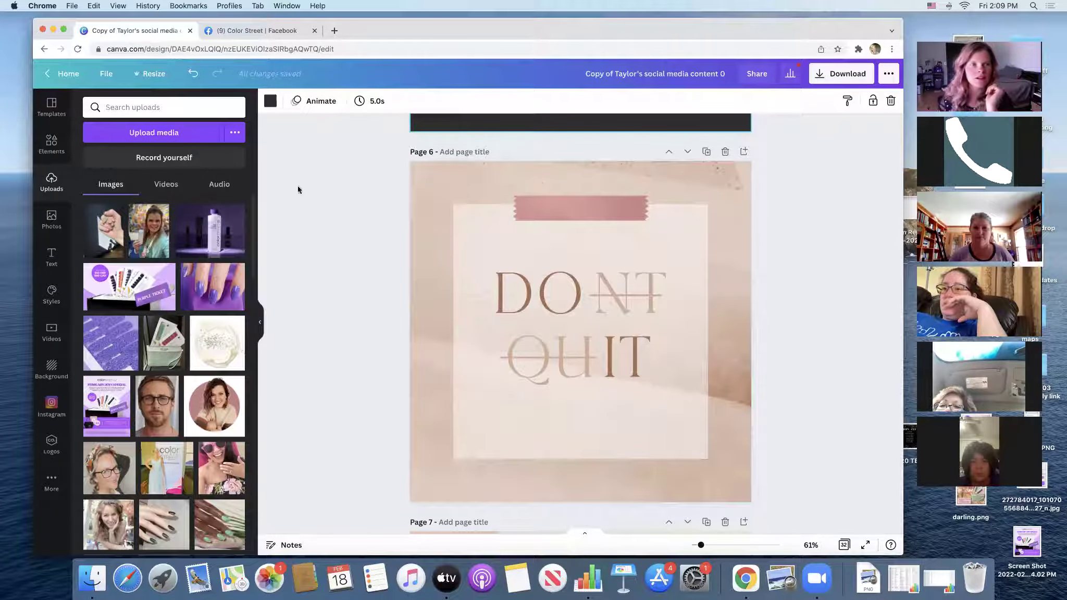
{"action": "left_click", "coordinate": [51, 108]}
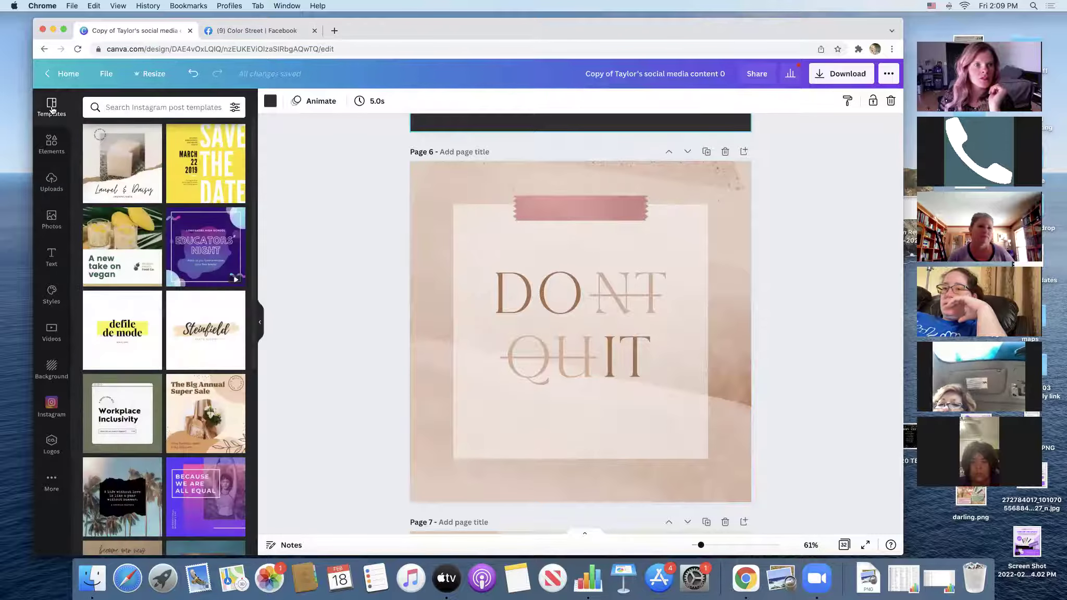
{"action": "left_click", "coordinate": [145, 107]}
{"action": "type", "text": "qous"}
{"action": "key", "text": "BackSpace"}
{"action": "key", "text": "BackSpace"}
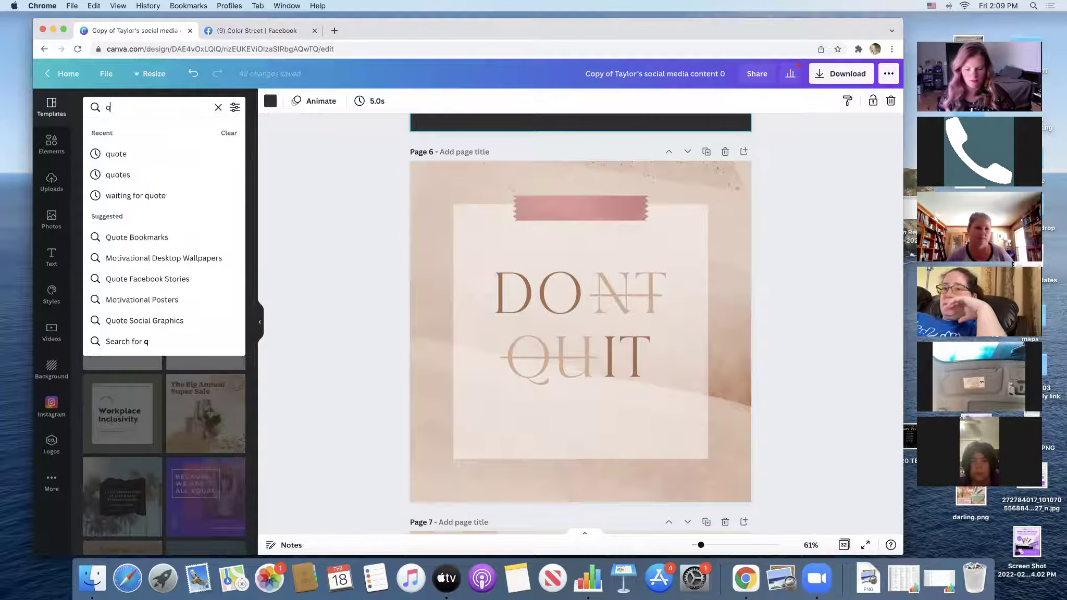
{"action": "type", "text": "uote"}
{"action": "key", "text": "Return"}
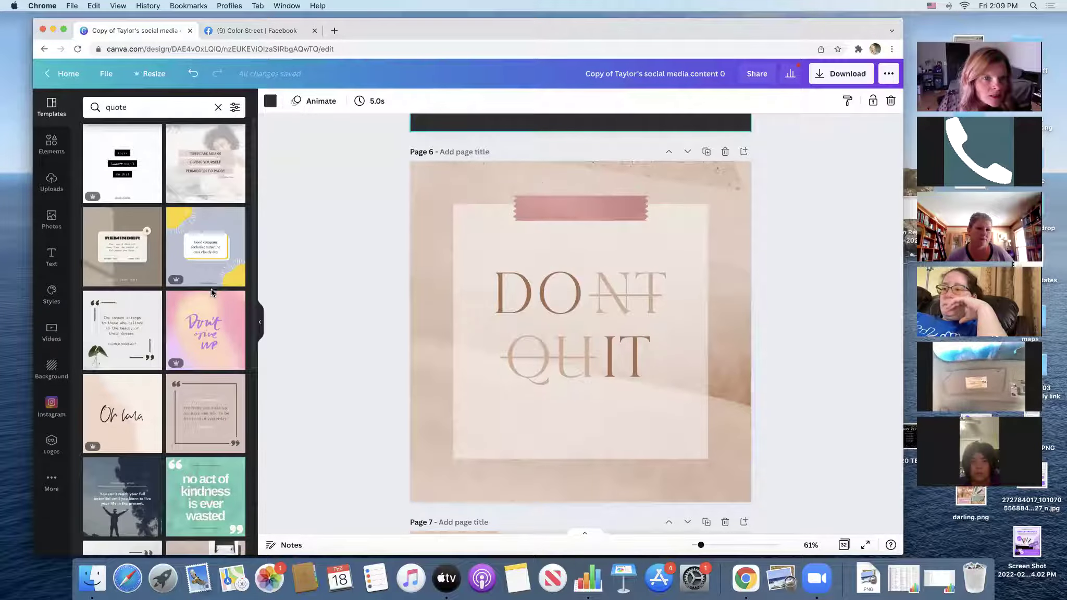
{"action": "left_click", "coordinate": [202, 178]}
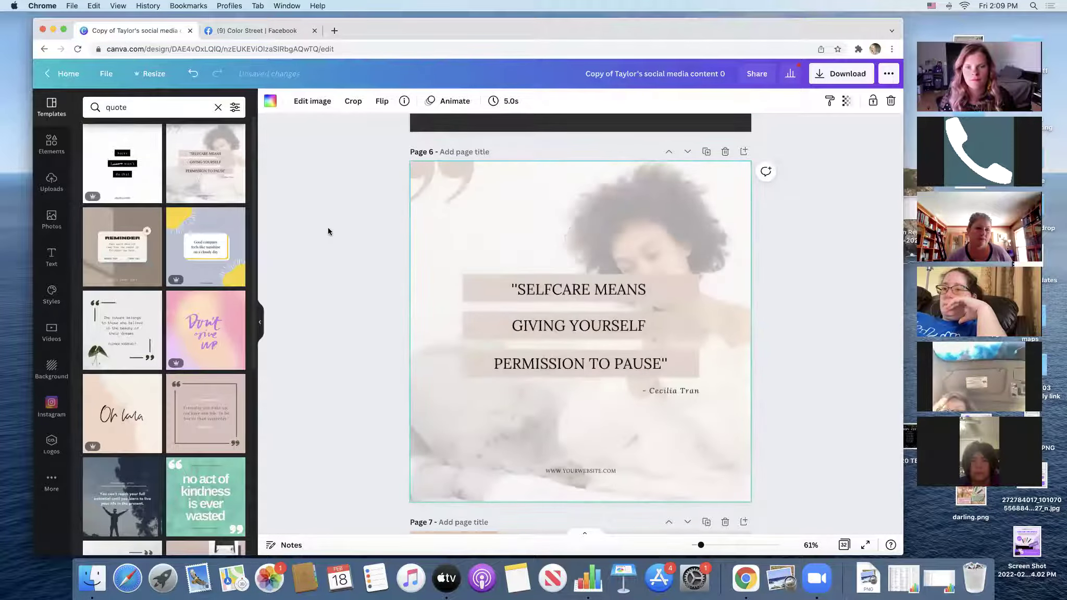
{"action": "left_click", "coordinate": [569, 471]}
{"action": "left_click", "coordinate": [648, 491]}
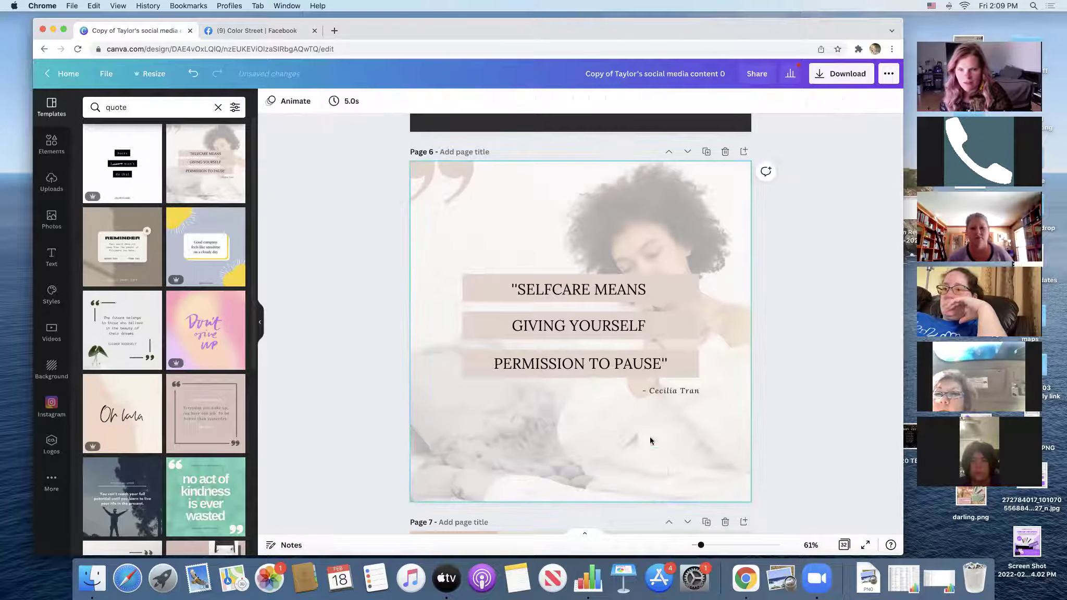
{"action": "left_click", "coordinate": [682, 390]}
{"action": "left_click", "coordinate": [681, 237]}
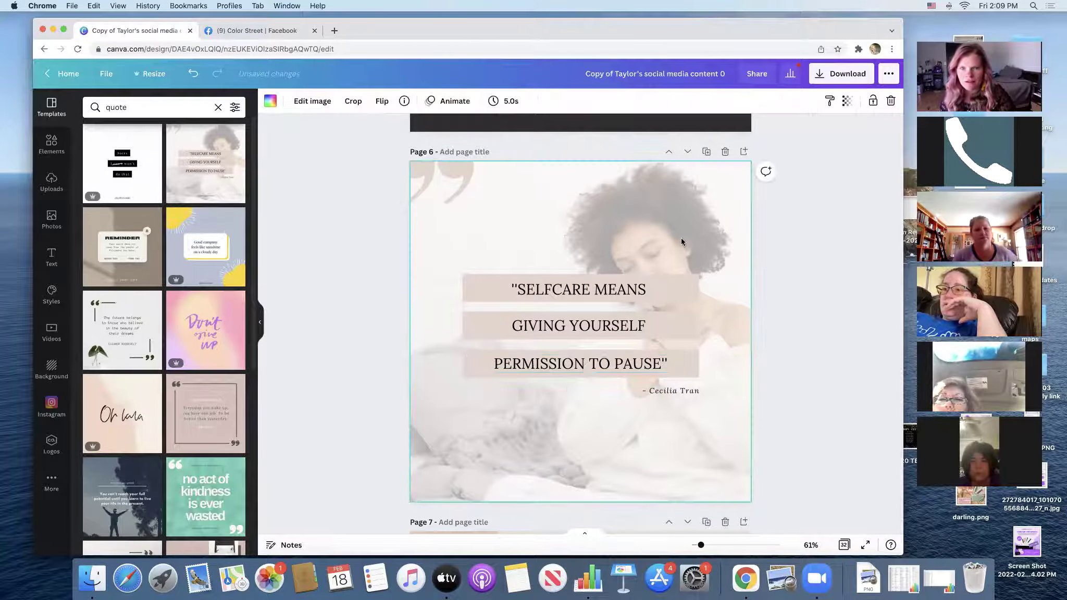
{"action": "double_click", "coordinate": [627, 293]}
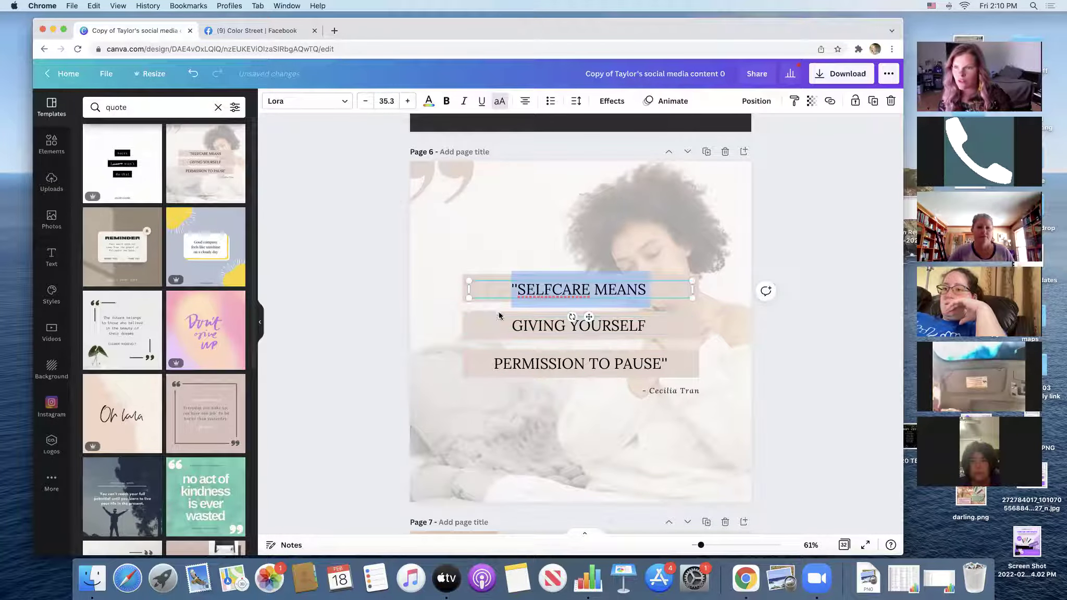
{"action": "left_click", "coordinate": [401, 312]}
Delete the charcuterie food photo from the phone frame on page 7
{"action": "scroll", "coordinate": [402, 311], "scroll_direction": "down", "scroll_amount": 8}
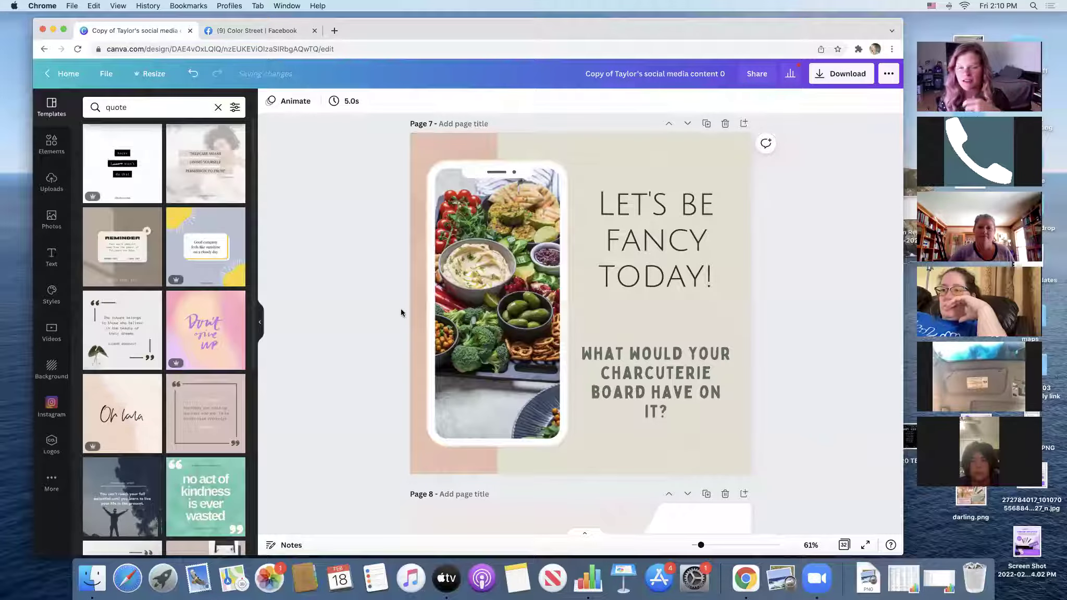
{"action": "left_click", "coordinate": [504, 305]}
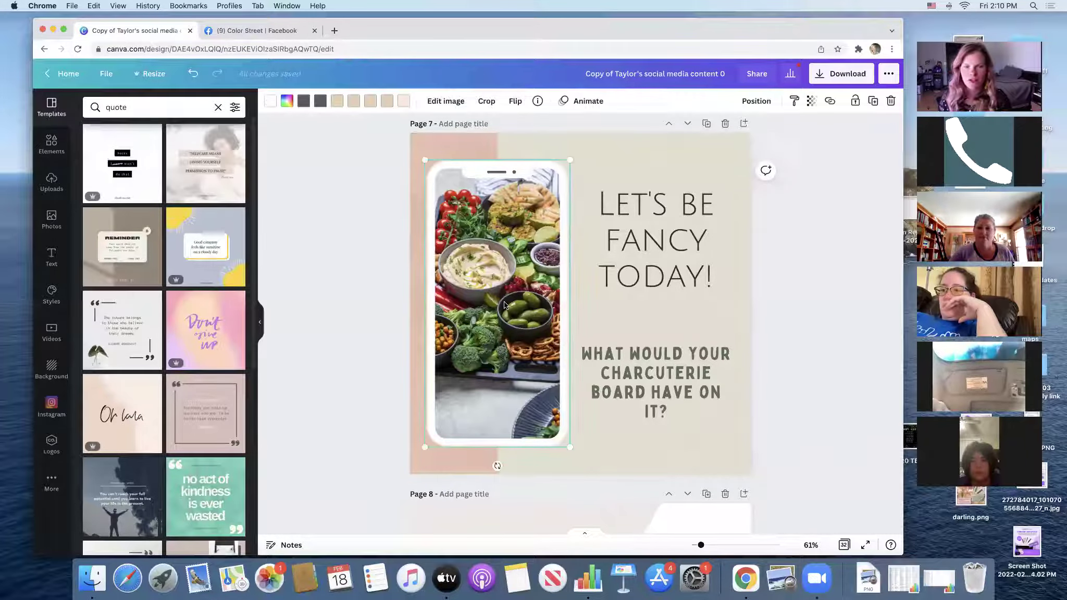
{"action": "key", "text": "BackSpace"}
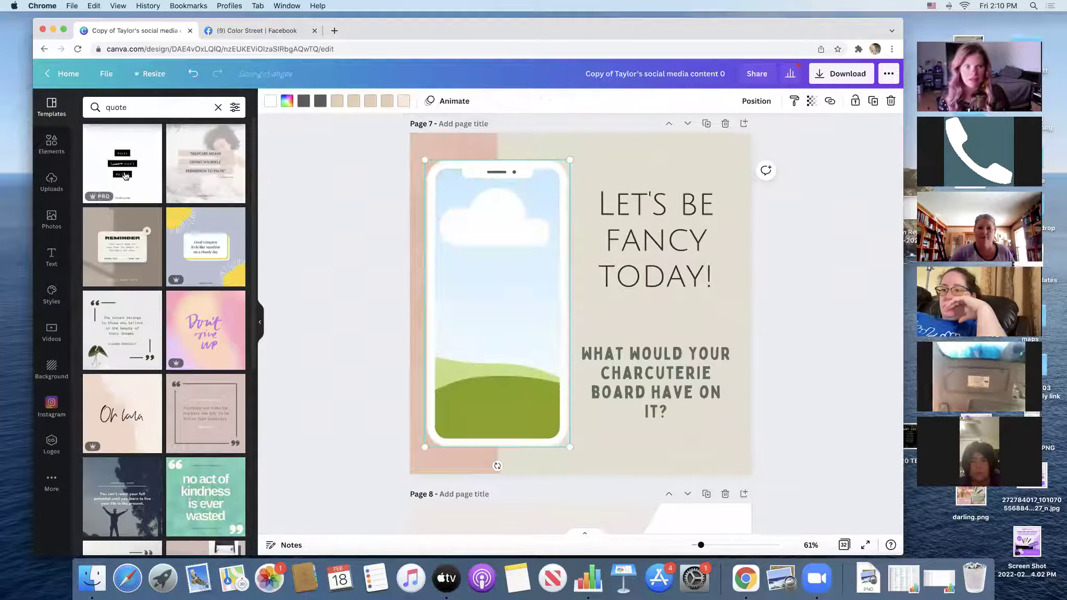
Fill page 7's phone frame with the uploaded photo of glittery pink nails and a red sleeve
{"action": "left_click", "coordinate": [61, 219]}
{"action": "left_click", "coordinate": [51, 181]}
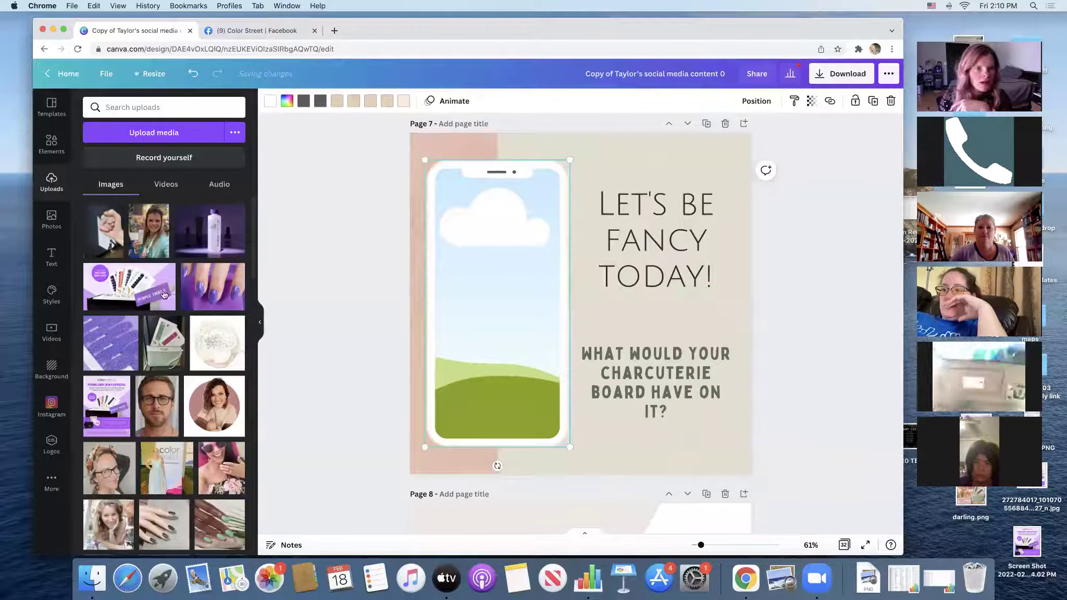
{"action": "scroll", "coordinate": [159, 327], "scroll_direction": "down", "scroll_amount": 5}
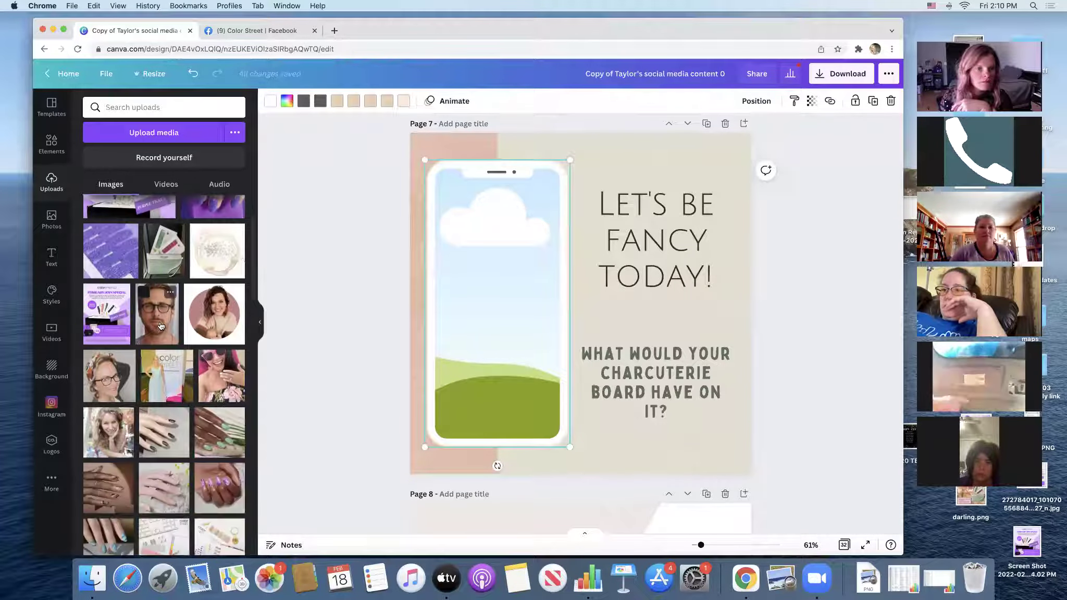
{"action": "scroll", "coordinate": [166, 323], "scroll_direction": "down", "scroll_amount": 4}
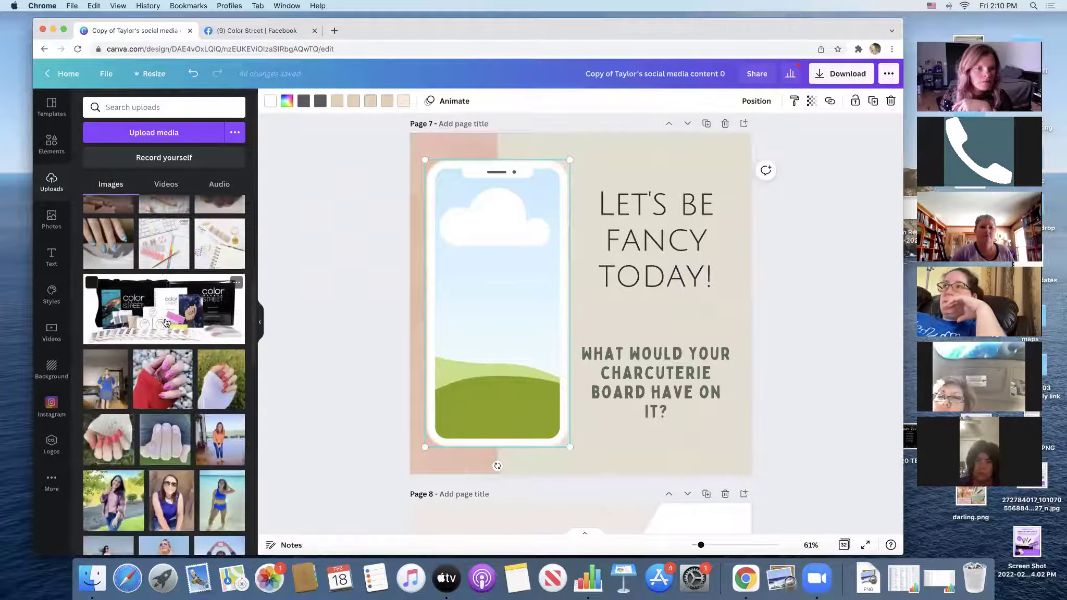
{"action": "scroll", "coordinate": [162, 353], "scroll_direction": "down", "scroll_amount": 1}
{"action": "left_click_drag", "start_coordinate": [160, 359], "coordinate": [470, 274]}
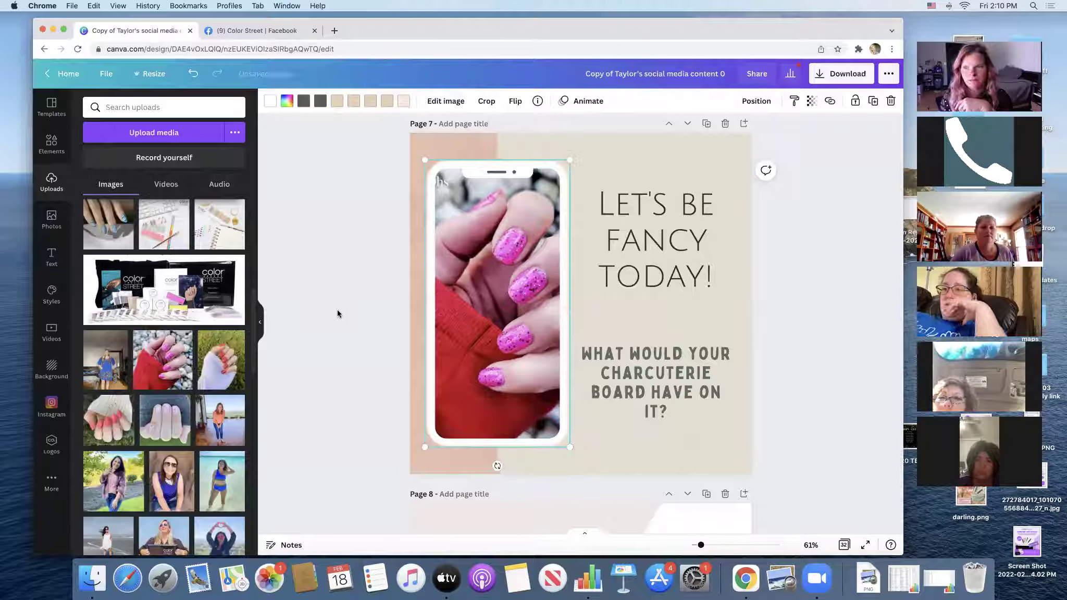
Try to place the uploaded blue nails photo in page 10's circle frame, and delete the loose image
{"action": "scroll", "coordinate": [337, 313], "scroll_direction": "down", "scroll_amount": 10}
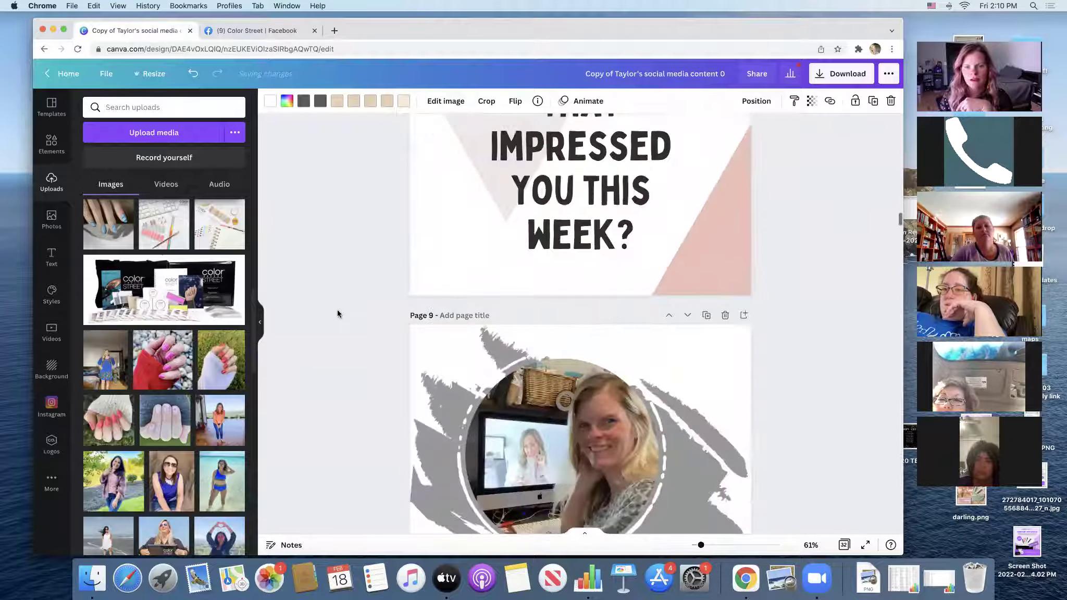
{"action": "scroll", "coordinate": [338, 313], "scroll_direction": "down", "scroll_amount": 6}
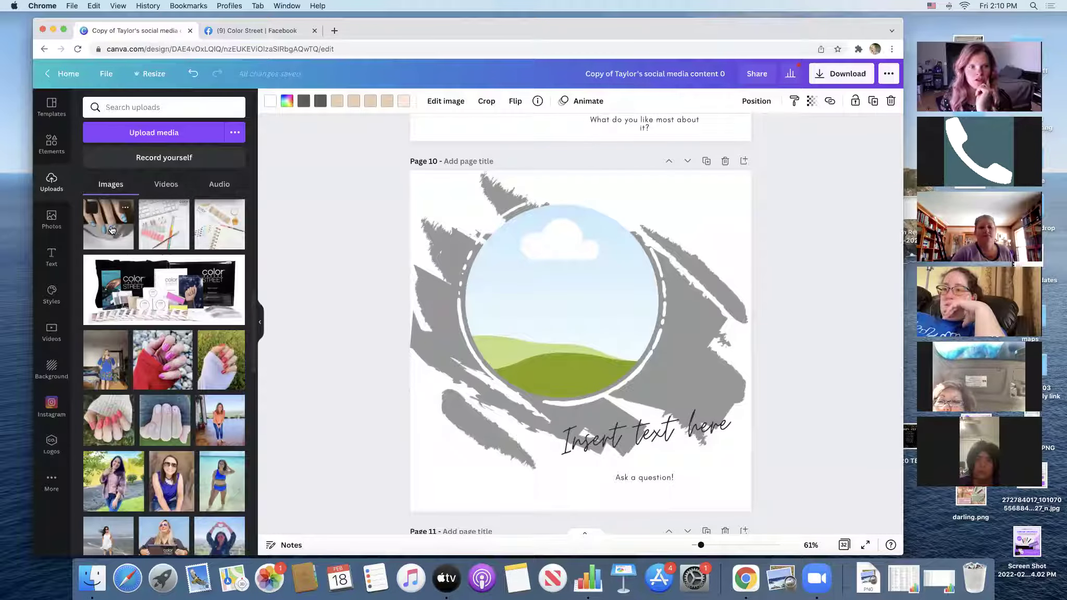
{"action": "left_click_drag", "start_coordinate": [461, 270], "coordinate": [504, 243]}
{"action": "double_click", "coordinate": [537, 261]}
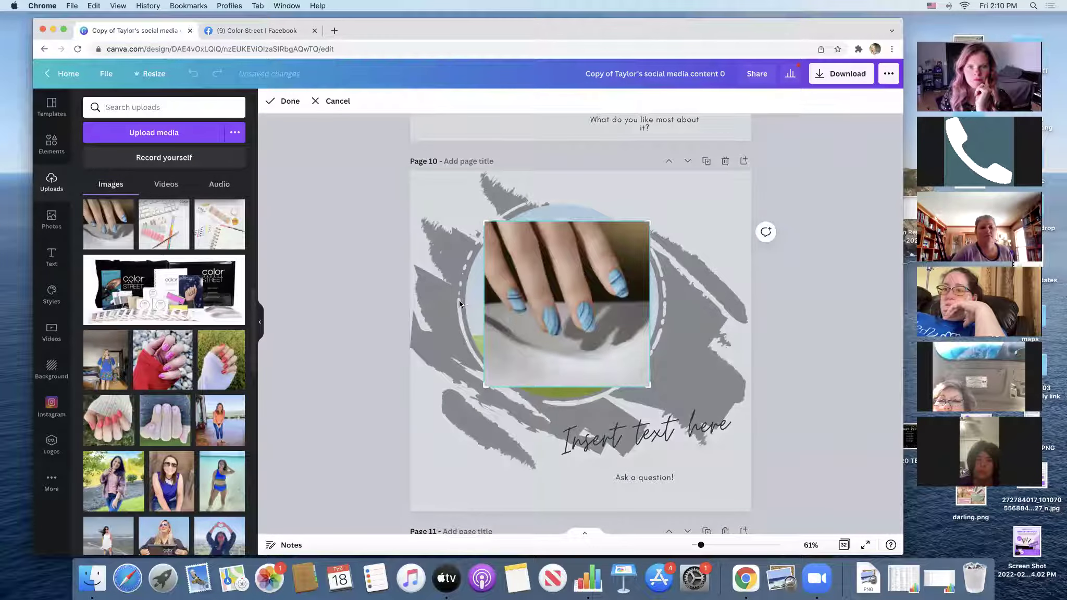
{"action": "left_click", "coordinate": [348, 297]}
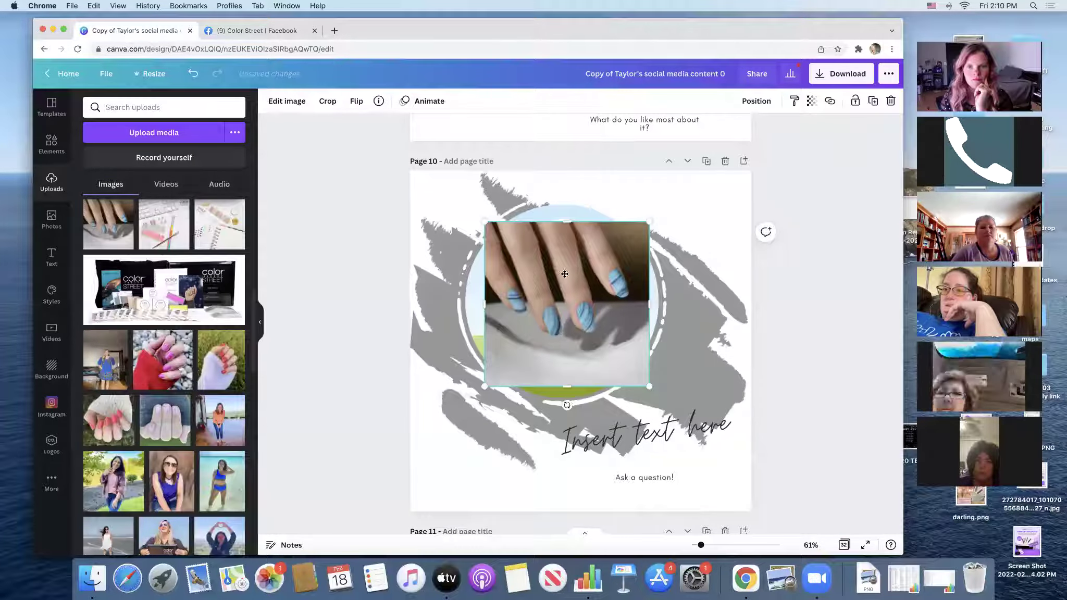
{"action": "left_click_drag", "start_coordinate": [581, 294], "coordinate": [594, 361]}
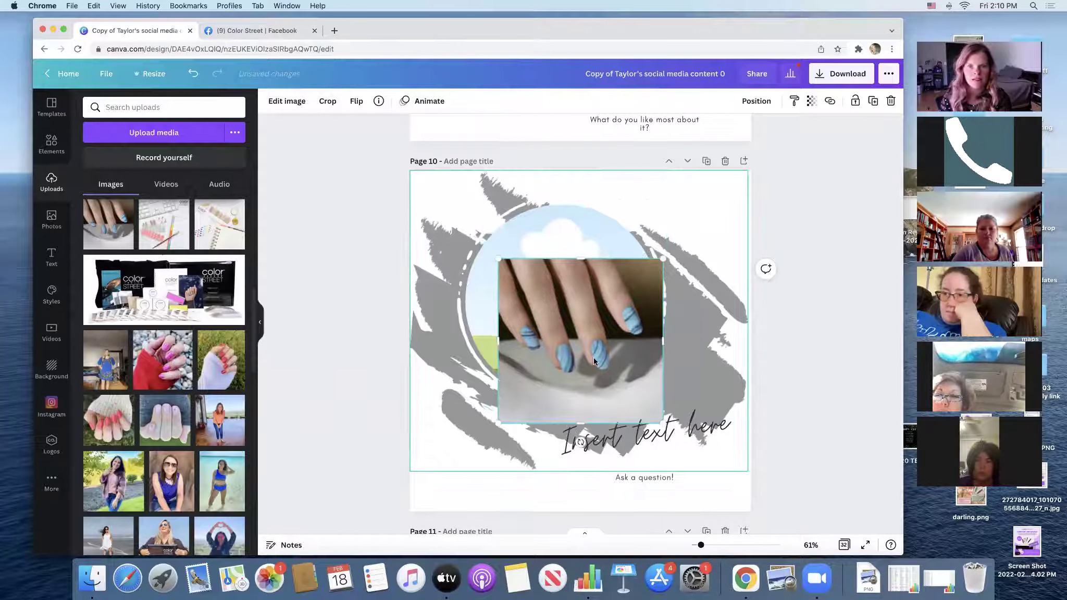
{"action": "left_click_drag", "start_coordinate": [109, 225], "coordinate": [519, 271]}
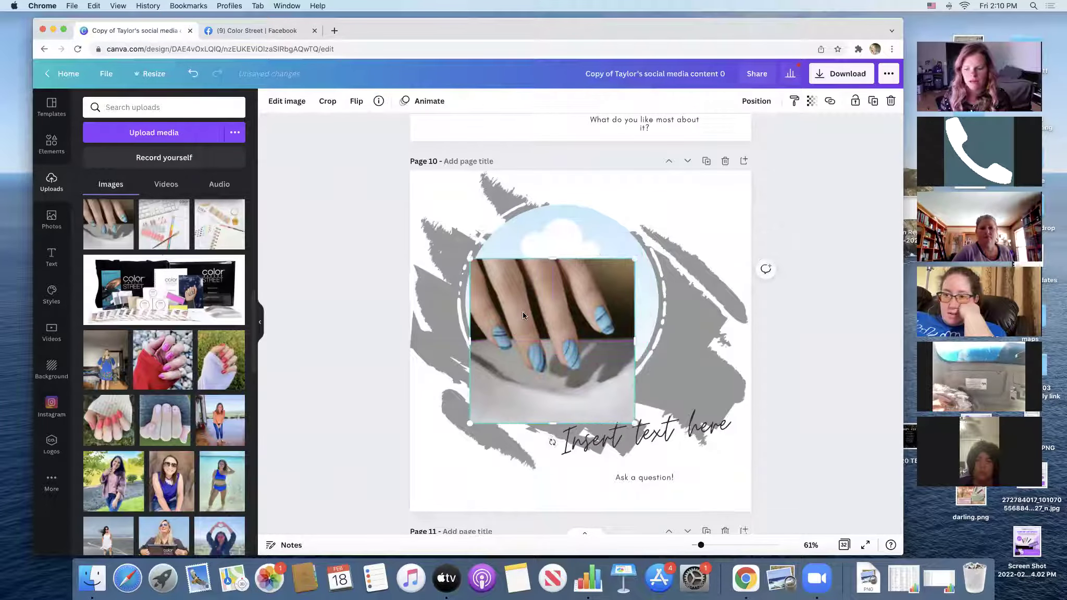
{"action": "key", "text": "Delete"}
Go to the "Pick your fave!" design on page 12 and make the browser window narrower
{"action": "scroll", "coordinate": [415, 343], "scroll_direction": "down", "scroll_amount": 1}
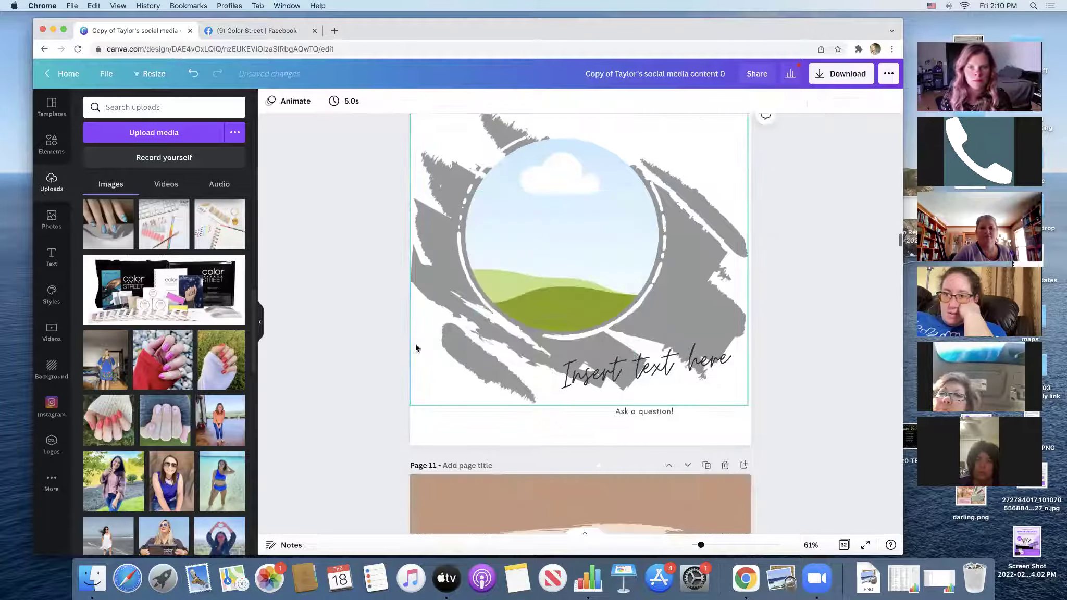
{"action": "scroll", "coordinate": [415, 344], "scroll_direction": "down", "scroll_amount": 5}
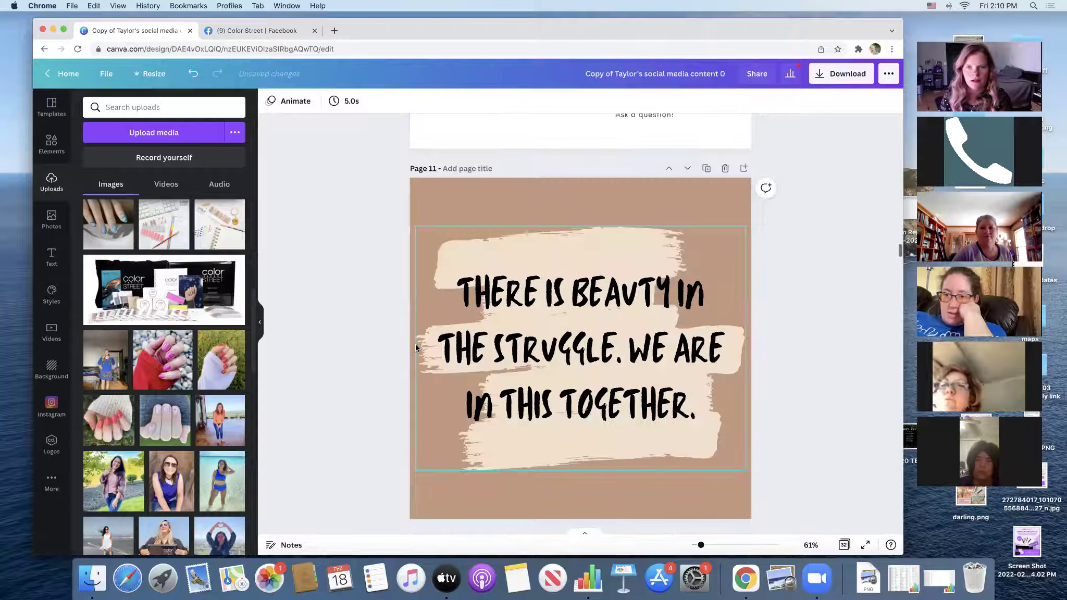
{"action": "scroll", "coordinate": [416, 343], "scroll_direction": "down", "scroll_amount": 5}
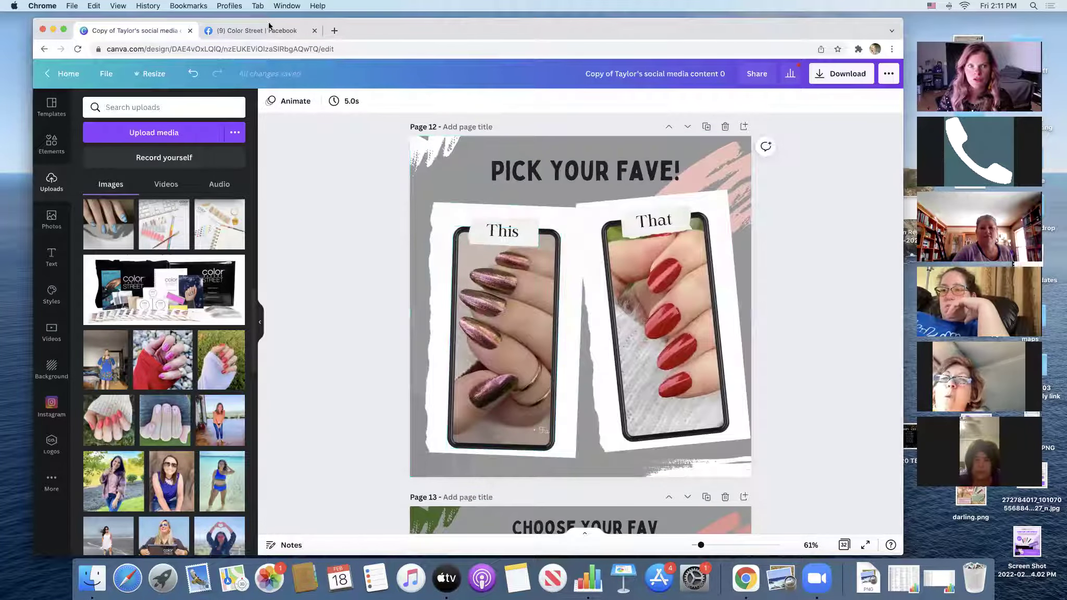
{"action": "left_click_drag", "start_coordinate": [903, 286], "coordinate": [814, 289]}
{"action": "scroll", "coordinate": [806, 291], "scroll_direction": "down", "scroll_amount": 1}
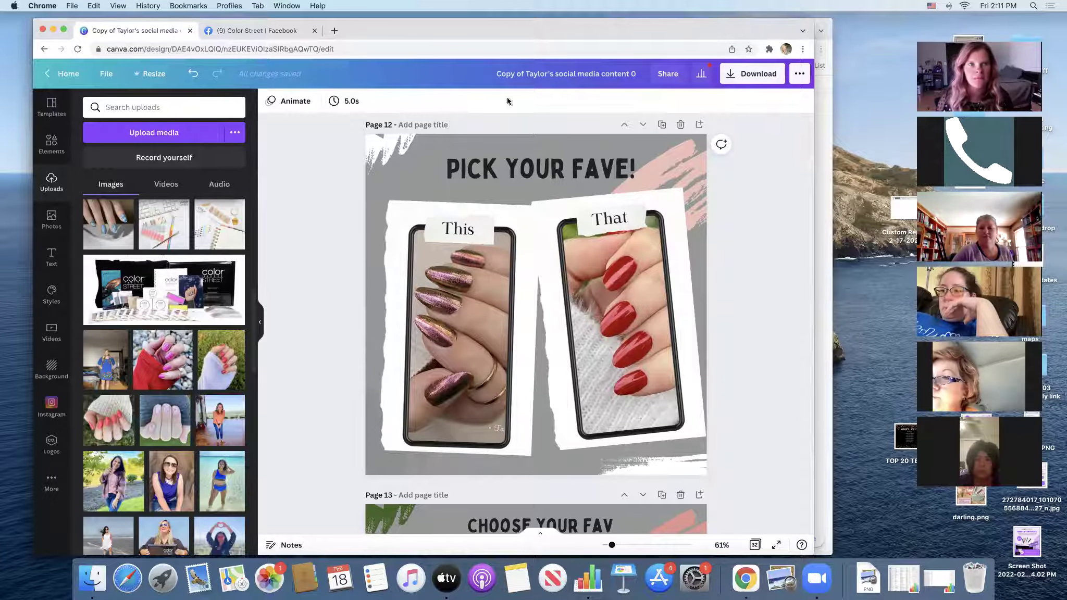
Switch to the Color Street Facebook page and open its photos section
{"action": "left_click", "coordinate": [297, 31]}
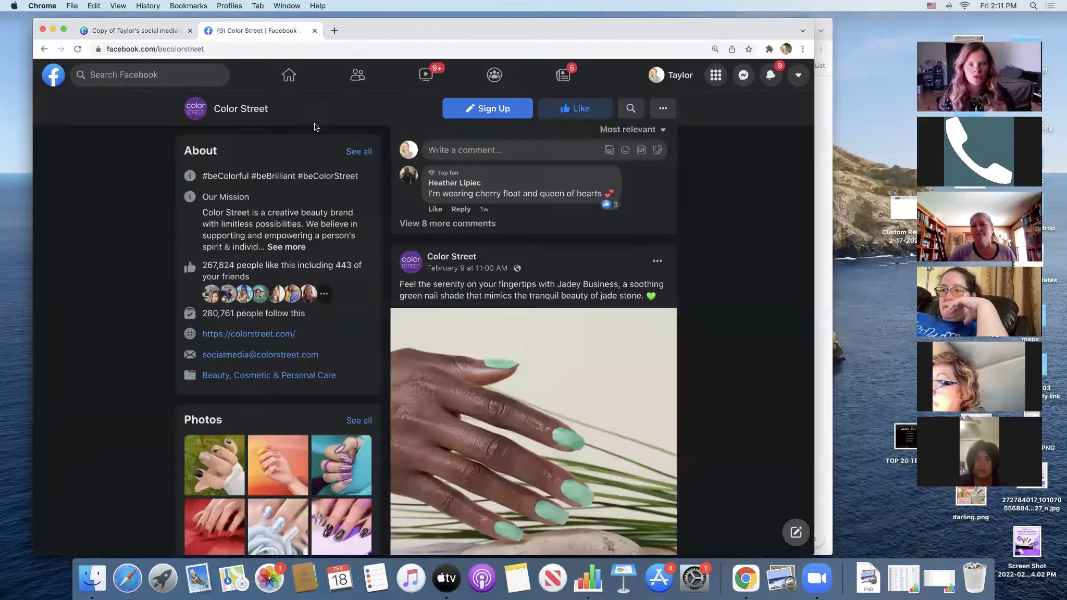
{"action": "scroll", "coordinate": [328, 363], "scroll_direction": "up", "scroll_amount": 2}
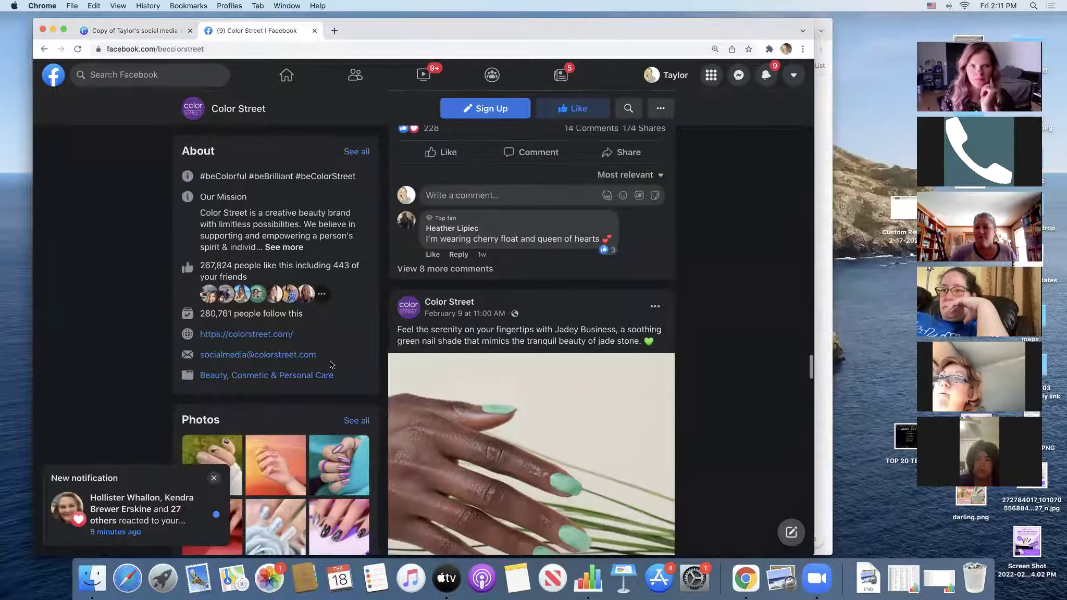
{"action": "scroll", "coordinate": [330, 364], "scroll_direction": "up", "scroll_amount": 10}
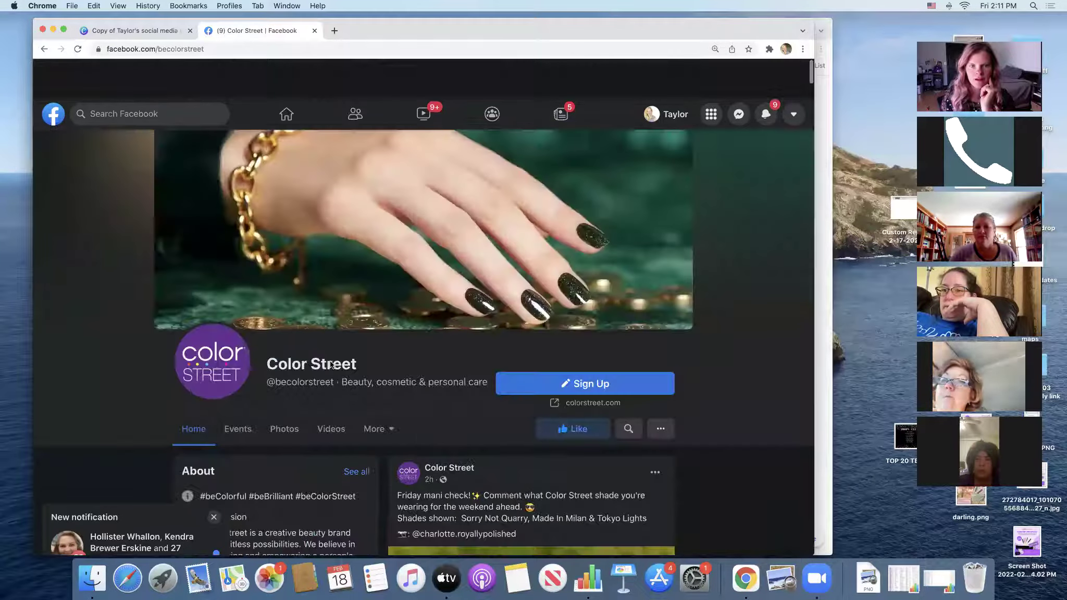
{"action": "left_click", "coordinate": [285, 394]}
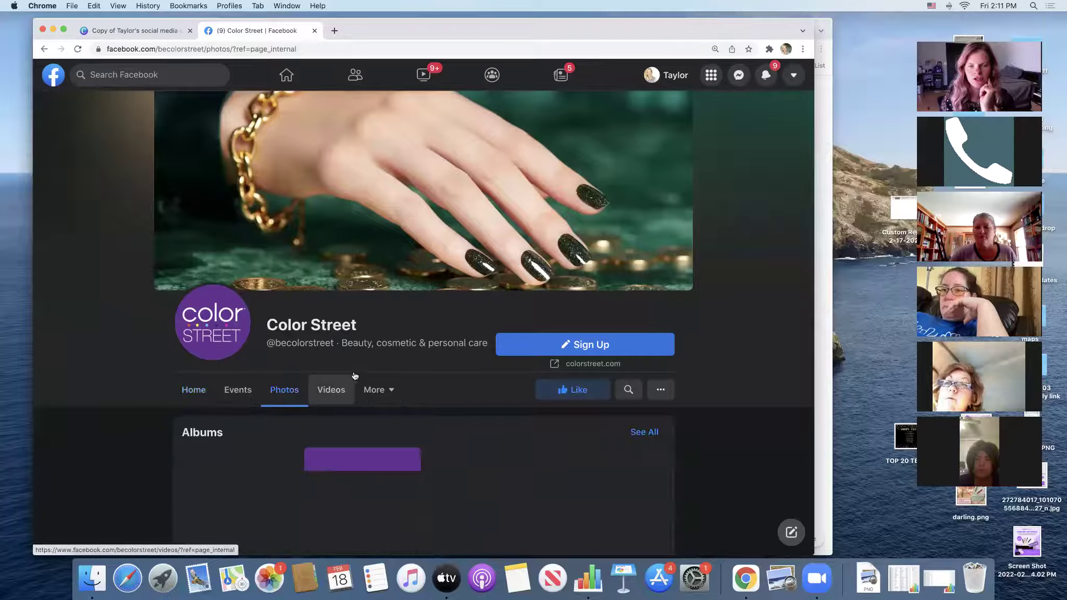
Look through all of Color Street's photos for nail images usable in the template
{"action": "scroll", "coordinate": [286, 393], "scroll_direction": "down", "scroll_amount": 5}
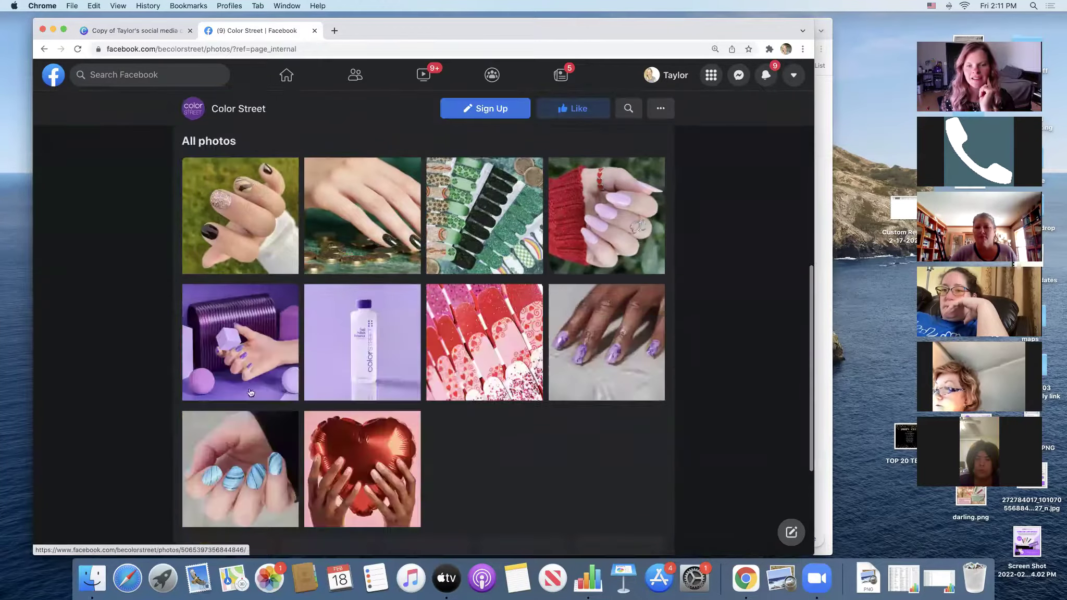
{"action": "scroll", "coordinate": [216, 390], "scroll_direction": "down", "scroll_amount": 1}
{"action": "scroll", "coordinate": [218, 390], "scroll_direction": "down", "scroll_amount": 4}
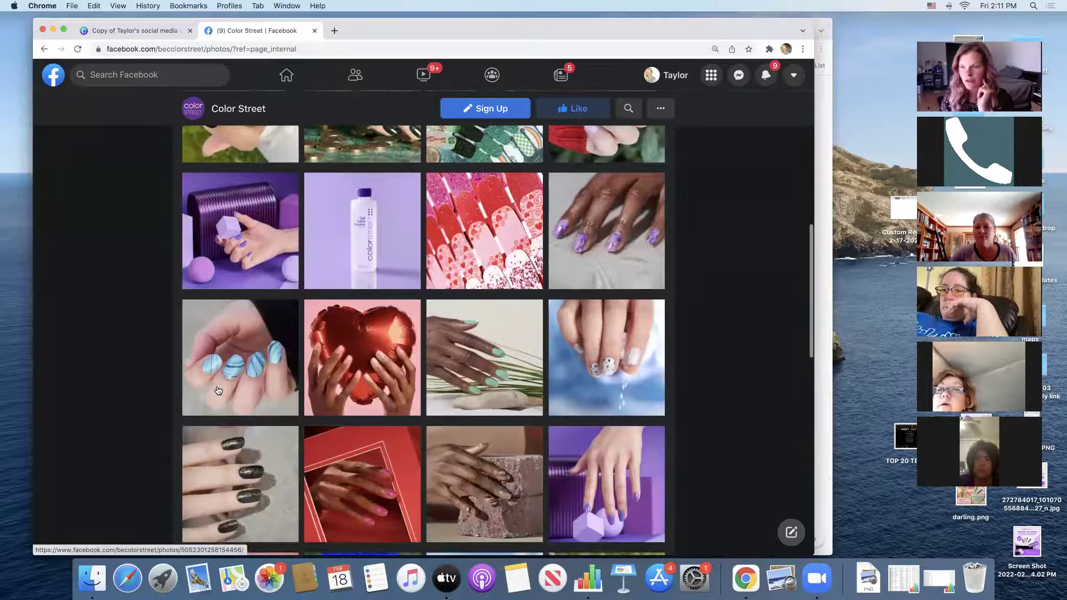
{"action": "scroll", "coordinate": [218, 391], "scroll_direction": "down", "scroll_amount": 2}
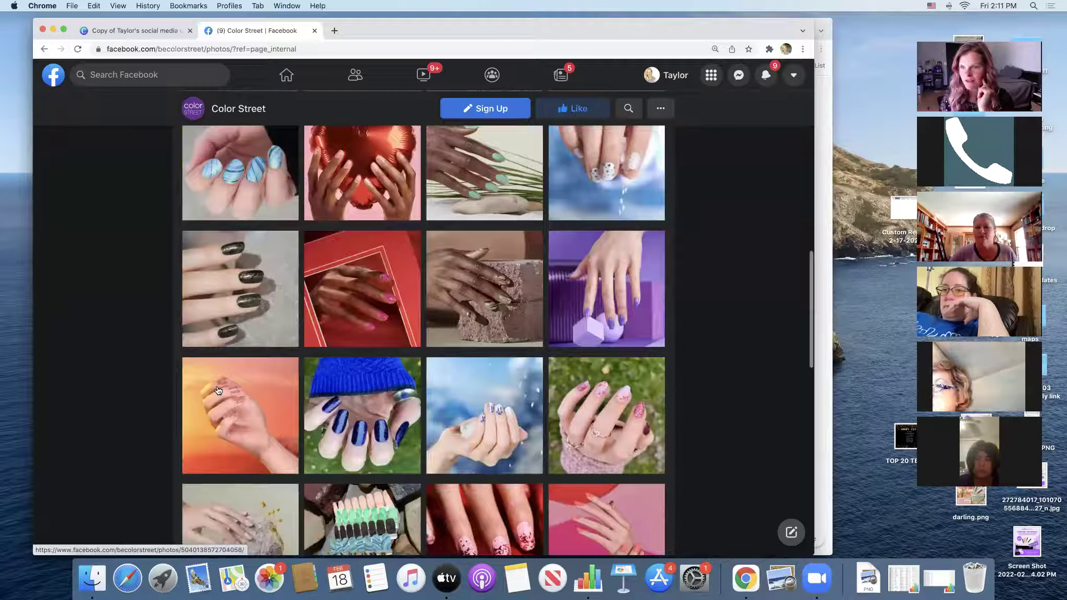
{"action": "scroll", "coordinate": [218, 390], "scroll_direction": "down", "scroll_amount": 2}
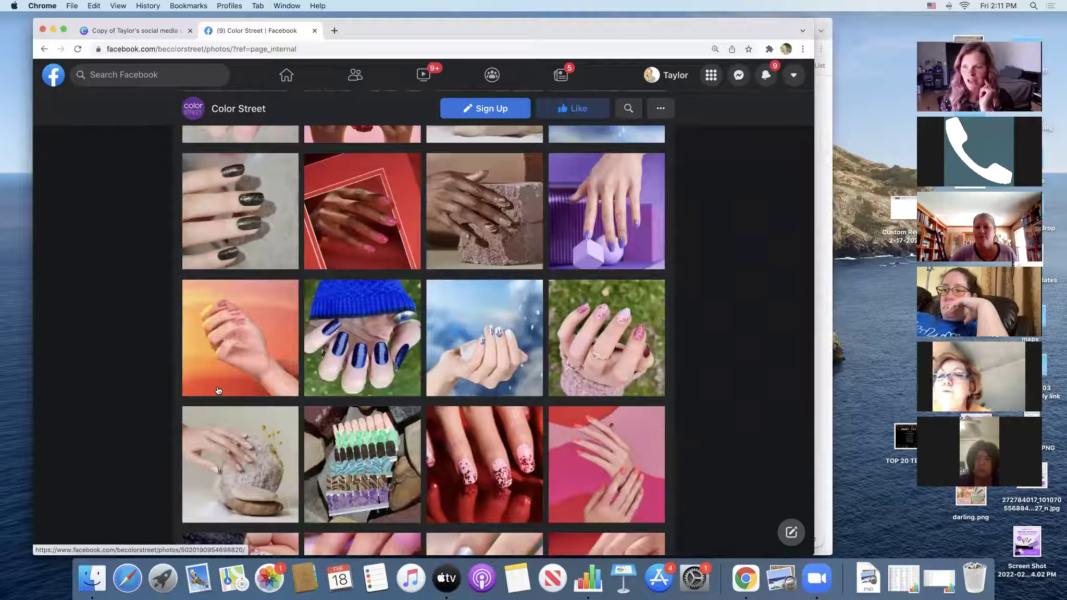
{"action": "scroll", "coordinate": [217, 391], "scroll_direction": "down", "scroll_amount": 1}
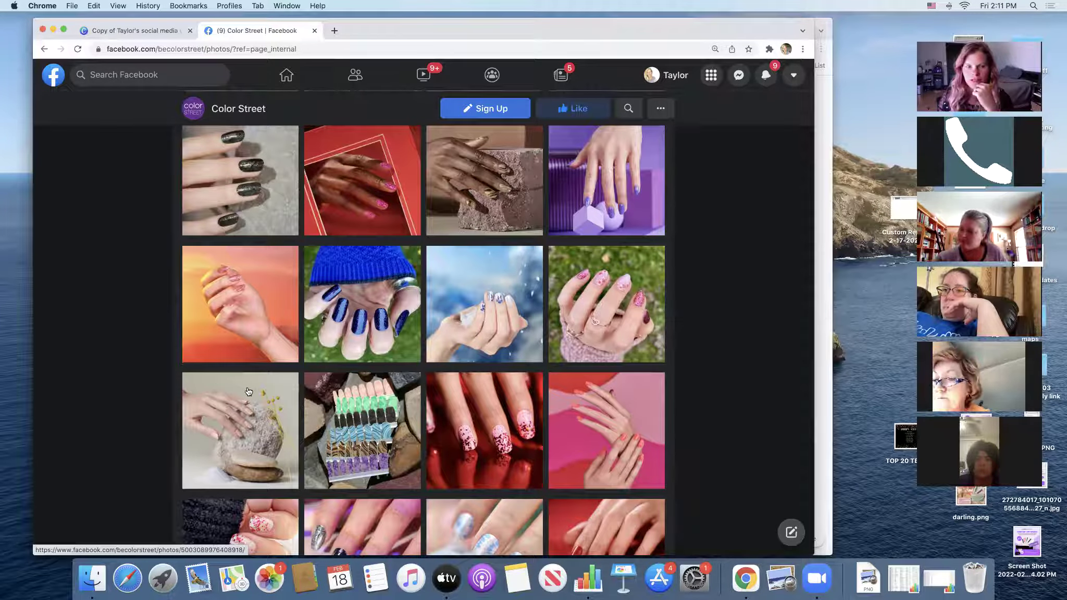
{"action": "scroll", "coordinate": [248, 391], "scroll_direction": "down", "scroll_amount": 3}
{"action": "scroll", "coordinate": [248, 391], "scroll_direction": "down", "scroll_amount": 2}
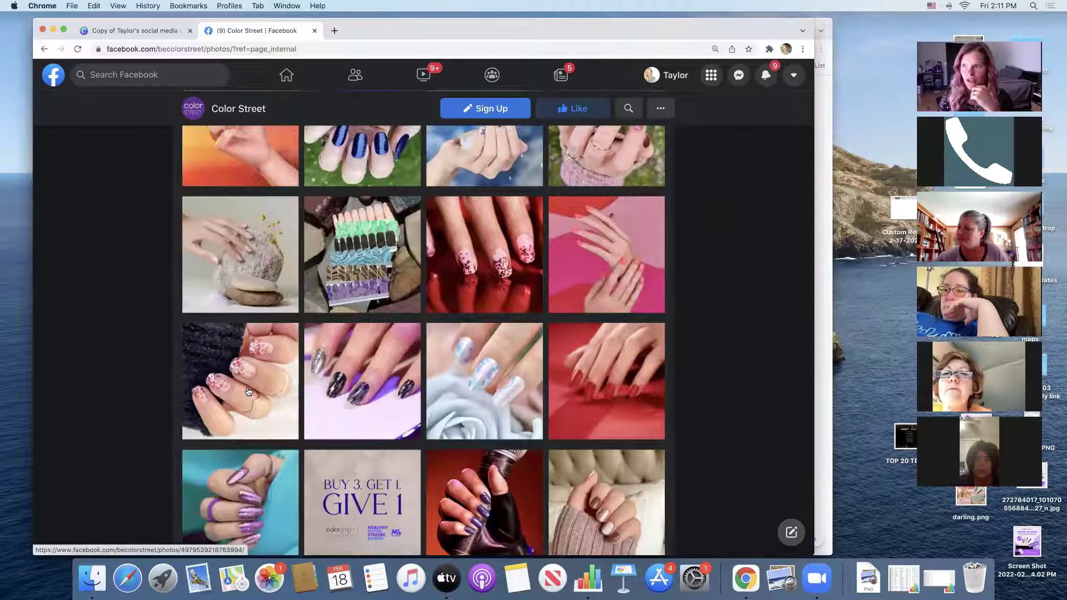
Find the purple glitter nails photo with the teal background among Color Street's photos and save it to the desktop
{"action": "scroll", "coordinate": [249, 391], "scroll_direction": "down", "scroll_amount": 1}
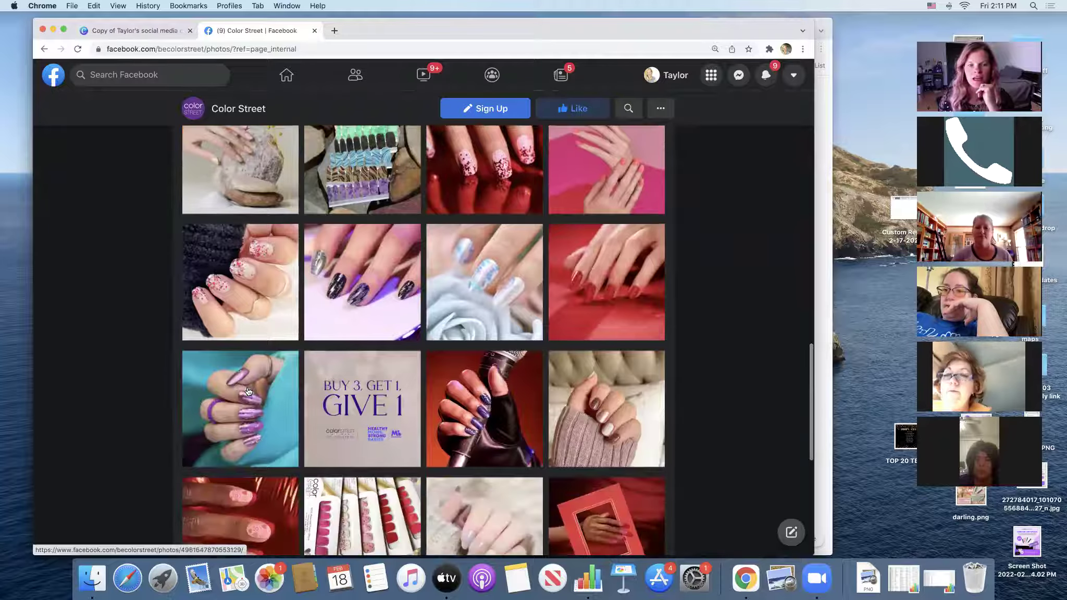
{"action": "scroll", "coordinate": [248, 392], "scroll_direction": "down", "scroll_amount": 4}
{"action": "scroll", "coordinate": [248, 391], "scroll_direction": "down", "scroll_amount": 2}
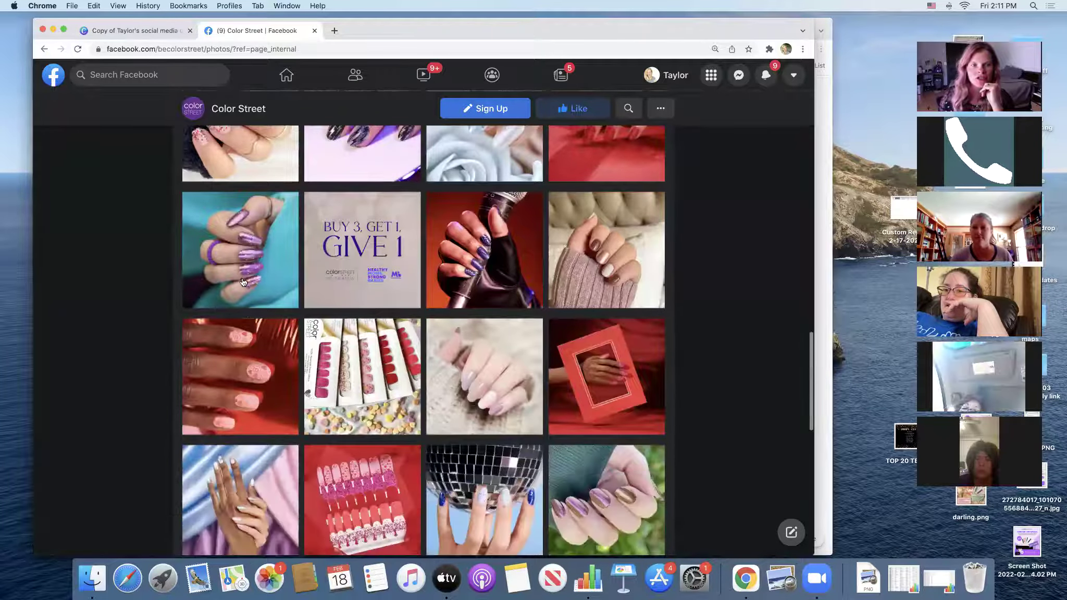
{"action": "left_click", "coordinate": [256, 233]}
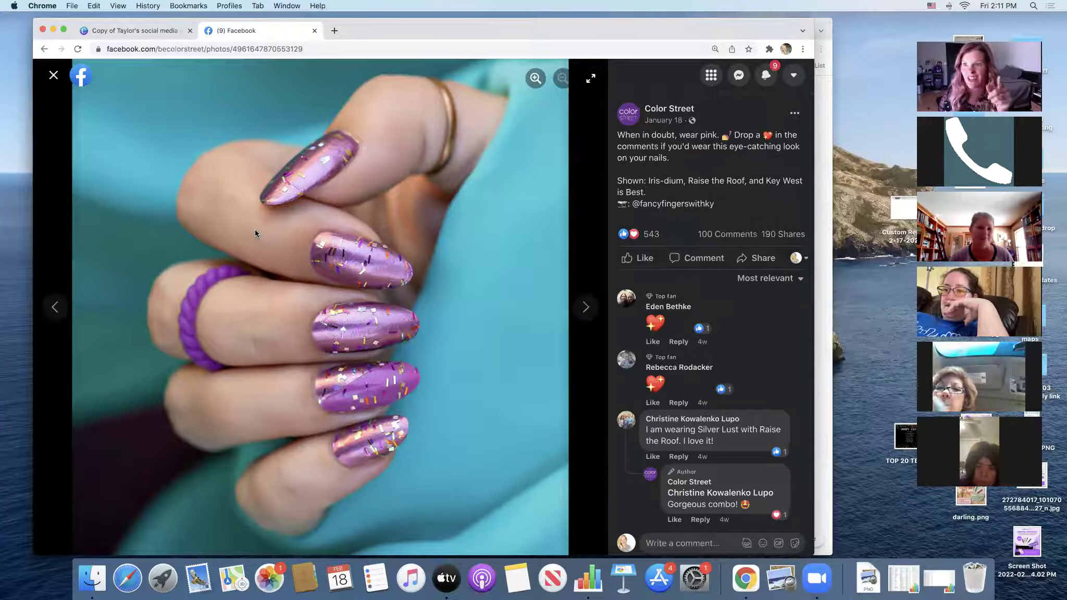
{"action": "left_click_drag", "start_coordinate": [247, 221], "coordinate": [866, 295]}
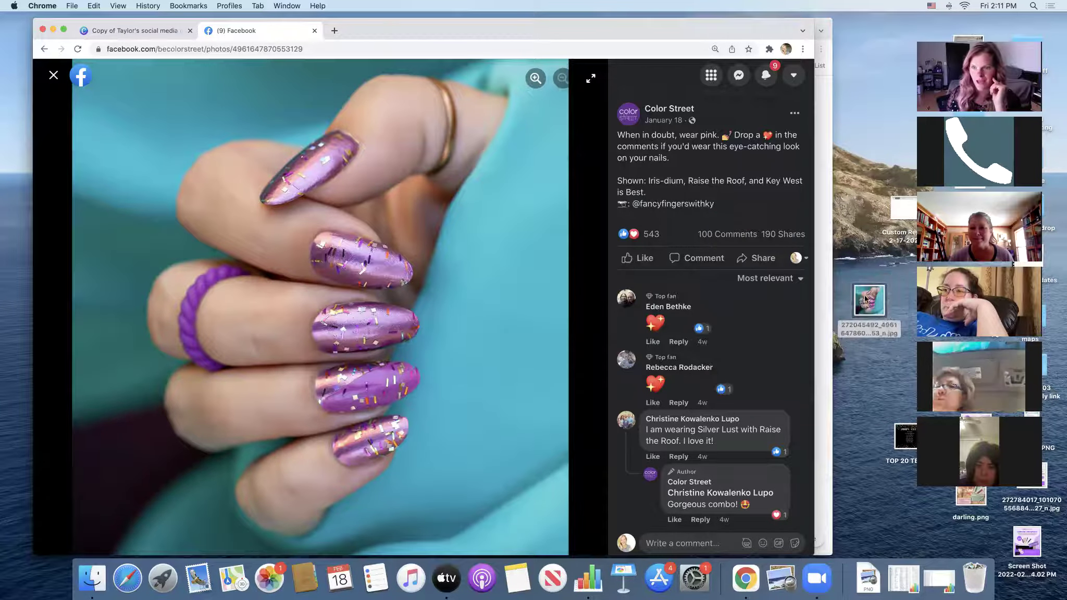
Return to the Canva design and replace page 12's "This" phone-frame photo with the purple nails image from the desktop
{"action": "left_click", "coordinate": [128, 31]}
{"action": "left_click", "coordinate": [452, 285]}
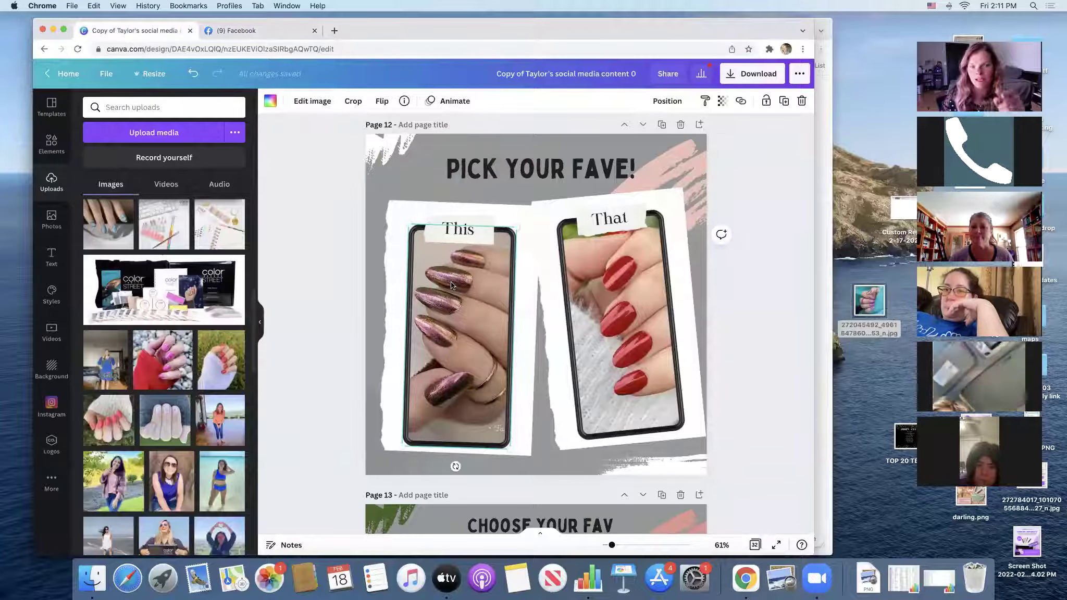
{"action": "left_click_drag", "start_coordinate": [869, 301], "coordinate": [468, 322]}
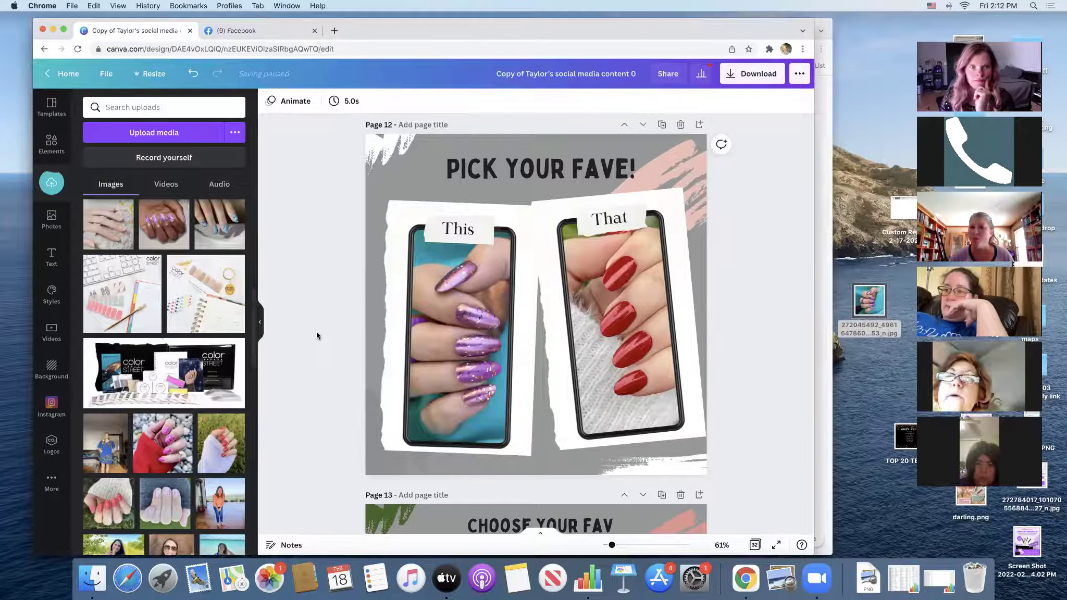
Go back to Color Street's Facebook photos and save the multicolored nails on a disco ball photo to the desktop
{"action": "left_click", "coordinate": [259, 29]}
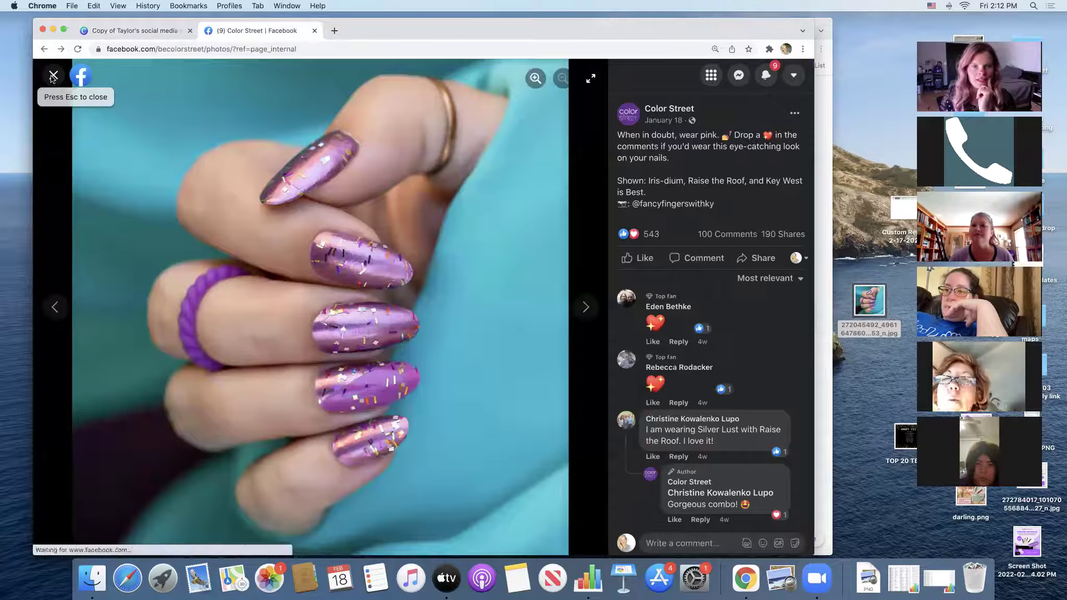
{"action": "left_click", "coordinate": [52, 76]}
{"action": "scroll", "coordinate": [334, 304], "scroll_direction": "down", "scroll_amount": 3}
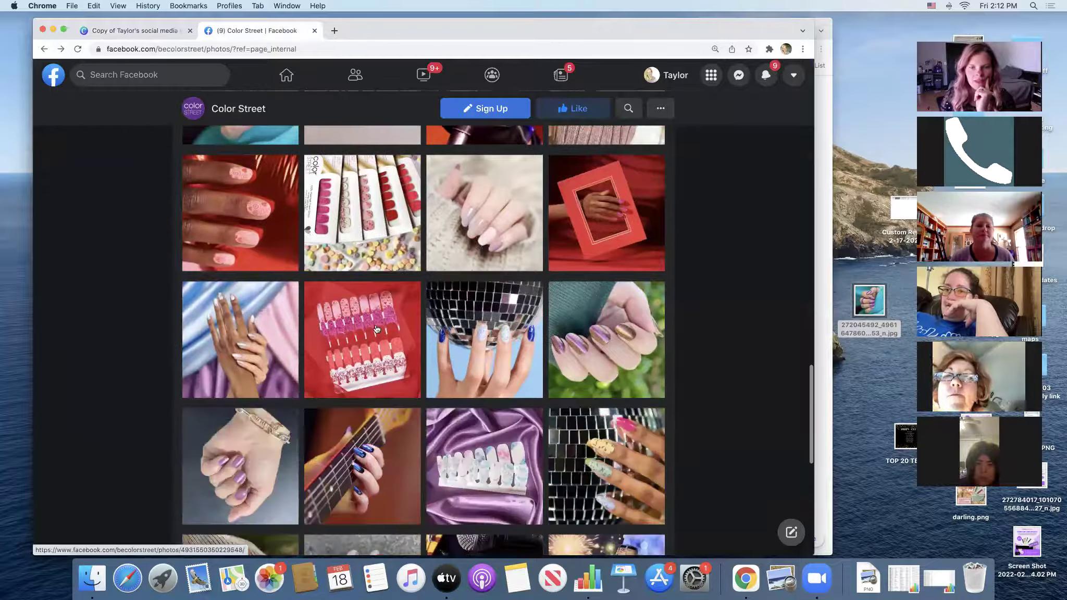
{"action": "scroll", "coordinate": [376, 329], "scroll_direction": "down", "scroll_amount": 2}
{"action": "scroll", "coordinate": [614, 334], "scroll_direction": "down", "scroll_amount": 2}
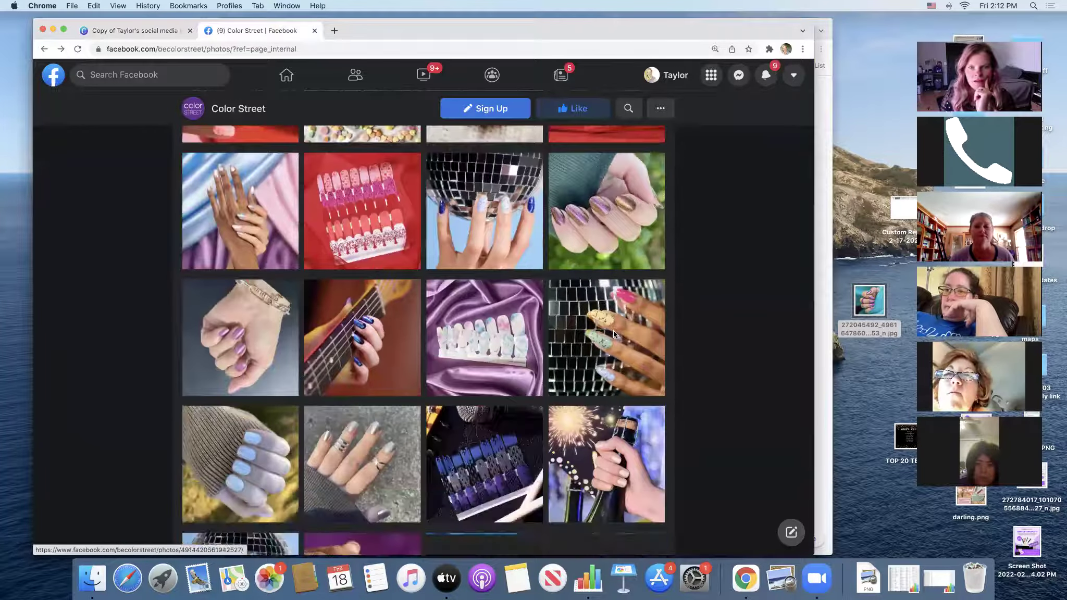
{"action": "left_click", "coordinate": [614, 330]}
{"action": "left_click_drag", "start_coordinate": [432, 330], "coordinate": [869, 392]}
Return to the Canva design and replace page 12's "That" phone-frame photo with the disco ball nails image from the desktop
{"action": "left_click", "coordinate": [142, 34]}
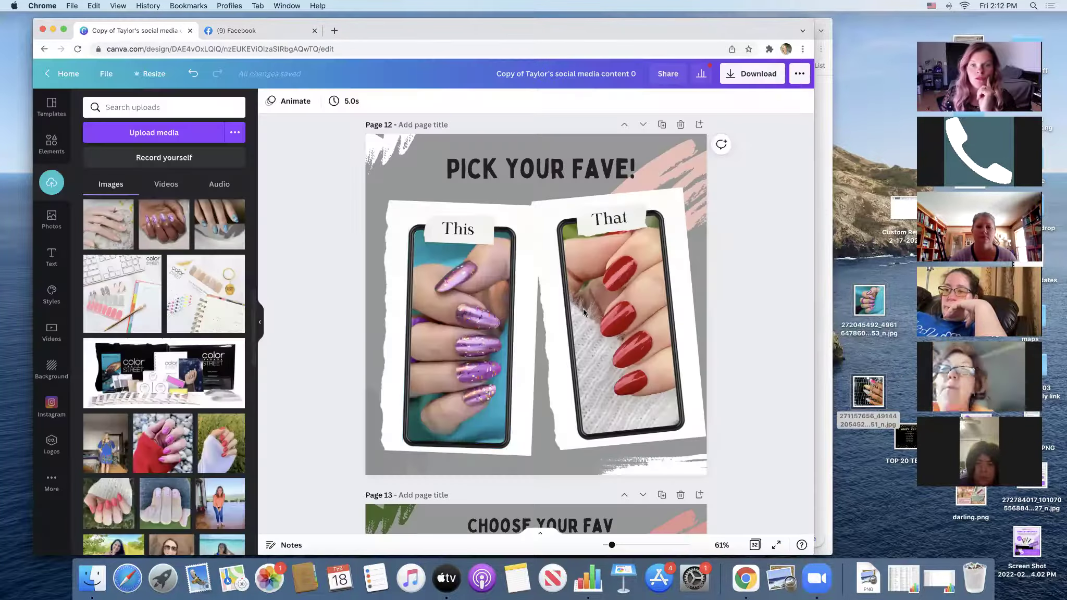
{"action": "left_click", "coordinate": [599, 313]}
{"action": "left_click_drag", "start_coordinate": [865, 386], "coordinate": [620, 305]}
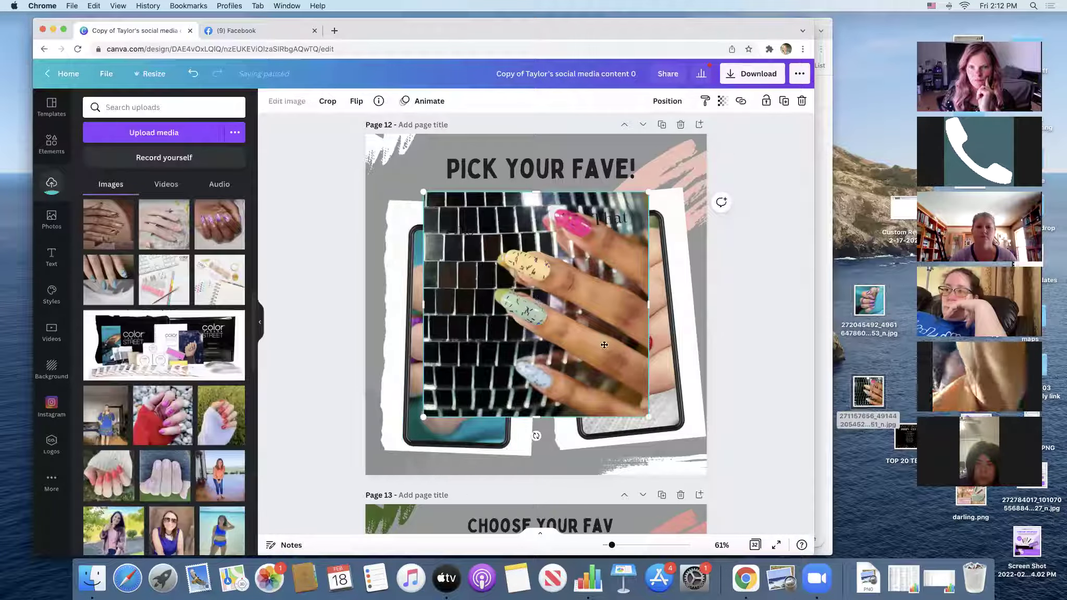
{"action": "left_click", "coordinate": [849, 490]}
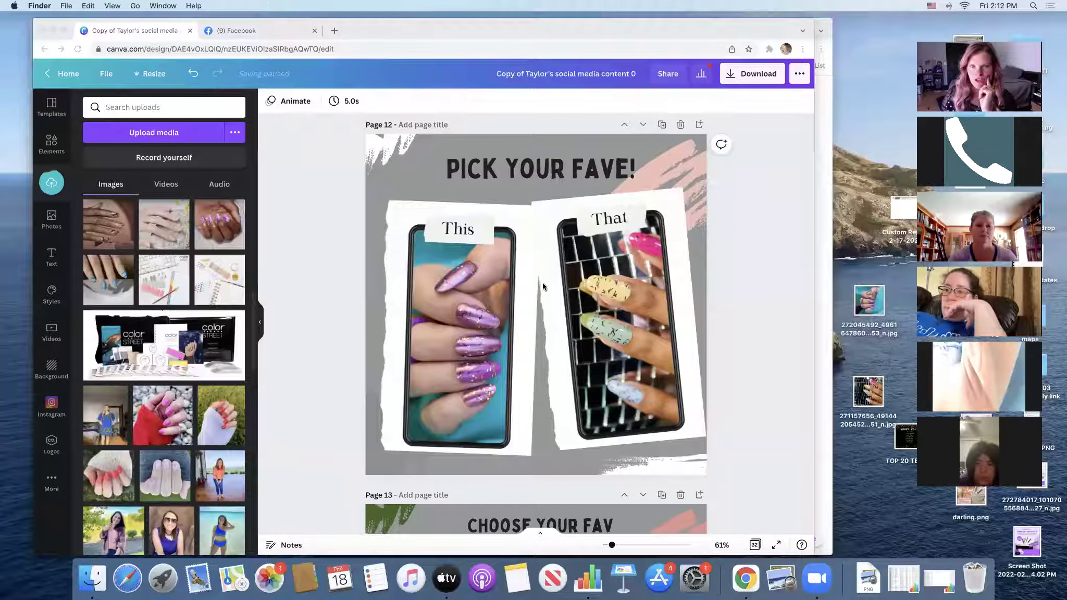
Try green and off-white as page 12's background color, and settle on the bright pink from the Berry Blues palette
{"action": "left_click", "coordinate": [414, 184]}
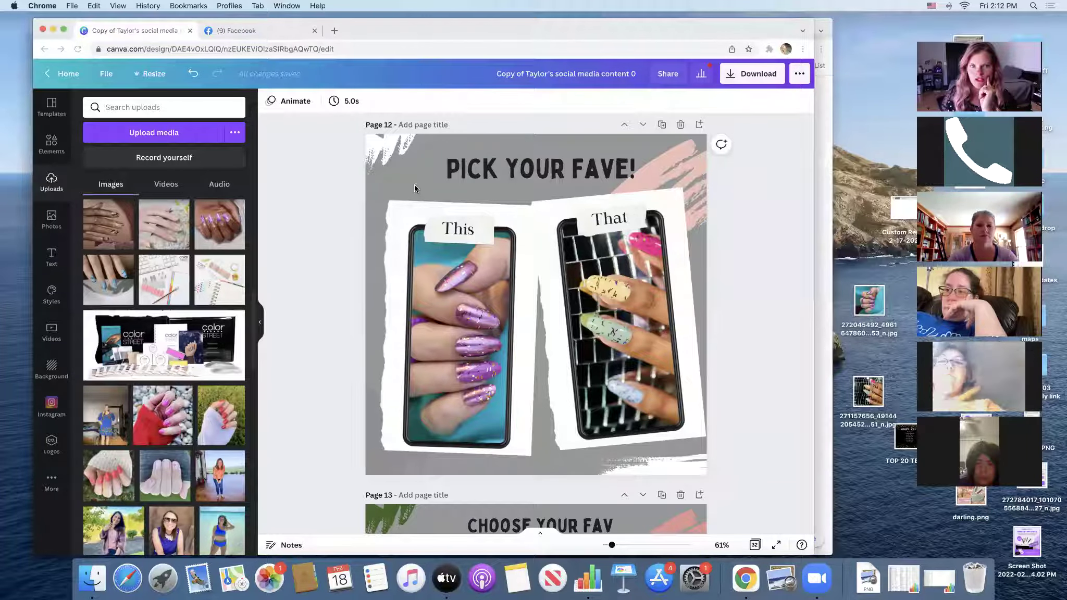
{"action": "left_click", "coordinate": [376, 194]}
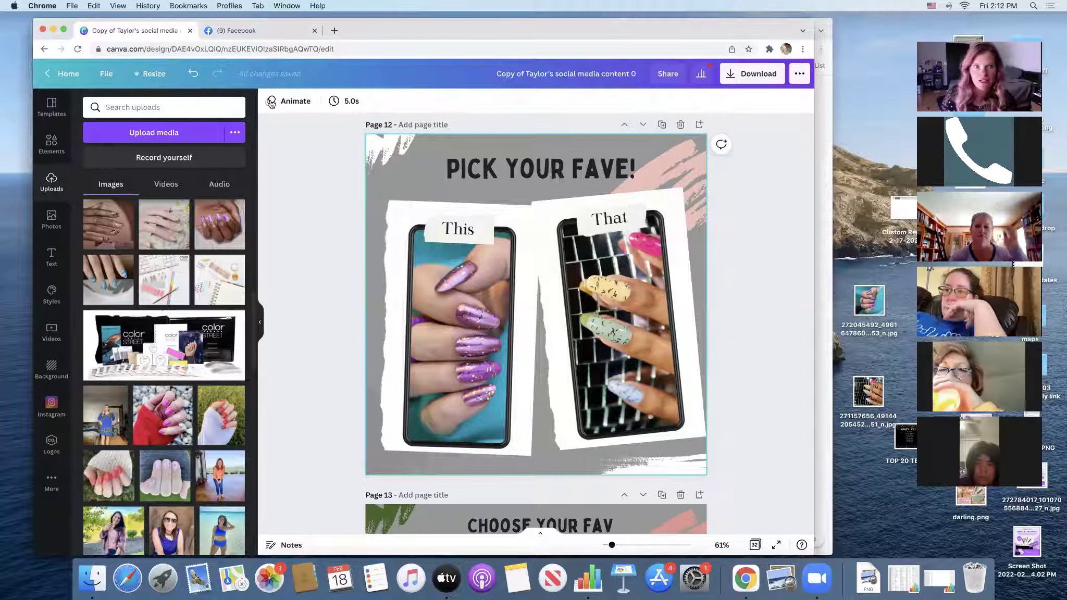
{"action": "left_click", "coordinate": [270, 100]}
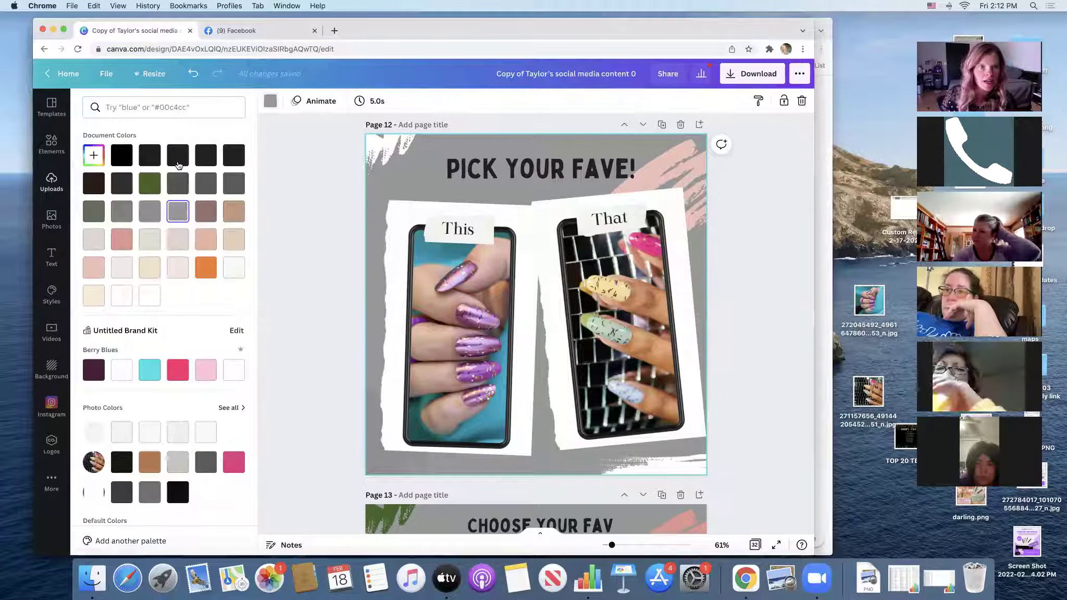
{"action": "left_click", "coordinate": [149, 184]}
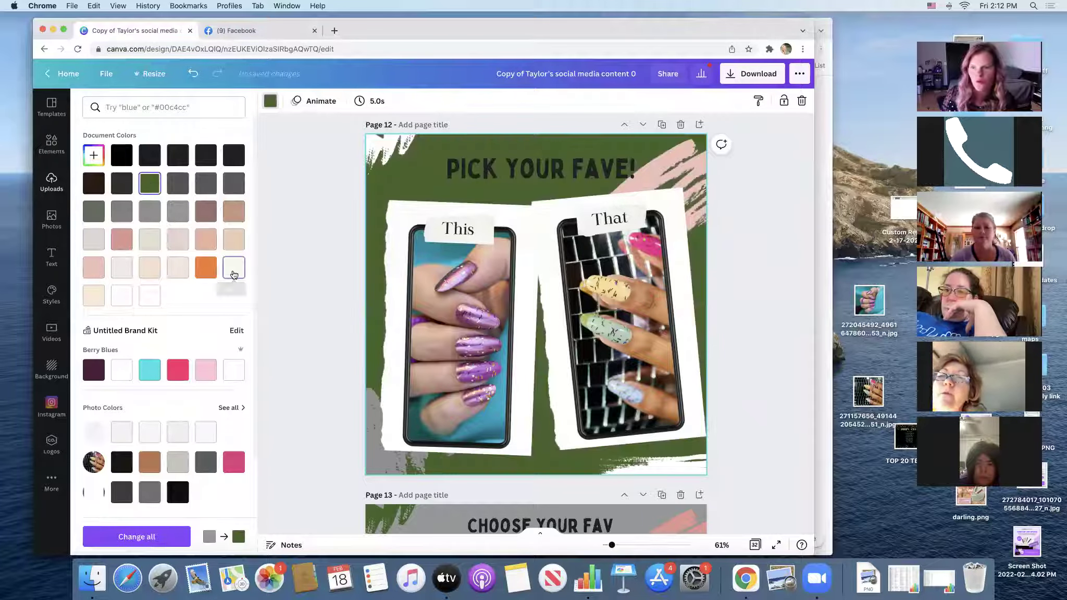
{"action": "left_click", "coordinate": [227, 271]}
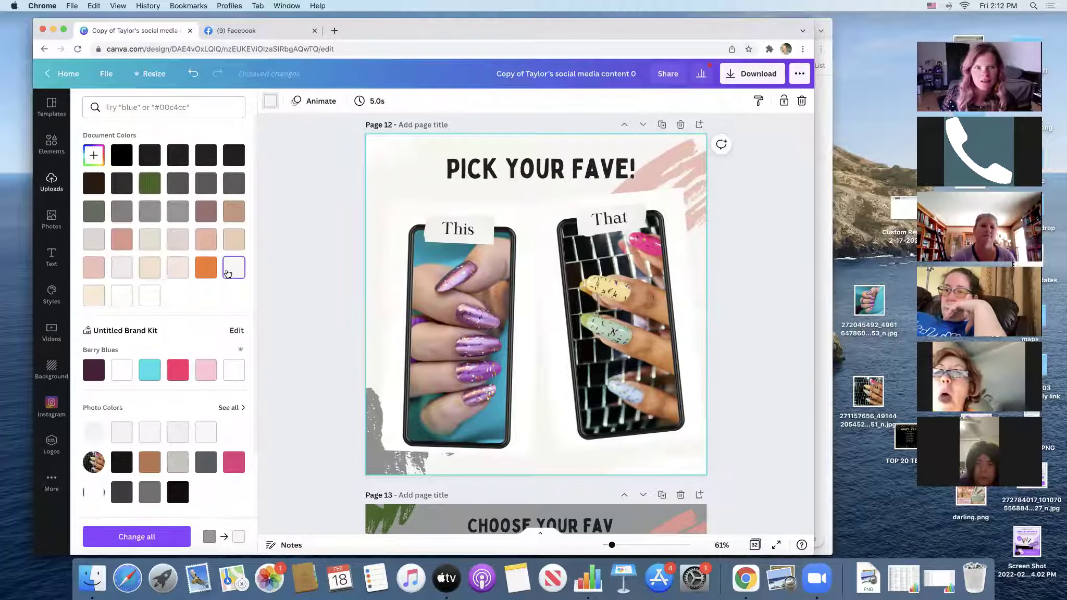
{"action": "left_click", "coordinate": [170, 373]}
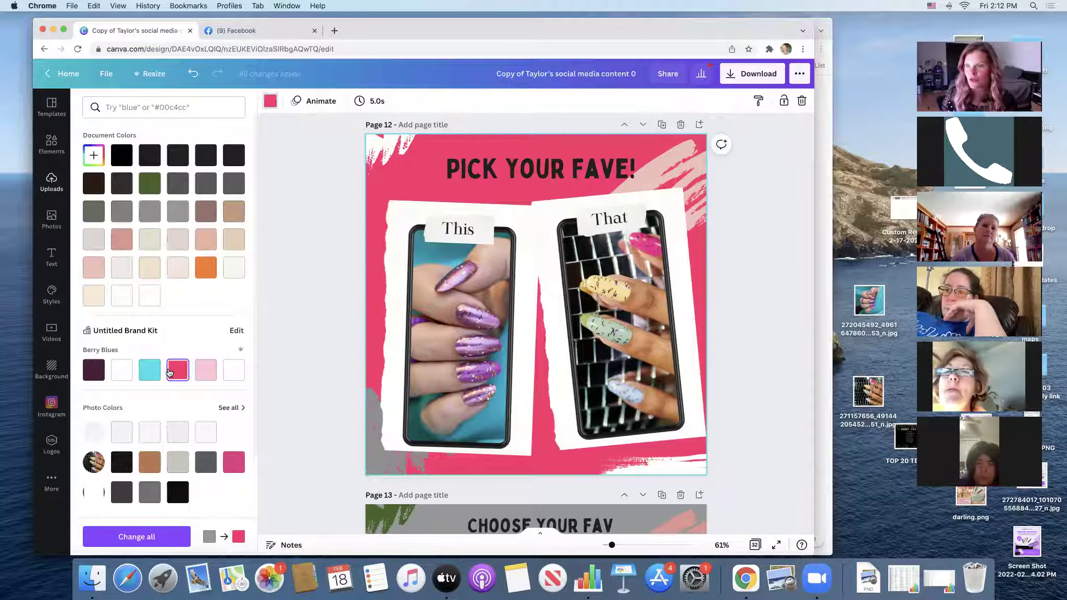
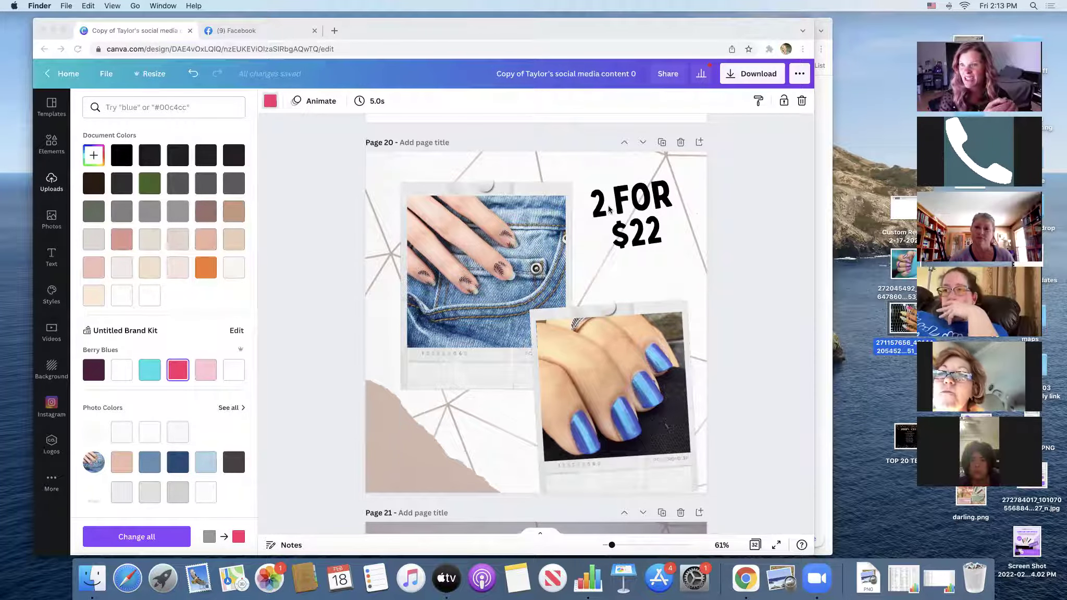
{"action": "scroll", "coordinate": [480, 254], "scroll_direction": "down", "scroll_amount": 1}
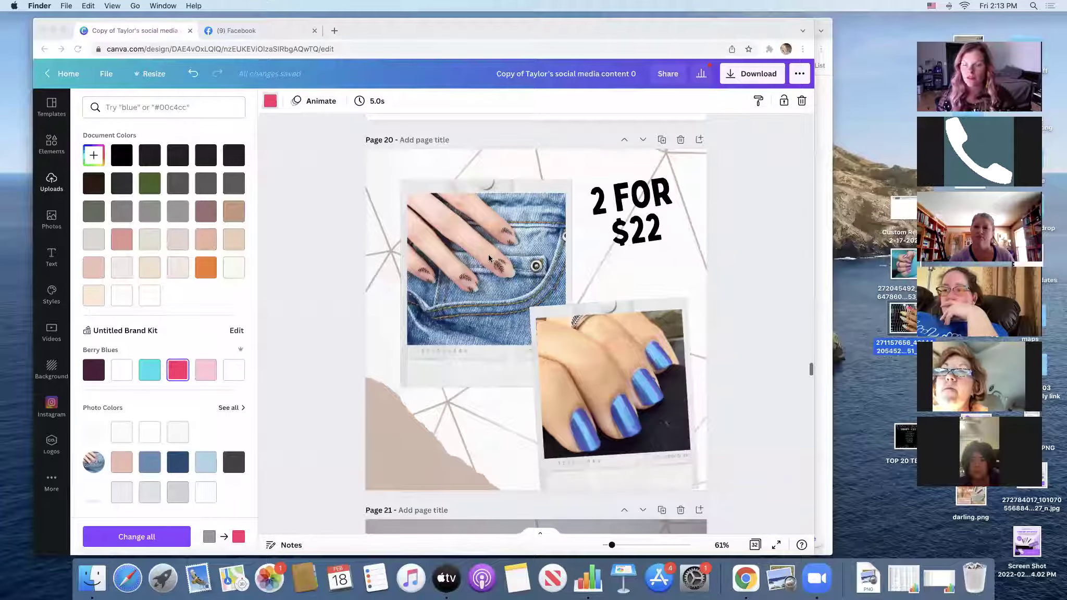
{"action": "left_click", "coordinate": [489, 254]}
{"action": "double_click", "coordinate": [489, 254]}
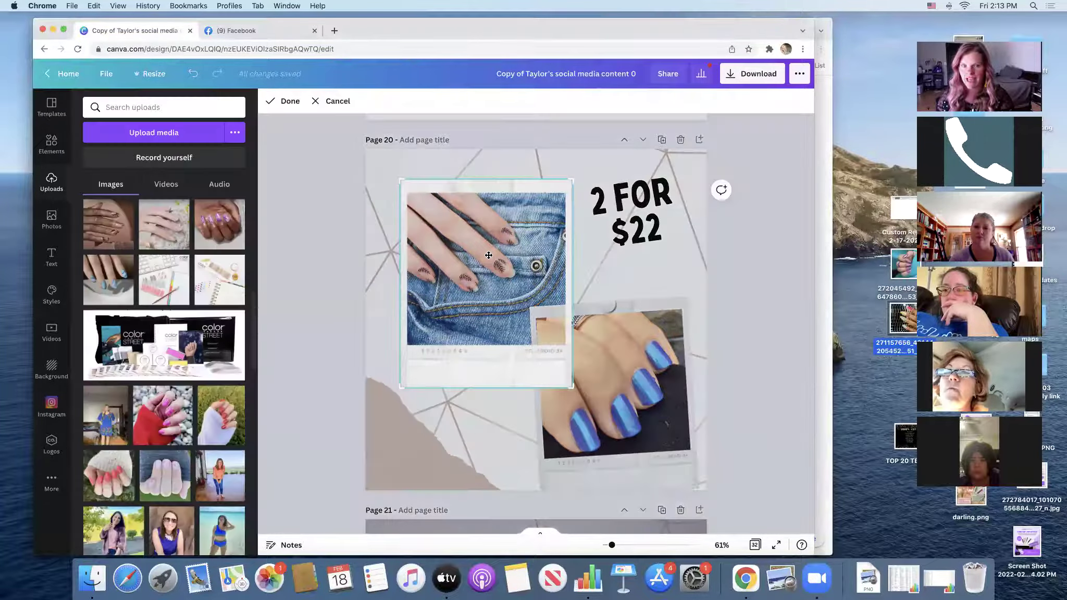
{"action": "left_click", "coordinate": [317, 281]}
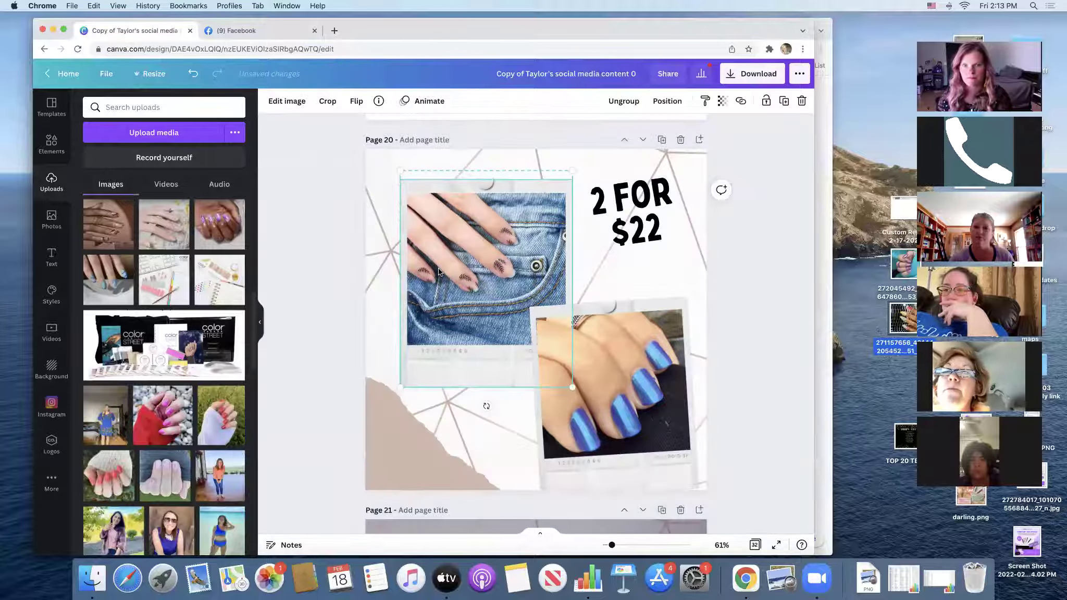
{"action": "left_click", "coordinate": [193, 73]}
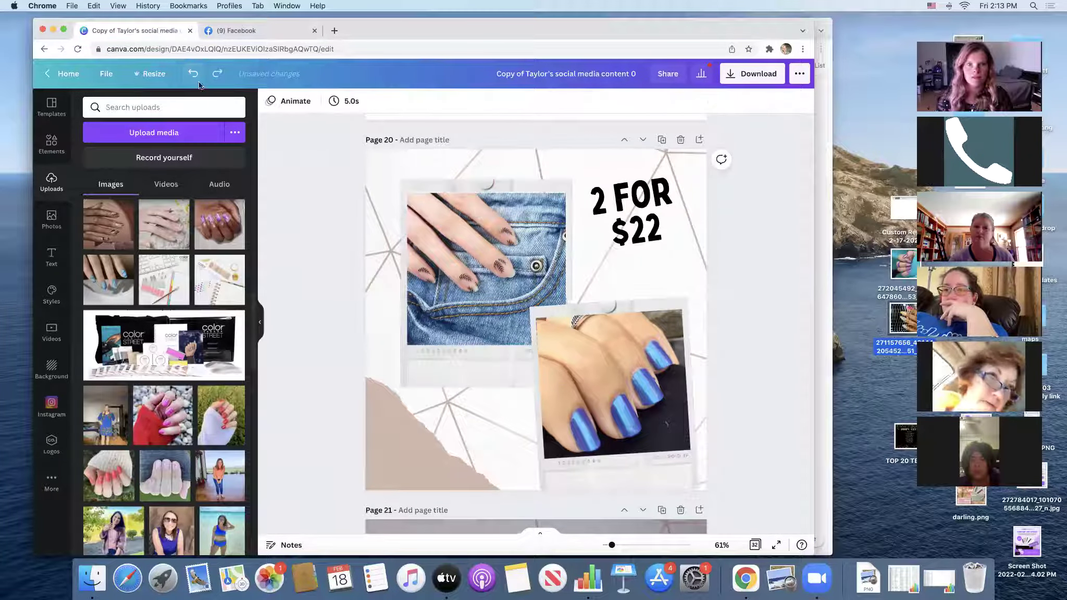
Look through the template designs from page 20 to page 24, checking which photos and text can be personalized
{"action": "scroll", "coordinate": [425, 297], "scroll_direction": "down", "scroll_amount": 5}
{"action": "scroll", "coordinate": [427, 295], "scroll_direction": "up", "scroll_amount": 8}
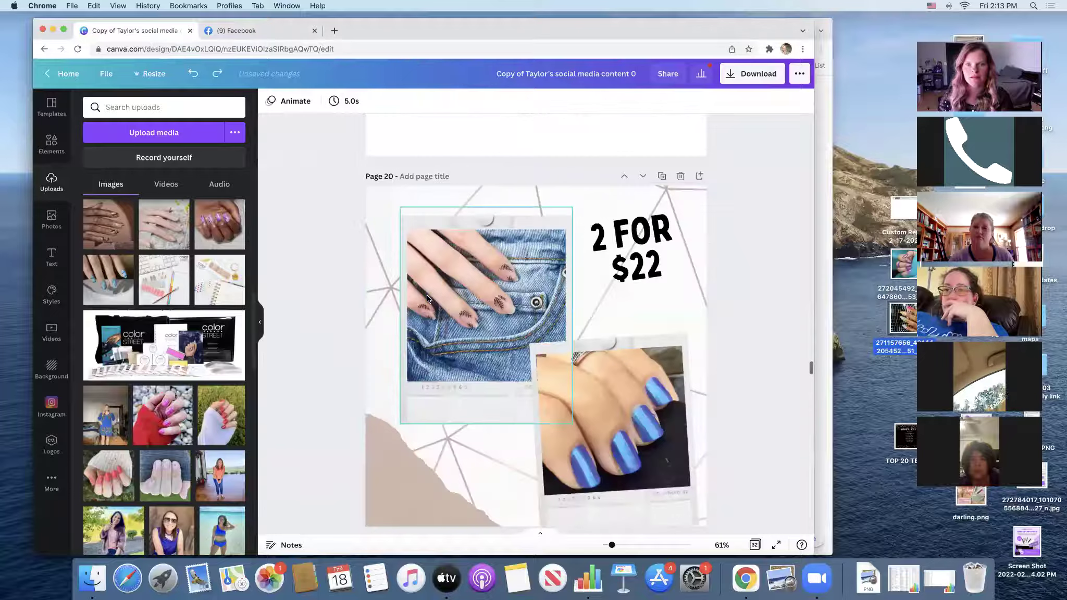
{"action": "scroll", "coordinate": [427, 295], "scroll_direction": "down", "scroll_amount": 6}
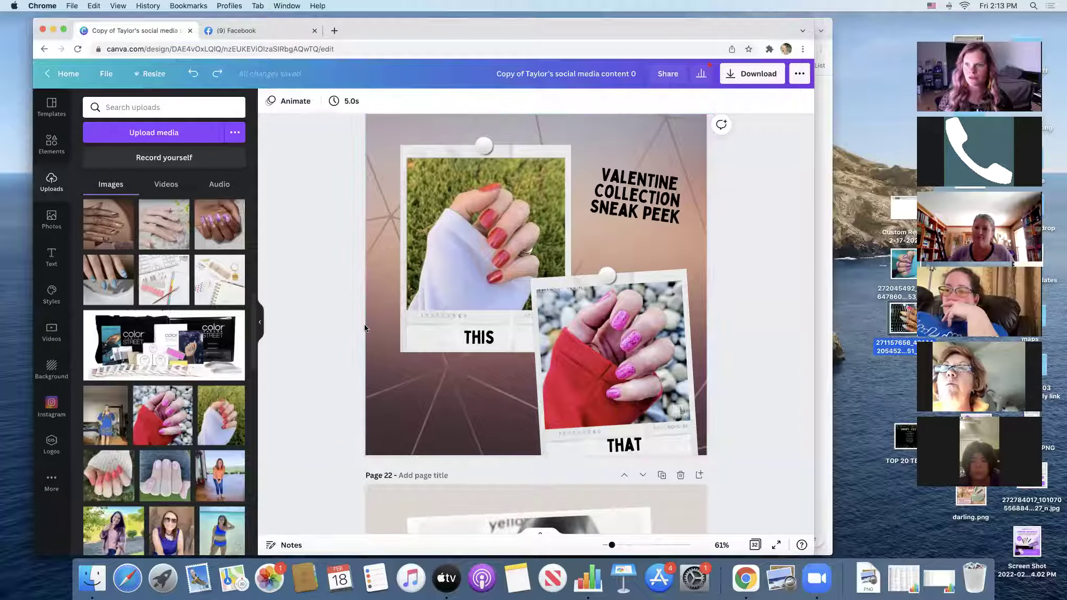
{"action": "scroll", "coordinate": [365, 327], "scroll_direction": "down", "scroll_amount": 5}
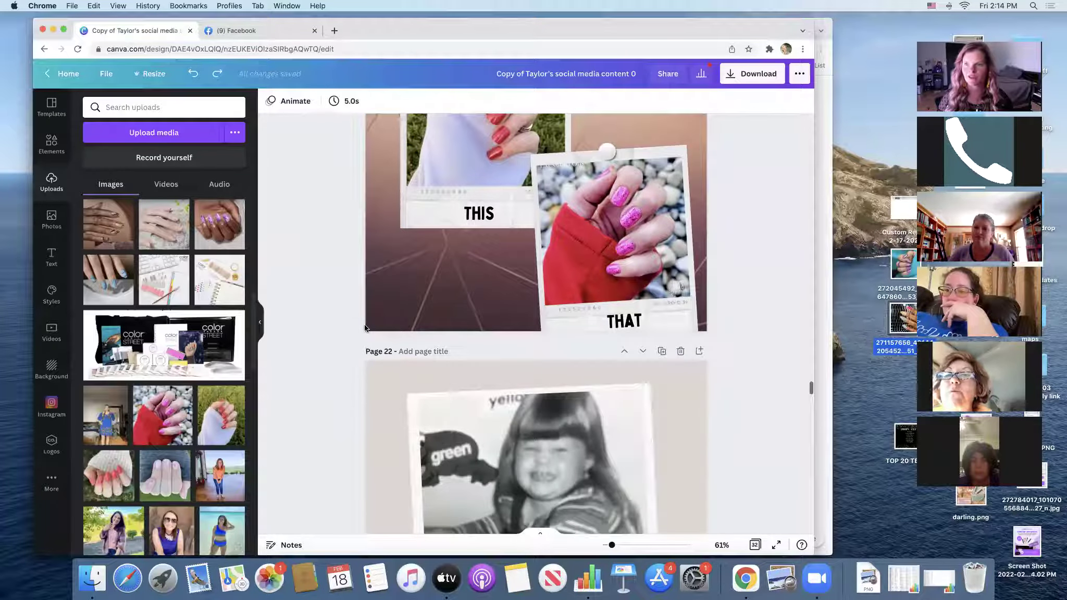
{"action": "scroll", "coordinate": [364, 327], "scroll_direction": "down", "scroll_amount": 5}
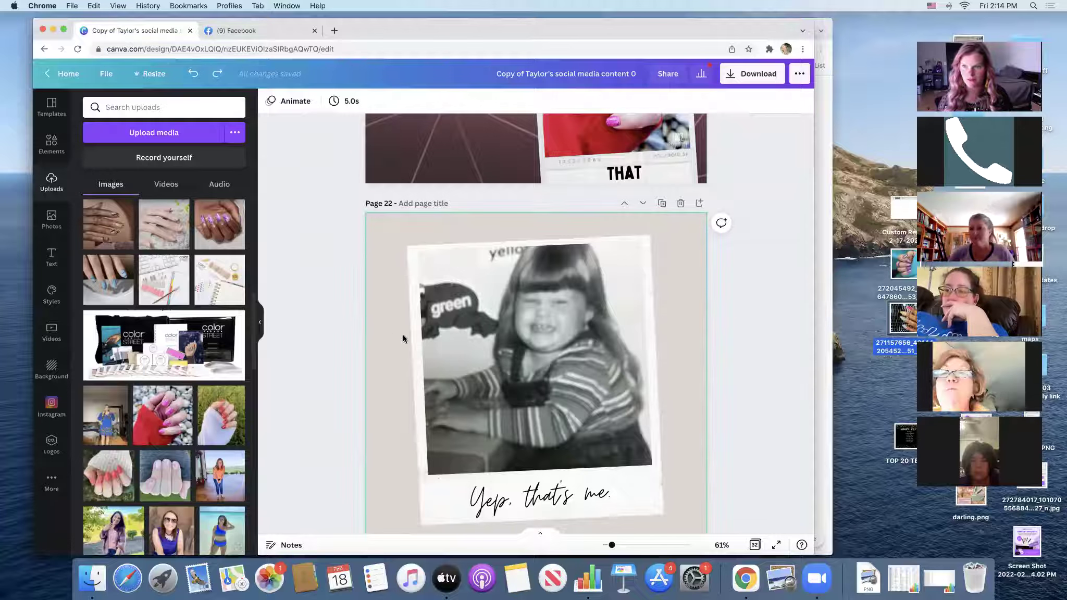
{"action": "scroll", "coordinate": [403, 335], "scroll_direction": "down", "scroll_amount": 6}
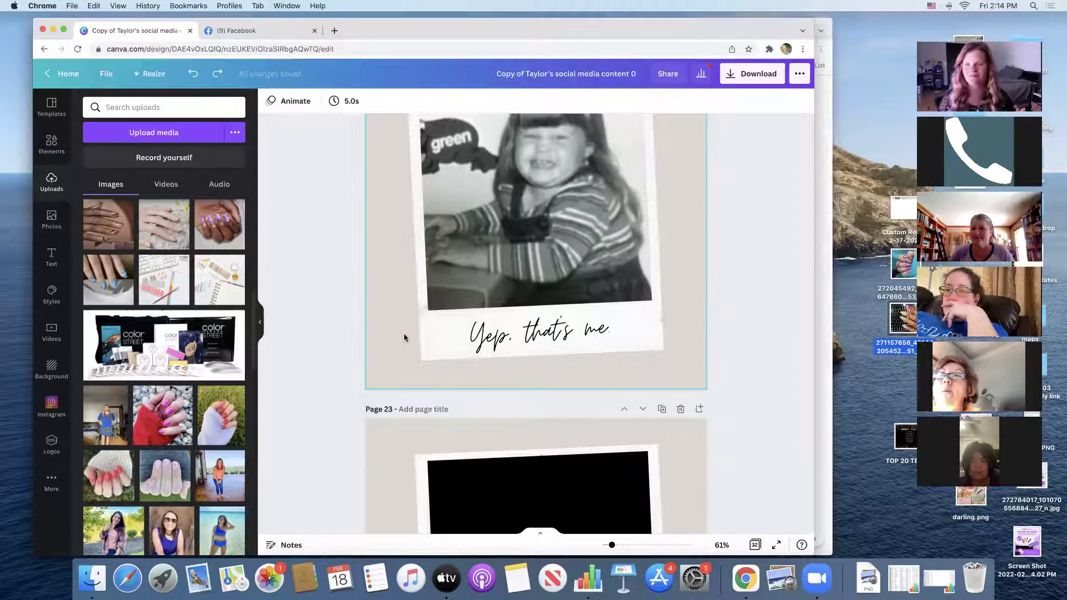
{"action": "scroll", "coordinate": [404, 338], "scroll_direction": "down", "scroll_amount": 2}
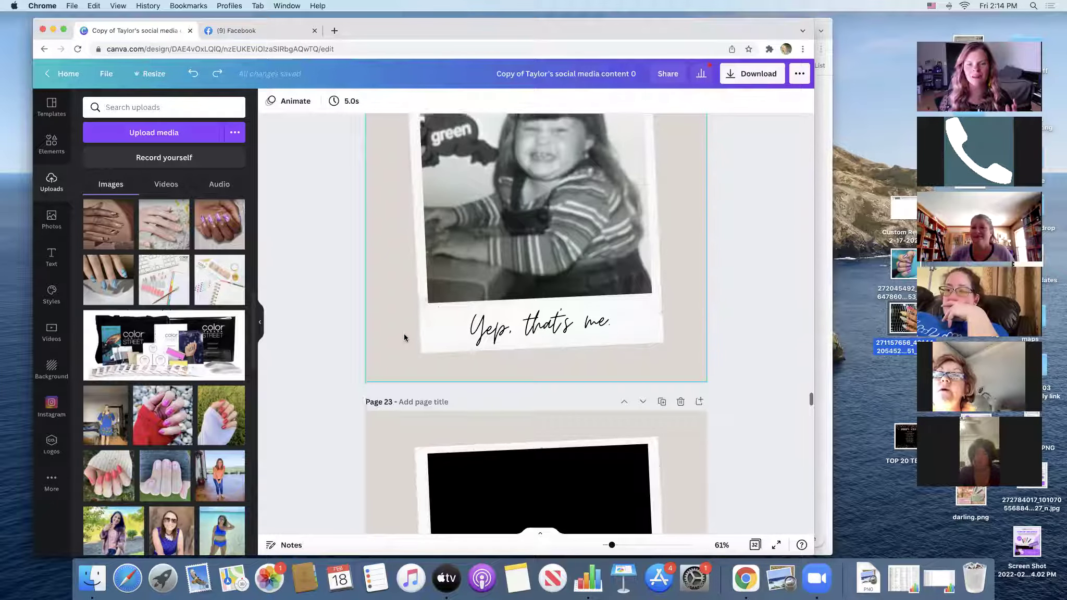
{"action": "scroll", "coordinate": [404, 338], "scroll_direction": "down", "scroll_amount": 5}
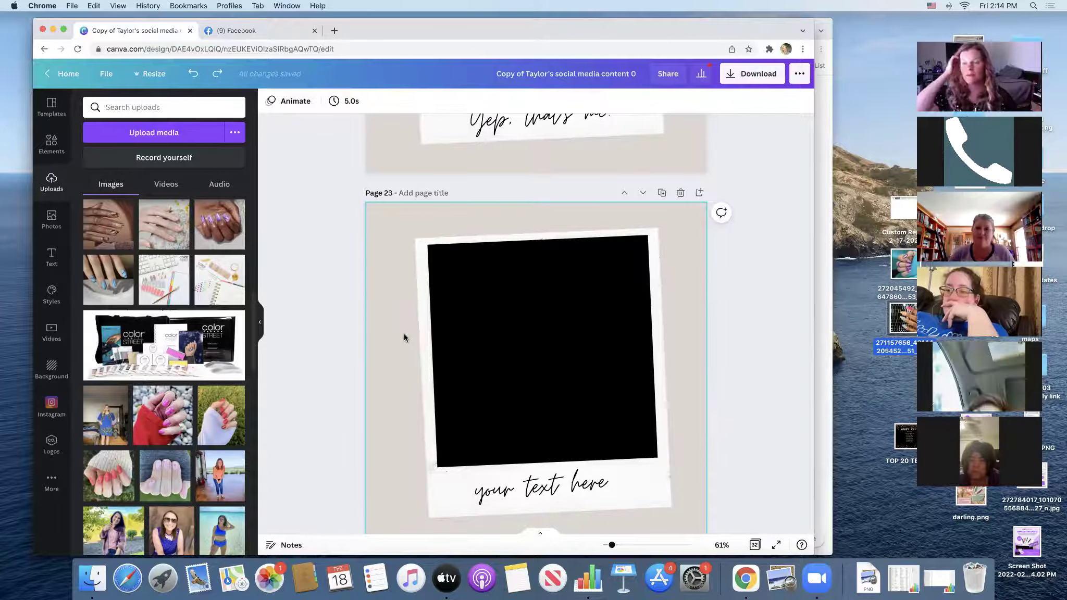
{"action": "scroll", "coordinate": [395, 339], "scroll_direction": "down", "scroll_amount": 6}
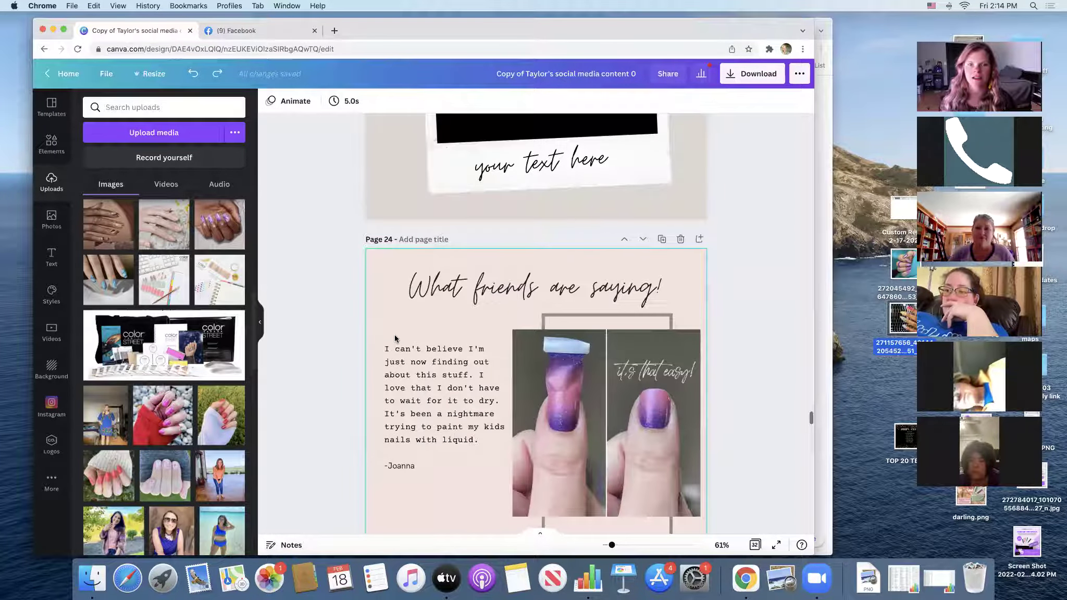
Replace the nail photo in page 24's "What friends are saying!" frame with the uploaded photo of a woman holding a bottle
{"action": "scroll", "coordinate": [395, 336], "scroll_direction": "down", "scroll_amount": 4}
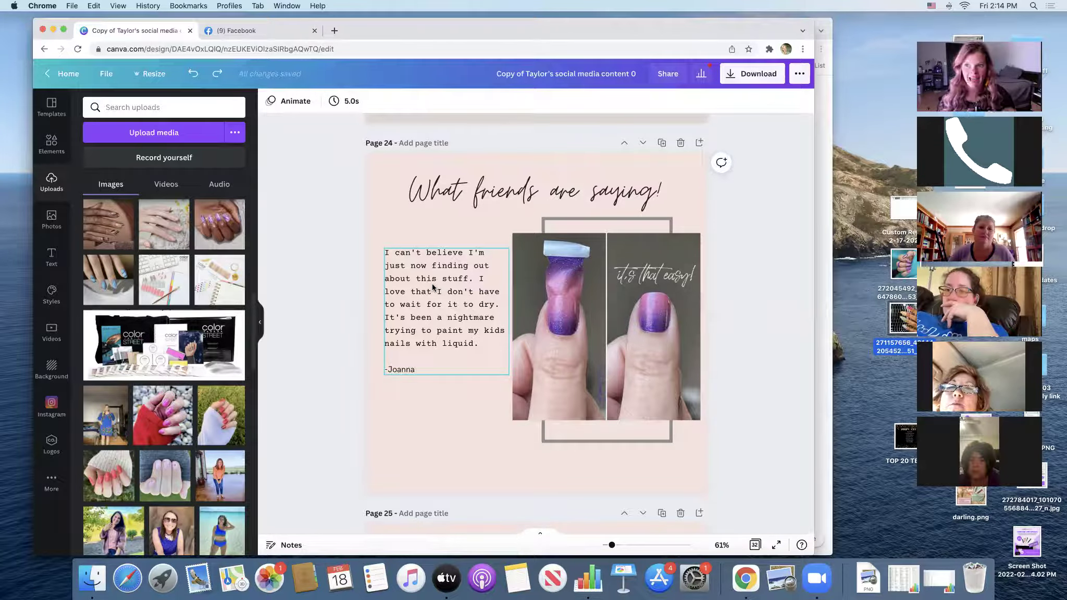
{"action": "left_click", "coordinate": [594, 290]}
{"action": "key", "text": "Delete"}
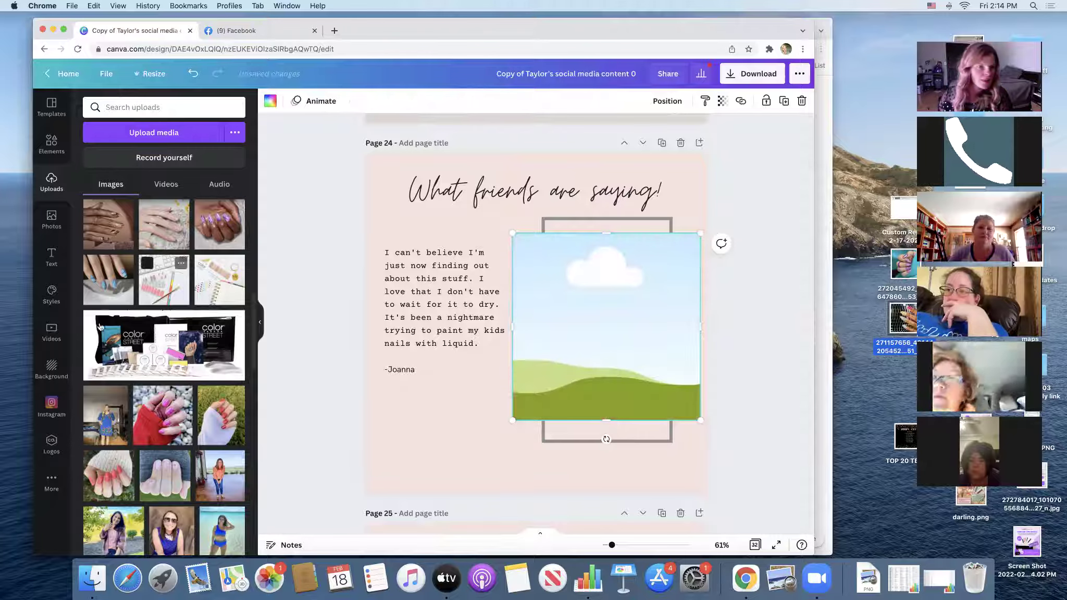
{"action": "scroll", "coordinate": [161, 299], "scroll_direction": "up", "scroll_amount": 10}
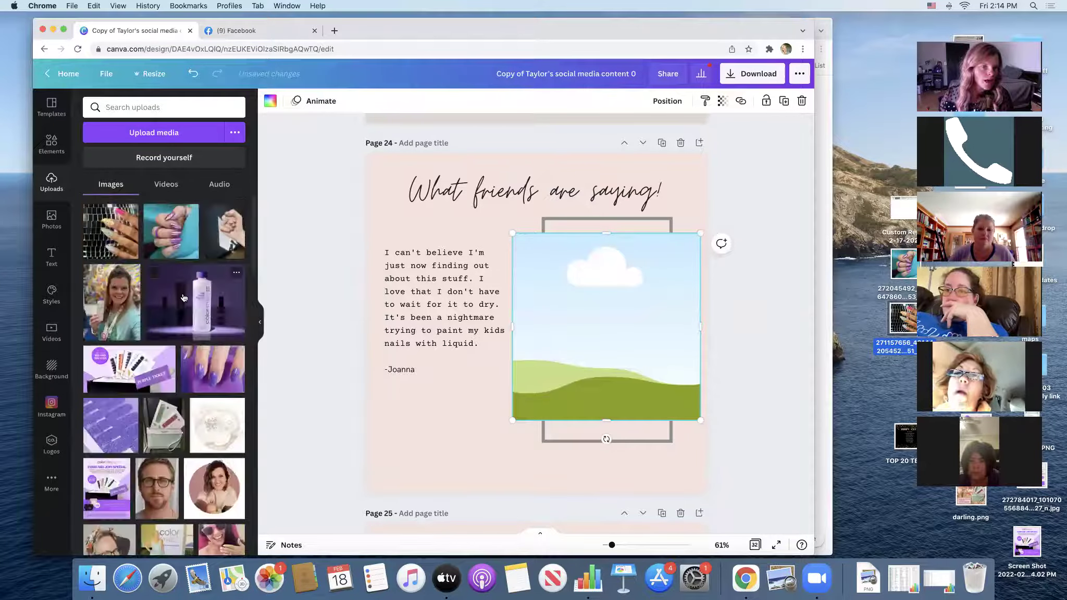
{"action": "left_click_drag", "start_coordinate": [110, 303], "coordinate": [544, 272]}
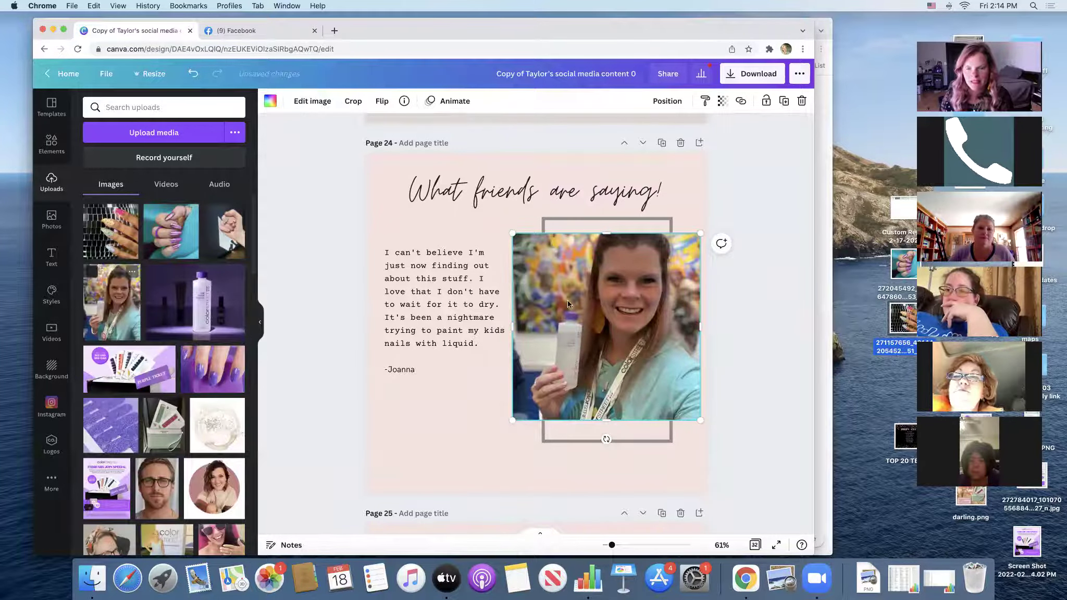
Replace the testimonial paragraph on page 24 with the placeholder text "Ifajsdhfuewhfkdsjnsfhajn"
{"action": "left_click_drag", "start_coordinate": [478, 343], "coordinate": [384, 254]}
{"action": "type", "text": "ffajsdhfuewhfkdsjnsfhajn"}
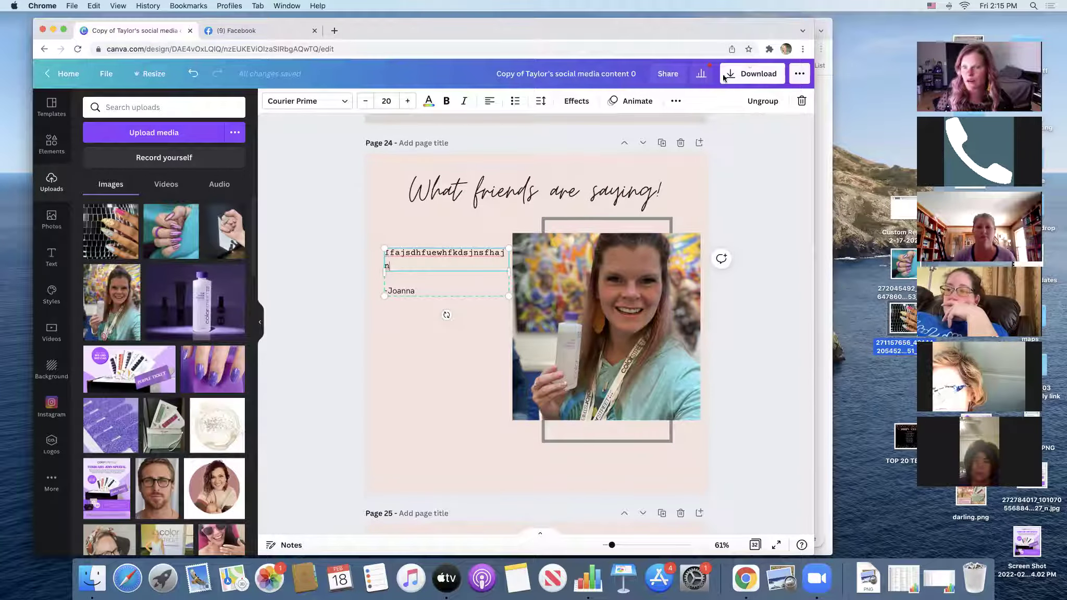
Open the design's PNG download settings, look through the pages offered for export and deselect all pages
{"action": "left_click", "coordinate": [767, 72]}
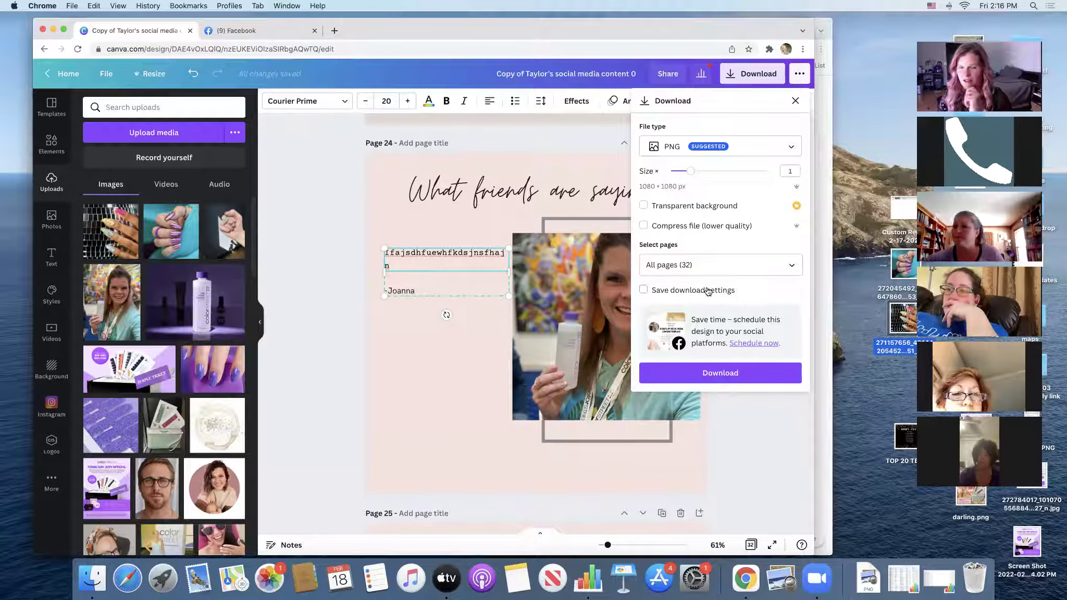
{"action": "left_click", "coordinate": [708, 265]}
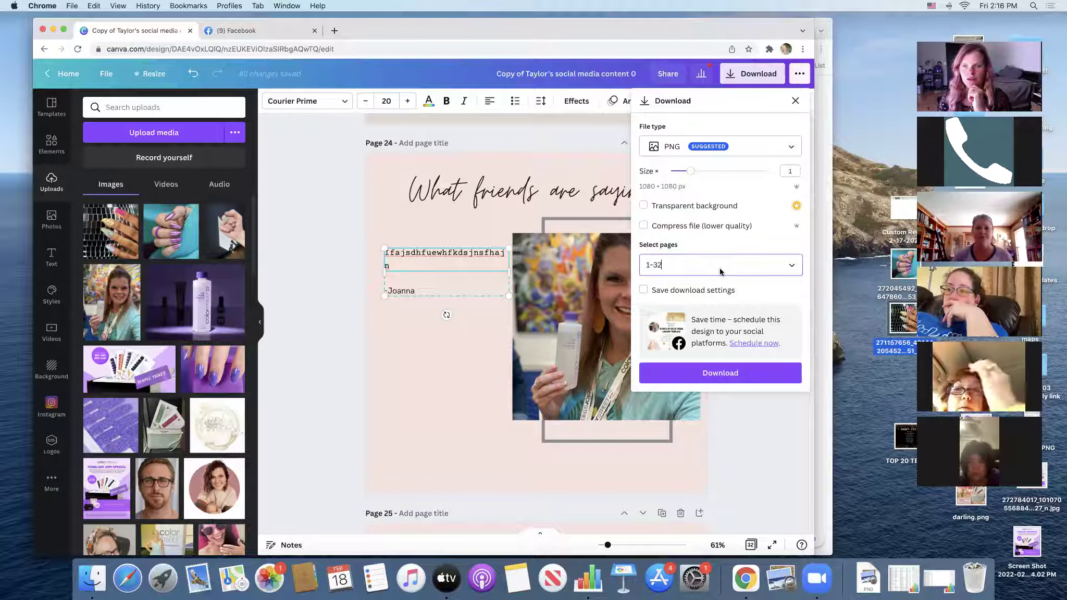
{"action": "left_click", "coordinate": [720, 271]}
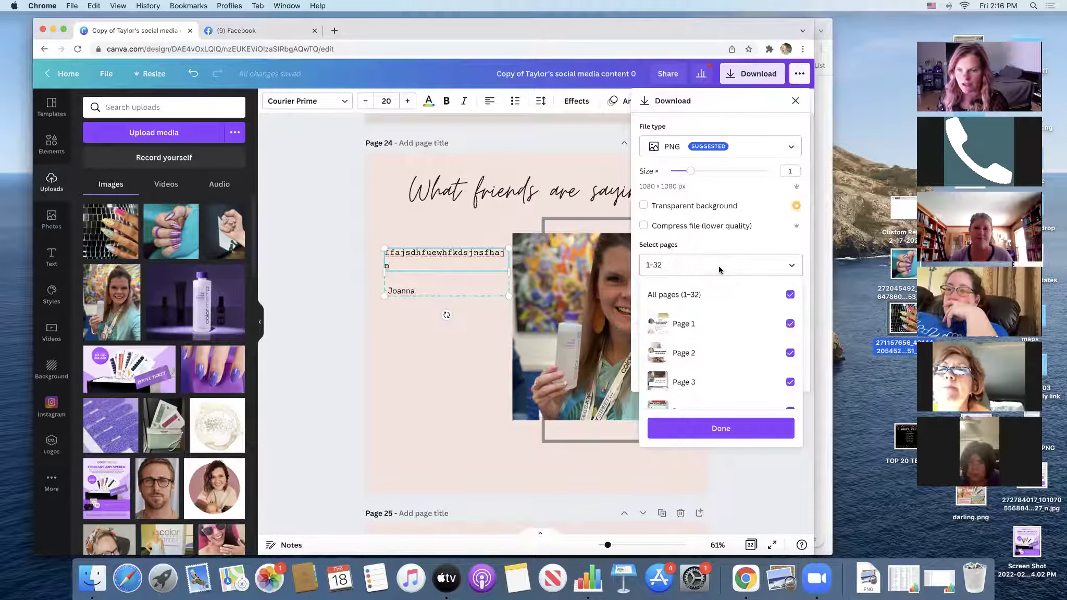
{"action": "scroll", "coordinate": [720, 306], "scroll_direction": "down", "scroll_amount": 4}
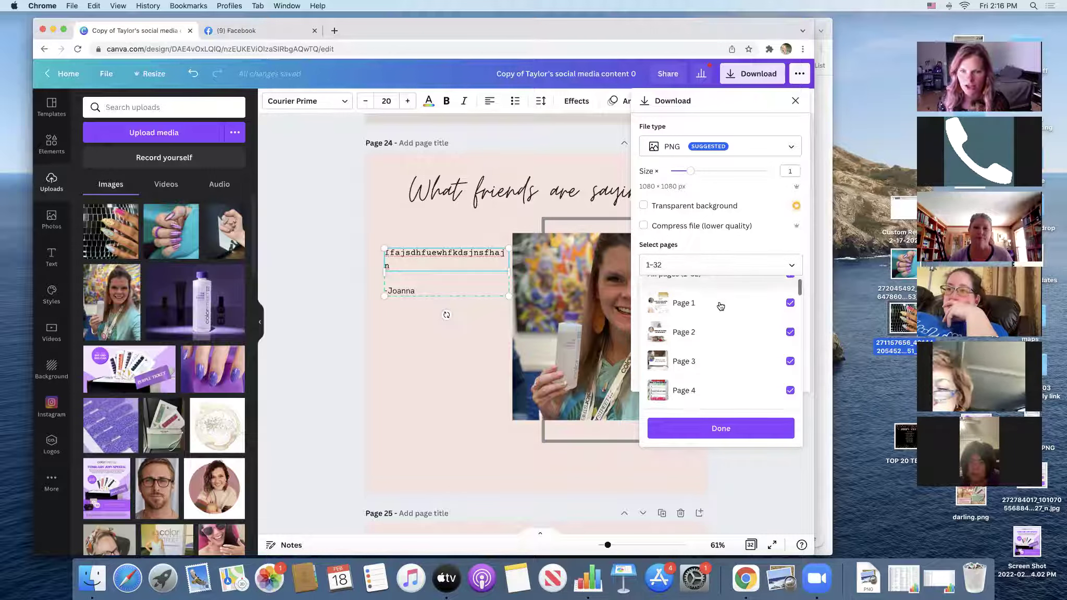
{"action": "scroll", "coordinate": [721, 306], "scroll_direction": "down", "scroll_amount": 5}
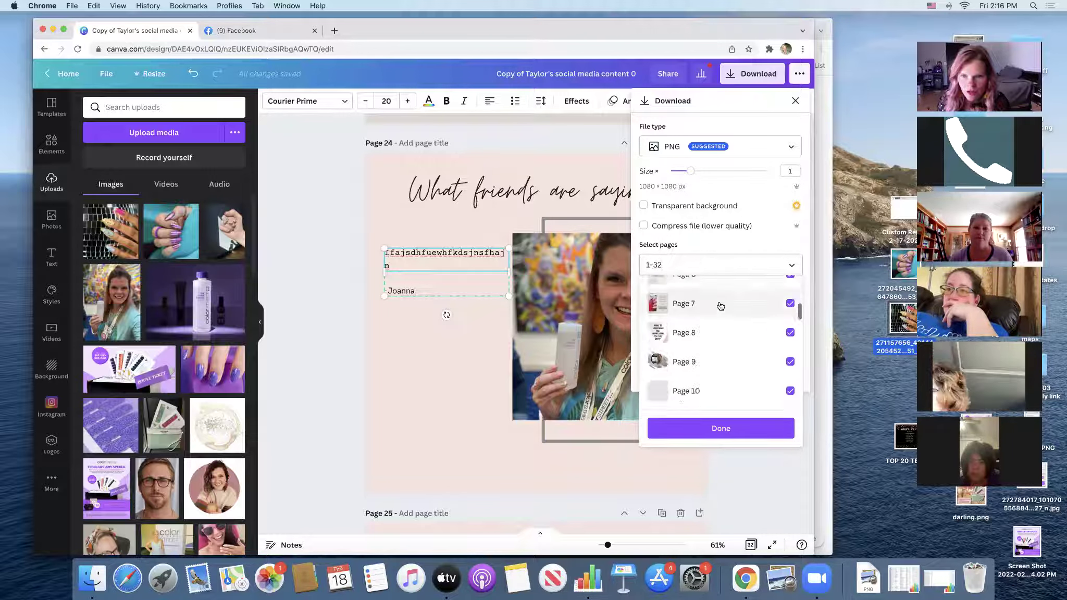
{"action": "scroll", "coordinate": [719, 311], "scroll_direction": "down", "scroll_amount": 3}
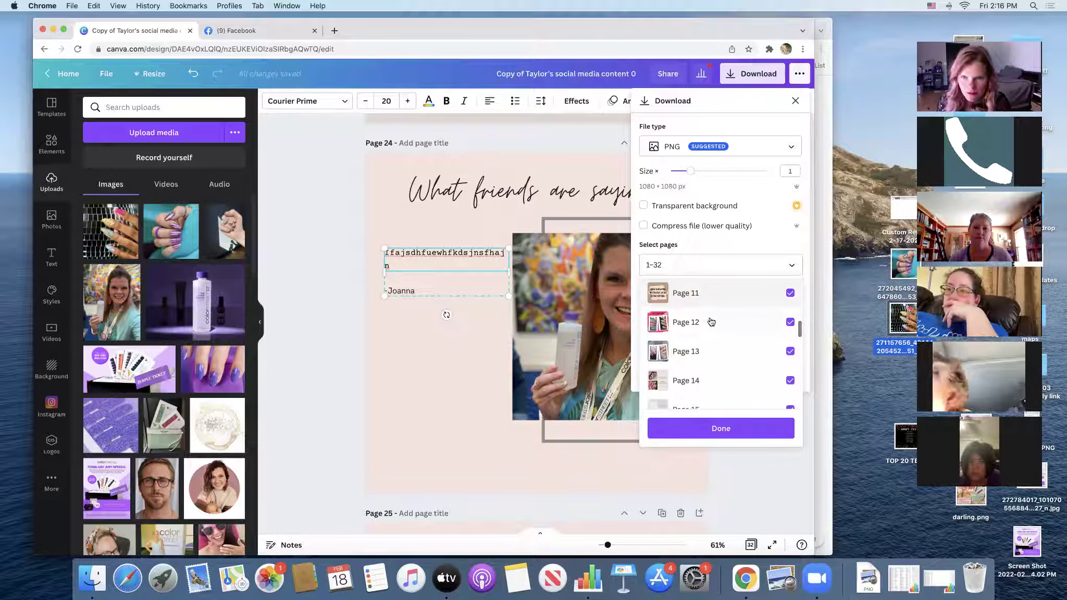
{"action": "scroll", "coordinate": [707, 318], "scroll_direction": "up", "scroll_amount": 10}
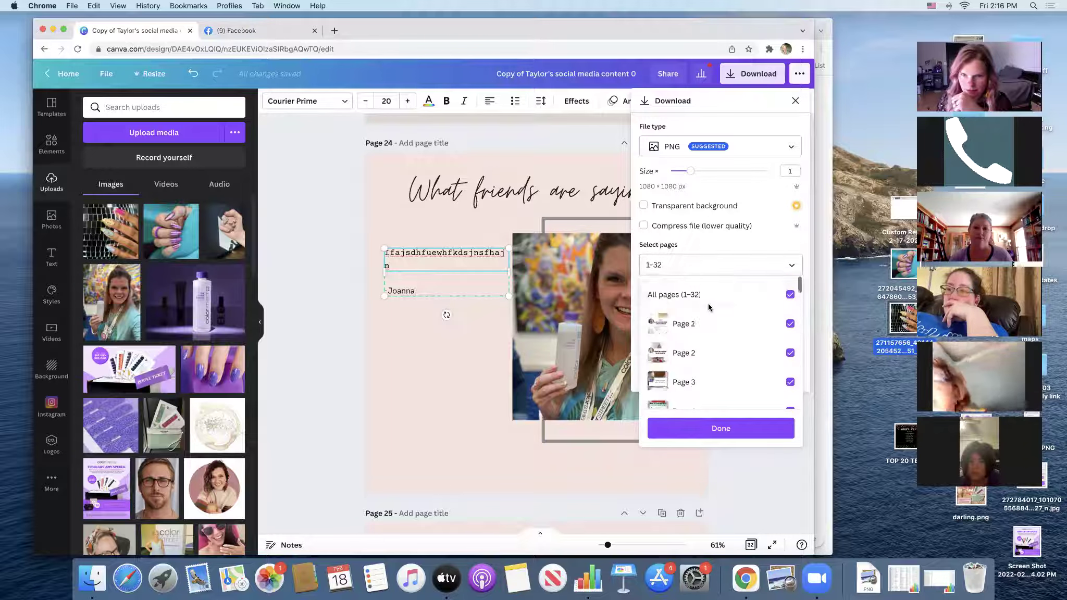
{"action": "left_click", "coordinate": [707, 304]}
Download only page 12 as a PNG and place the downloaded file on the desktop
{"action": "scroll", "coordinate": [719, 318], "scroll_direction": "down", "scroll_amount": 3}
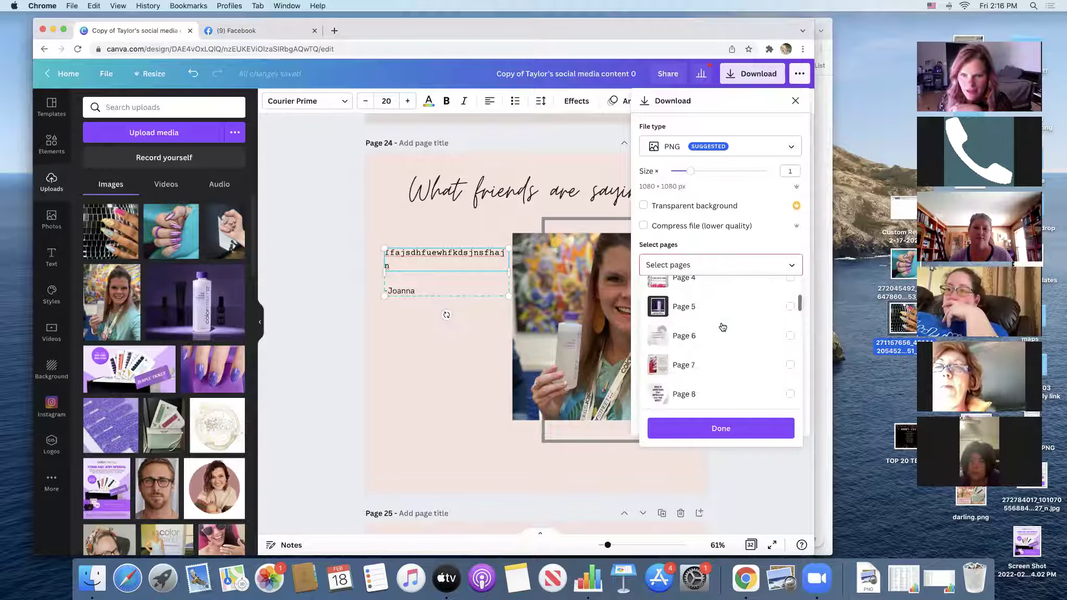
{"action": "scroll", "coordinate": [723, 327], "scroll_direction": "down", "scroll_amount": 2}
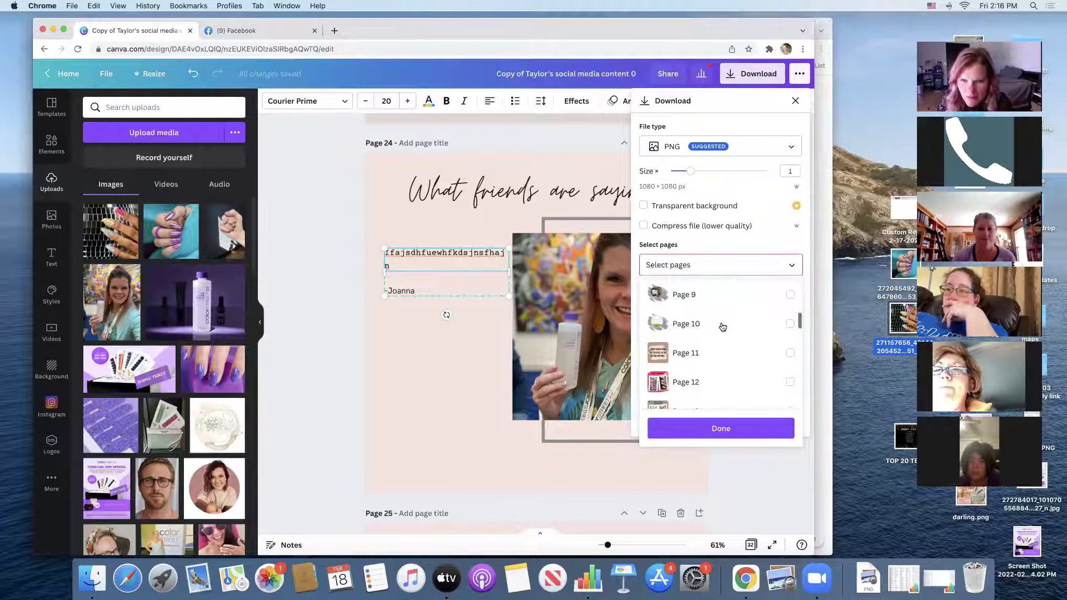
{"action": "scroll", "coordinate": [722, 326], "scroll_direction": "down", "scroll_amount": 2}
{"action": "left_click", "coordinate": [722, 327]}
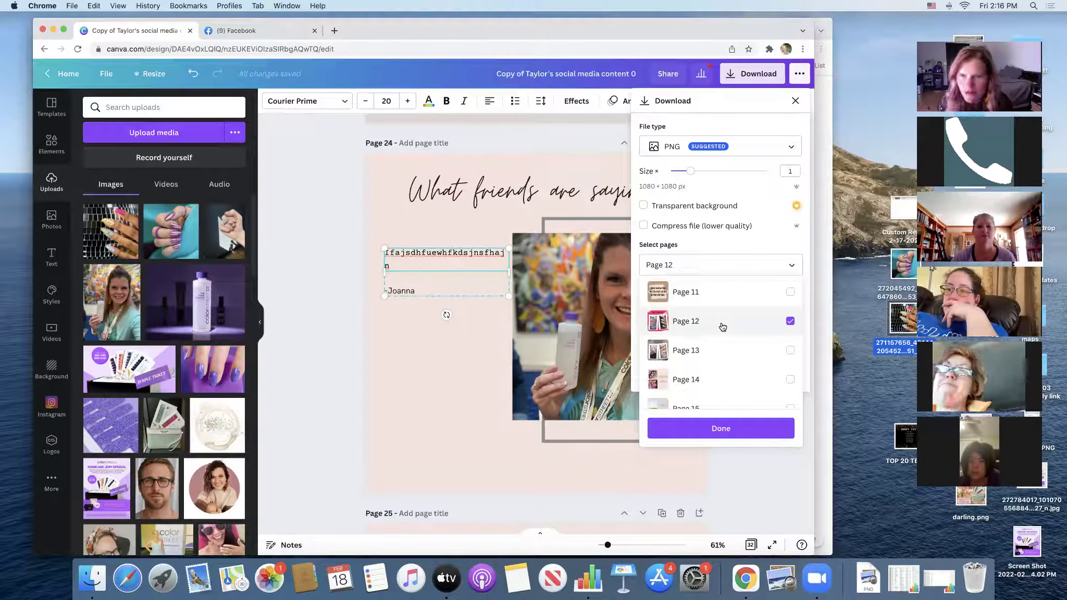
{"action": "left_click", "coordinate": [739, 426]}
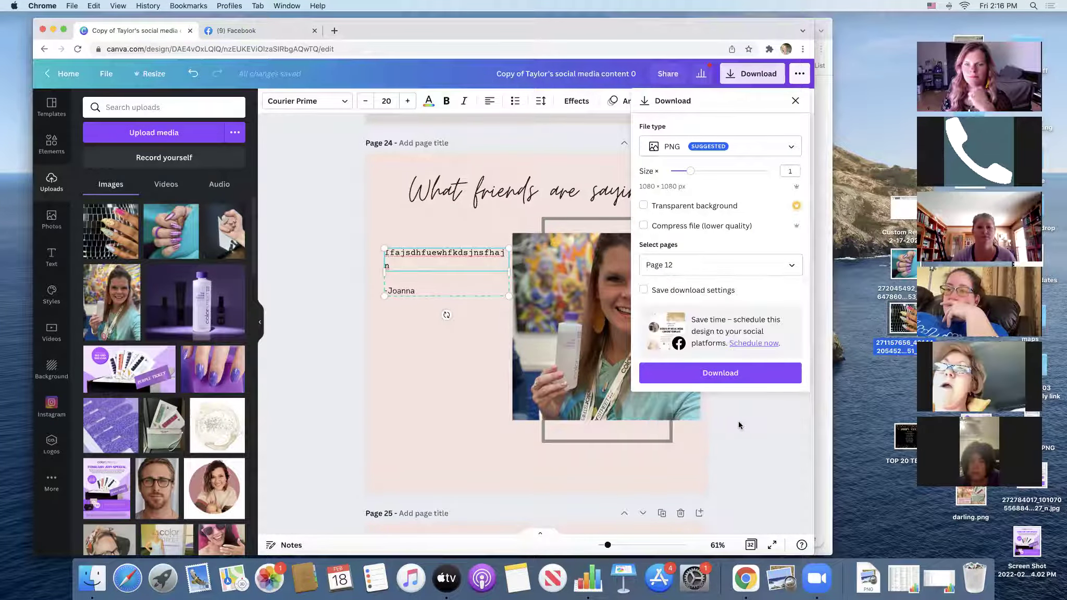
{"action": "left_click", "coordinate": [753, 374]}
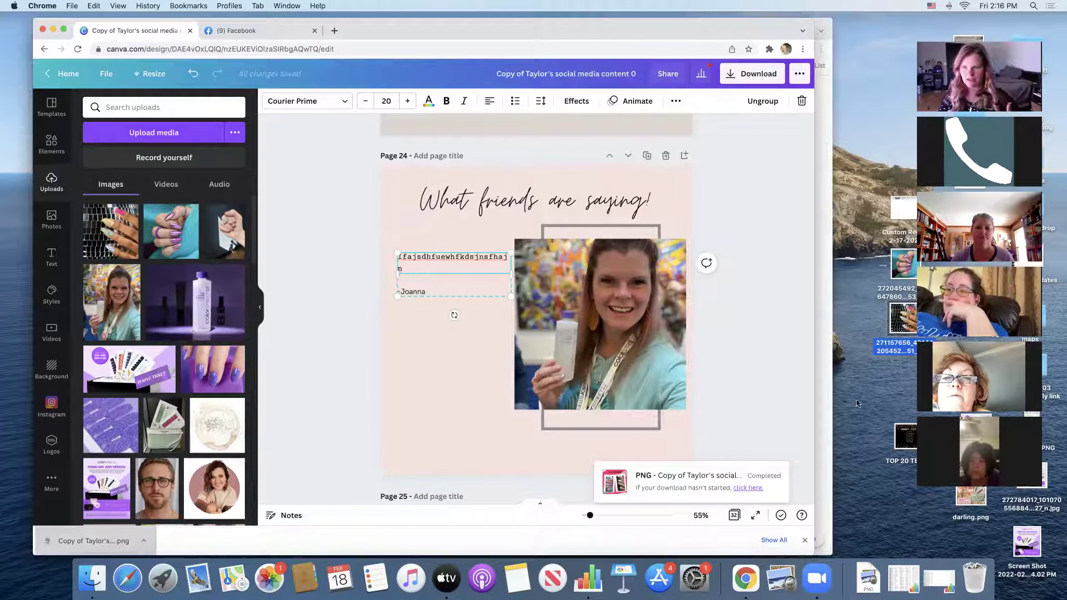
{"action": "left_click_drag", "start_coordinate": [870, 398], "coordinate": [873, 390]}
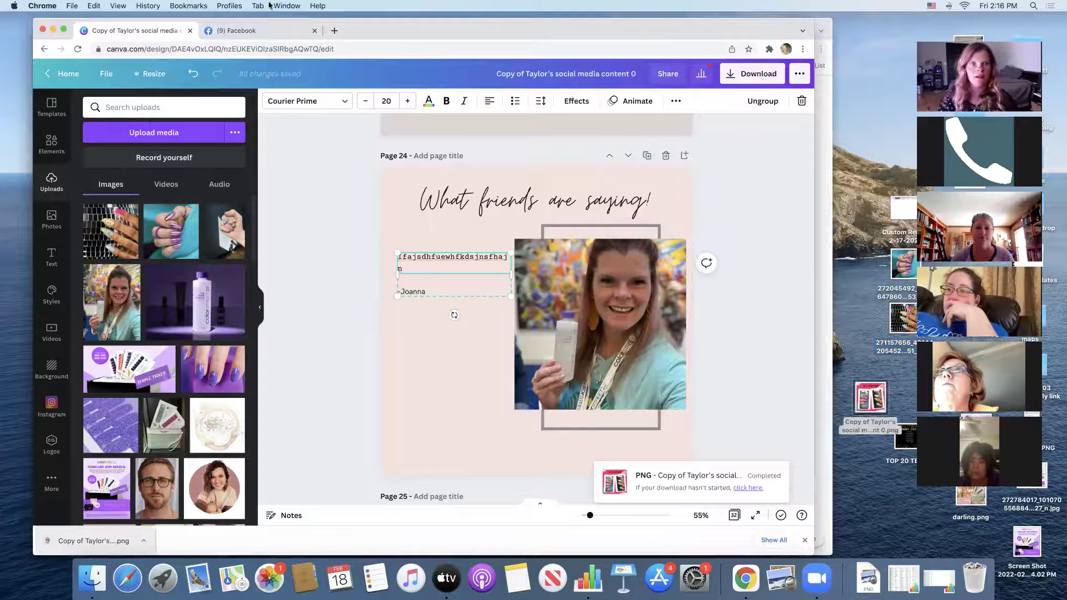
Switch to Facebook, close the enlarged nail photo and search for "nailin" to open the Nailin It group
{"action": "left_click", "coordinate": [244, 30]}
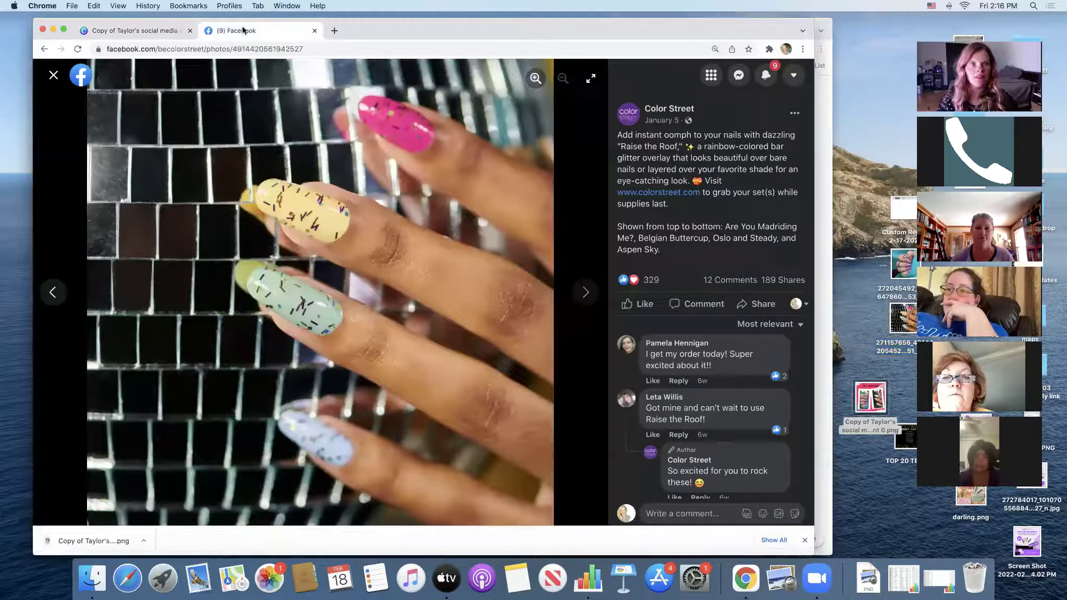
{"action": "left_click", "coordinate": [52, 79]}
{"action": "left_click", "coordinate": [96, 74]}
{"action": "type", "text": "nailin"}
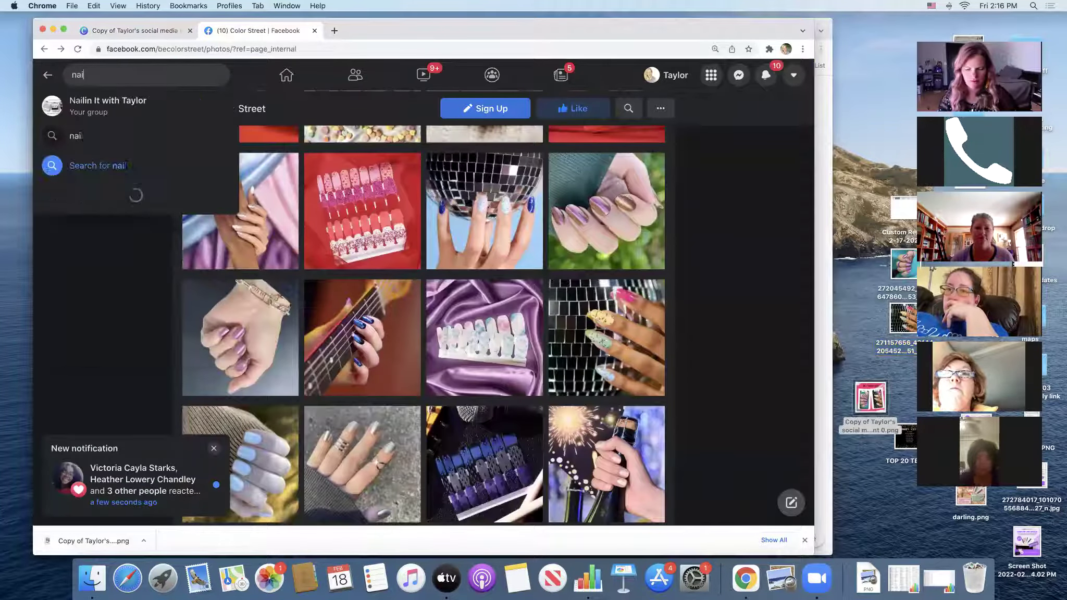
{"action": "left_click", "coordinate": [138, 102]}
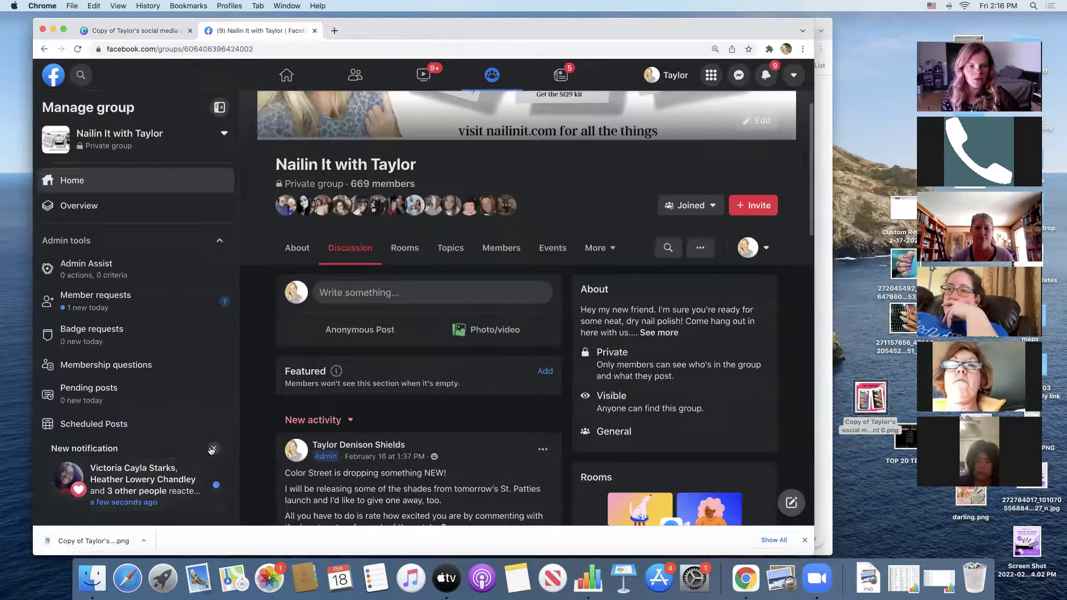
Start a new post in the group and attach the downloaded page 12 image from the desktop
{"action": "left_click", "coordinate": [374, 293]}
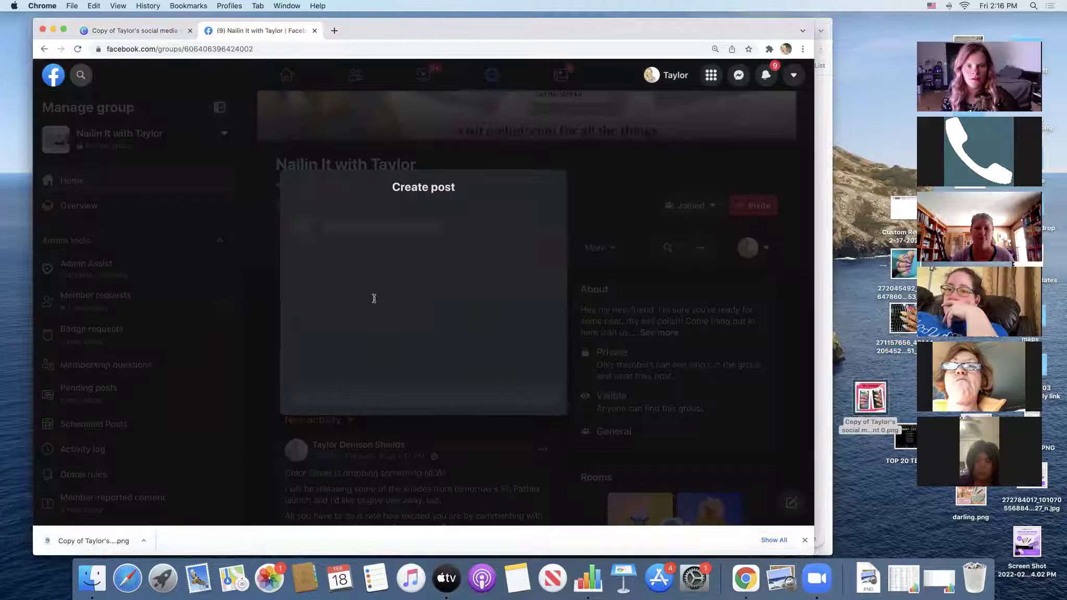
{"action": "left_click_drag", "start_coordinate": [862, 393], "coordinate": [468, 285]}
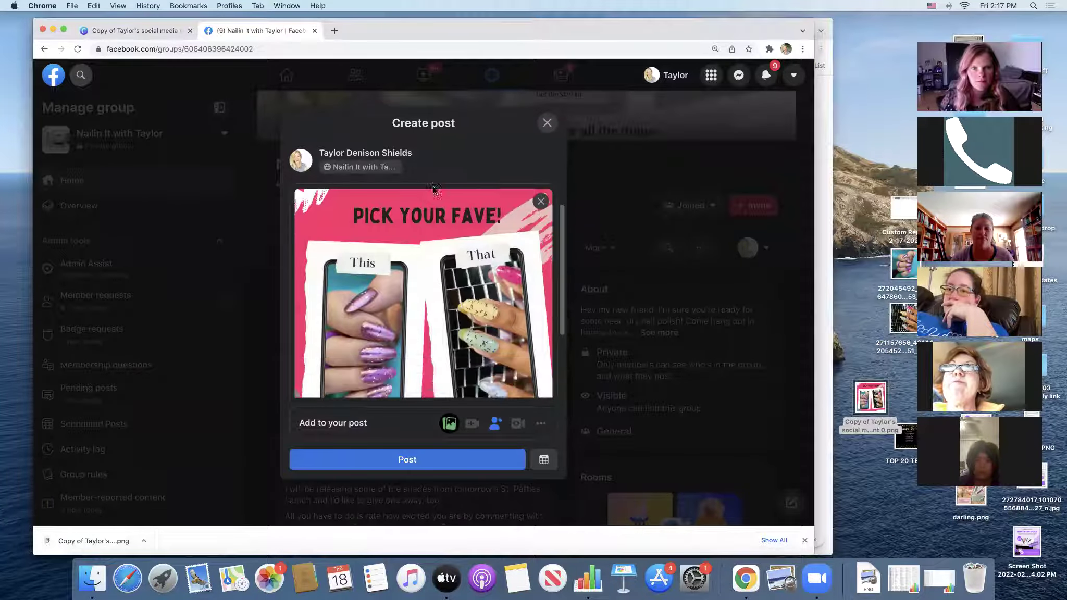
Caption the post "Feeling super festive today and I love this glitter! Which one do you like most?" on two lines and publish it
{"action": "left_click", "coordinate": [420, 187]}
{"action": "type", "text": "Fee"}
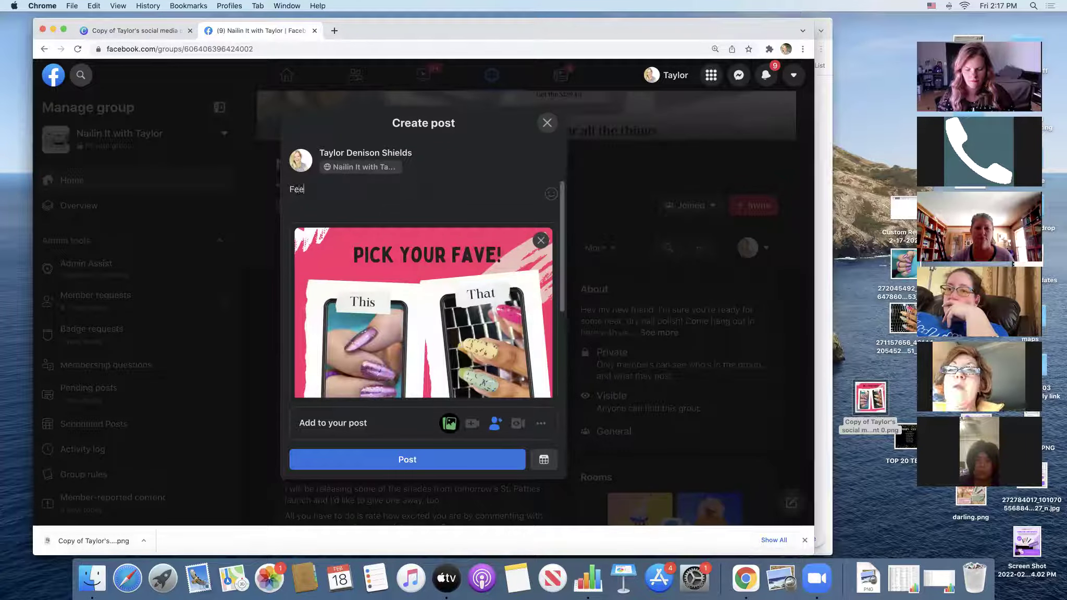
{"action": "type", "text": "ling super festi"}
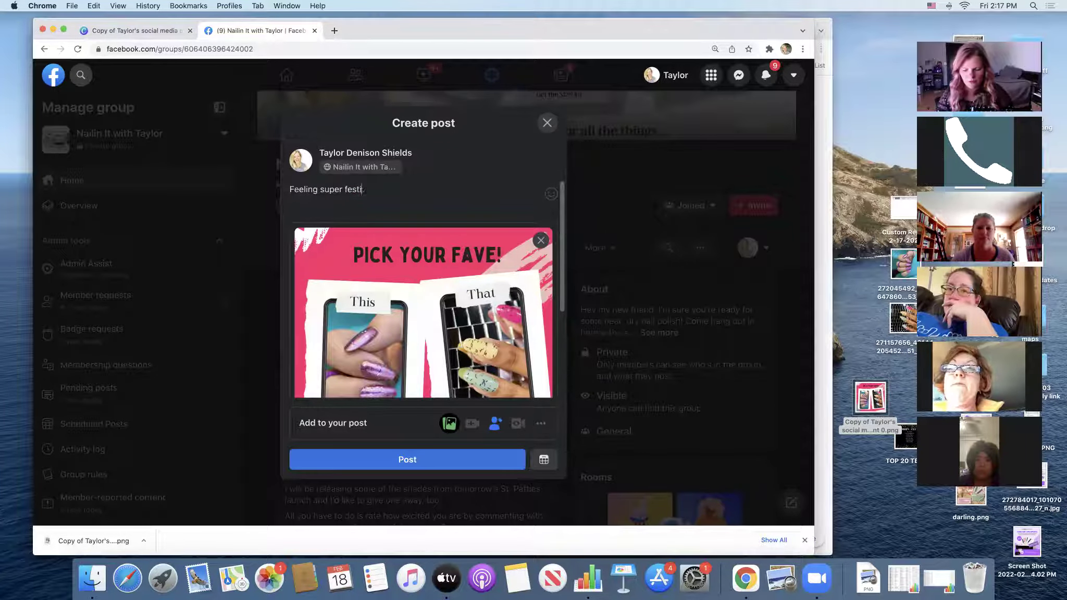
{"action": "type", "text": "ve today and I love thi"}
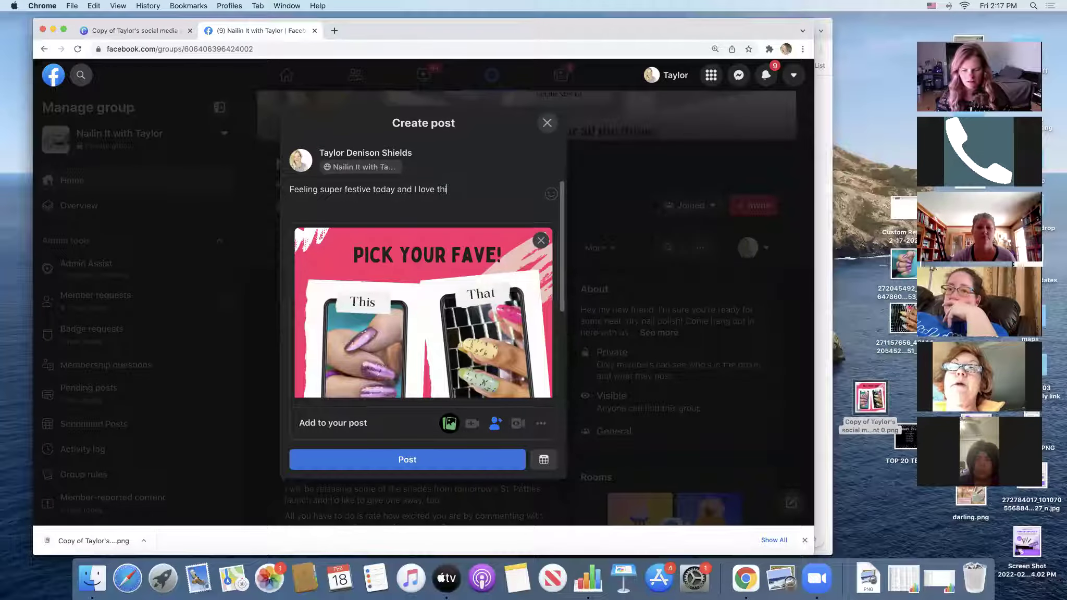
{"action": "type", "text": "s glitter! Which o"}
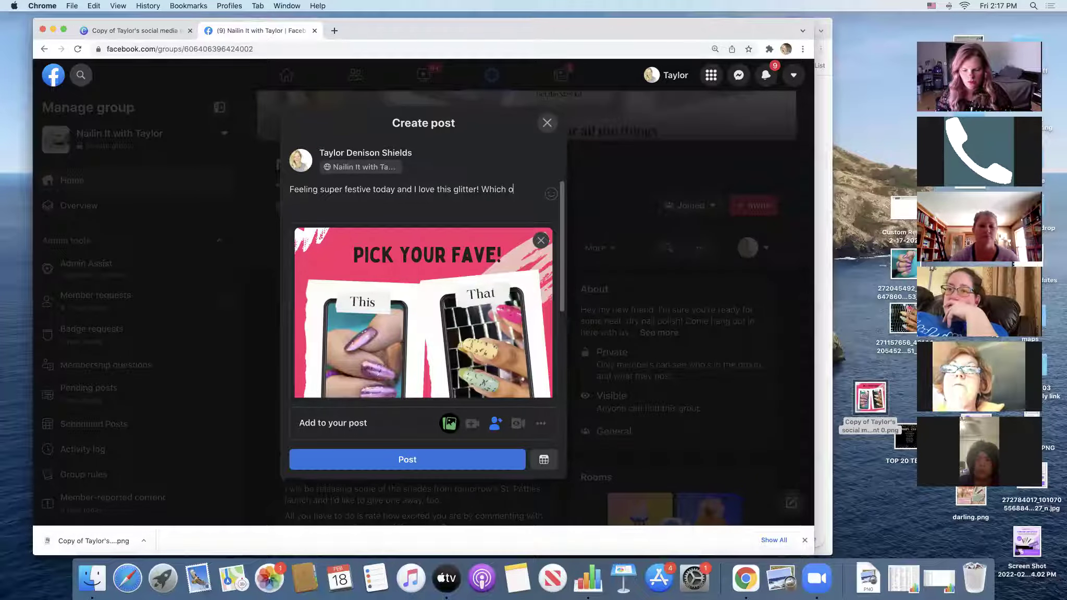
{"action": "type", "text": "ne do you lik"}
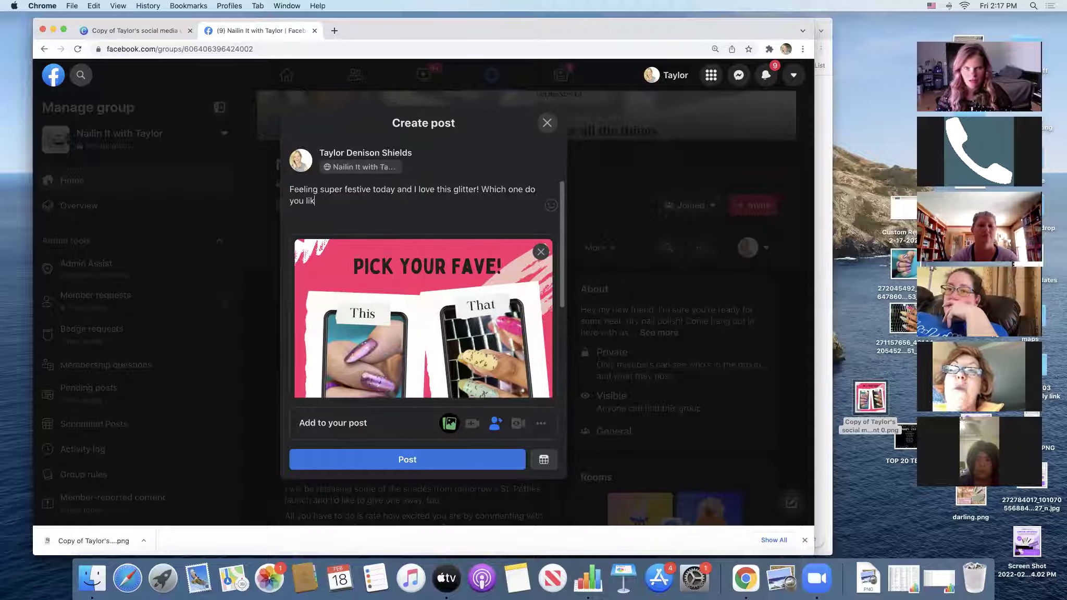
{"action": "type", "text": "e most?"}
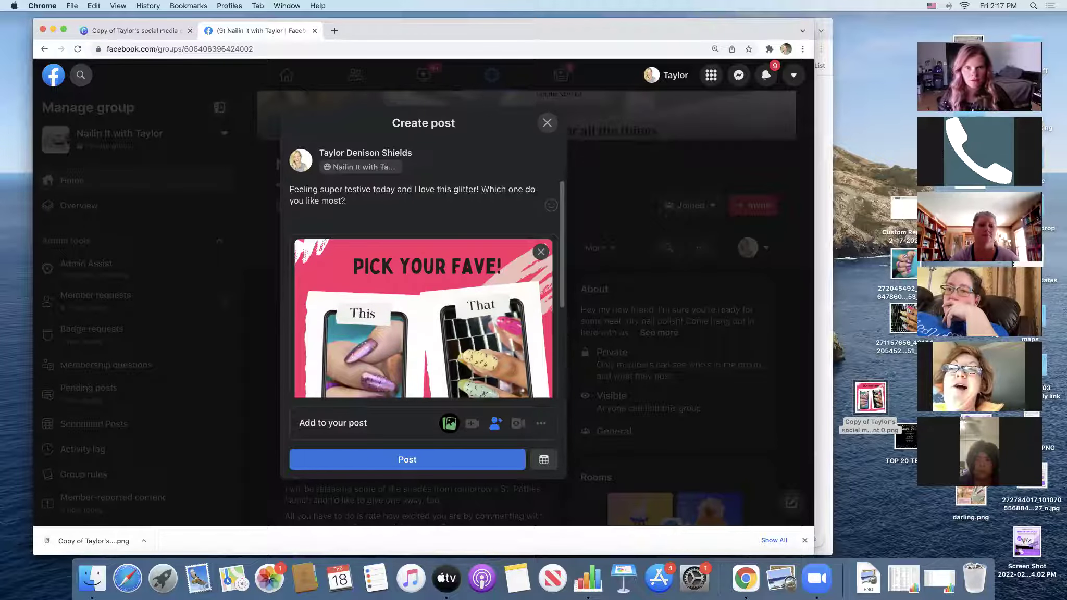
{"action": "left_click", "coordinate": [482, 190]}
{"action": "key", "text": "Return"}
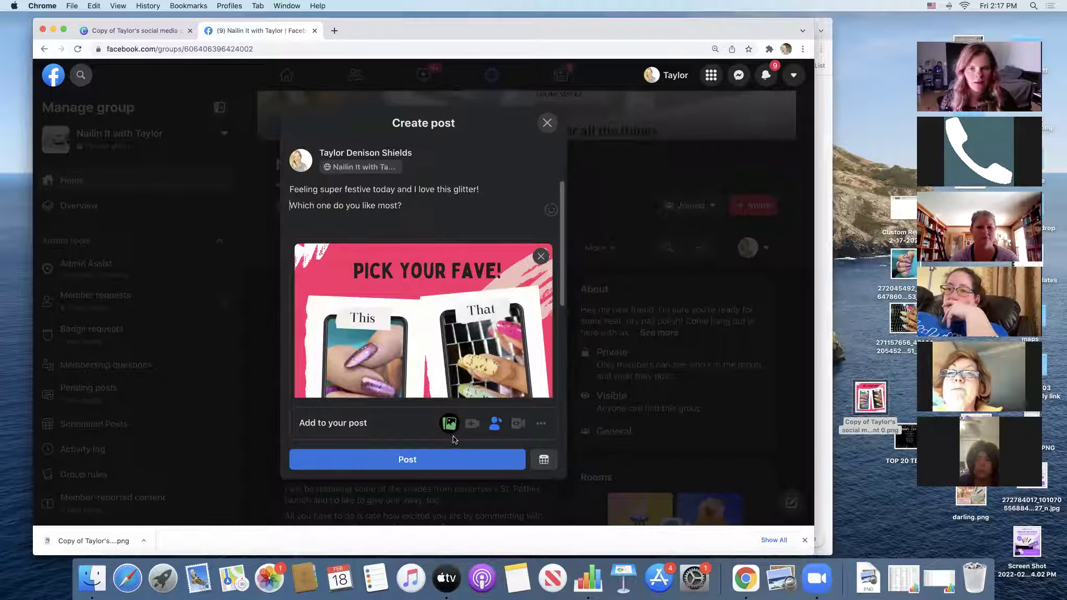
{"action": "left_click", "coordinate": [451, 456]}
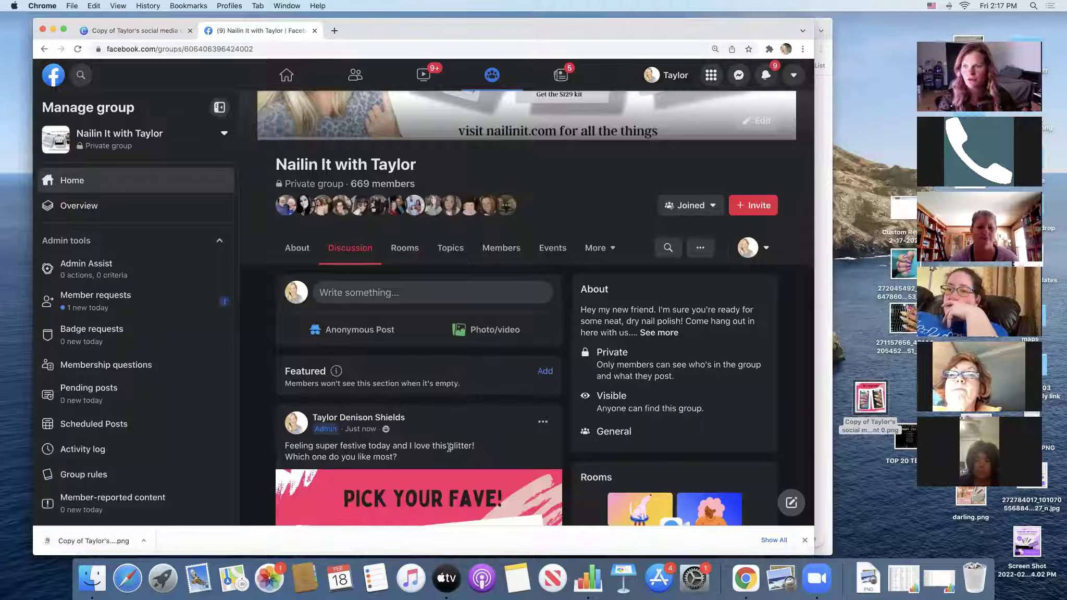
Look over the published "Pick Your Fave!" post in the group feed
{"action": "scroll", "coordinate": [524, 490], "scroll_direction": "down", "scroll_amount": 5}
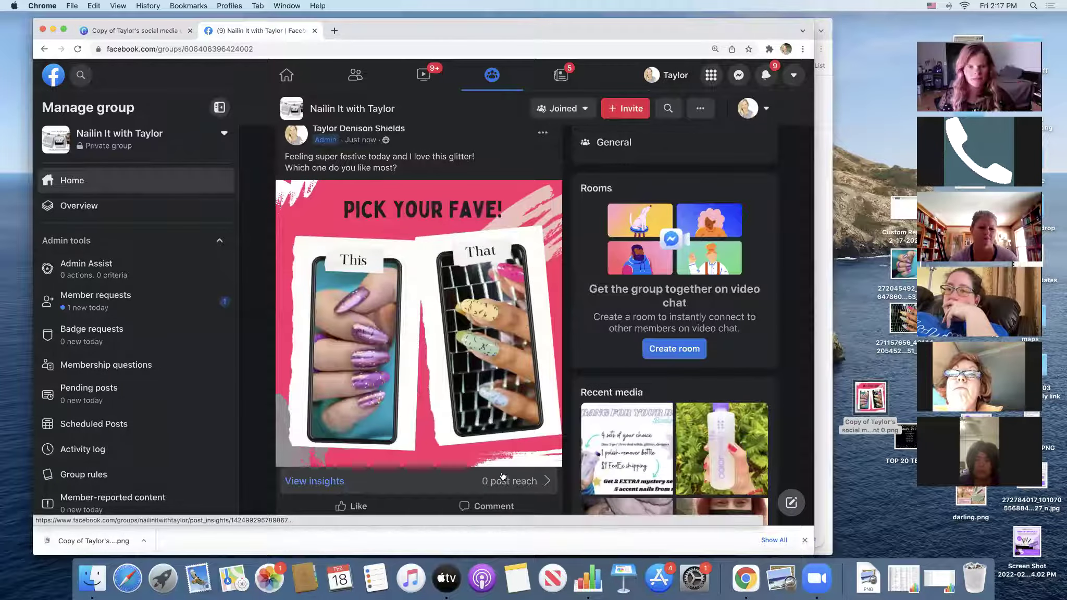
{"action": "scroll", "coordinate": [443, 474], "scroll_direction": "down", "scroll_amount": 1}
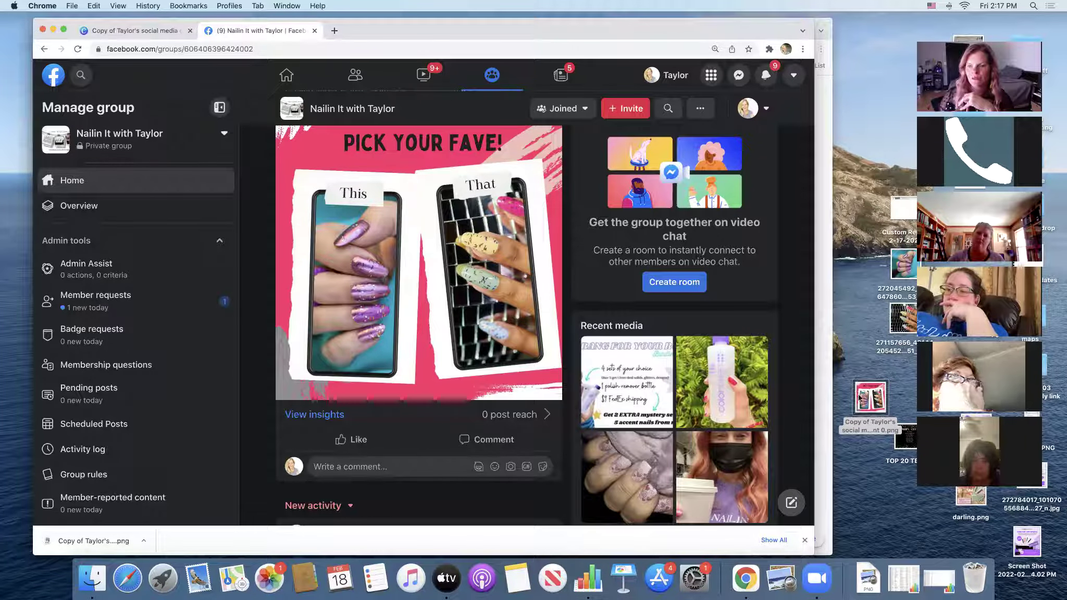
{"action": "left_click", "coordinate": [848, 90]}
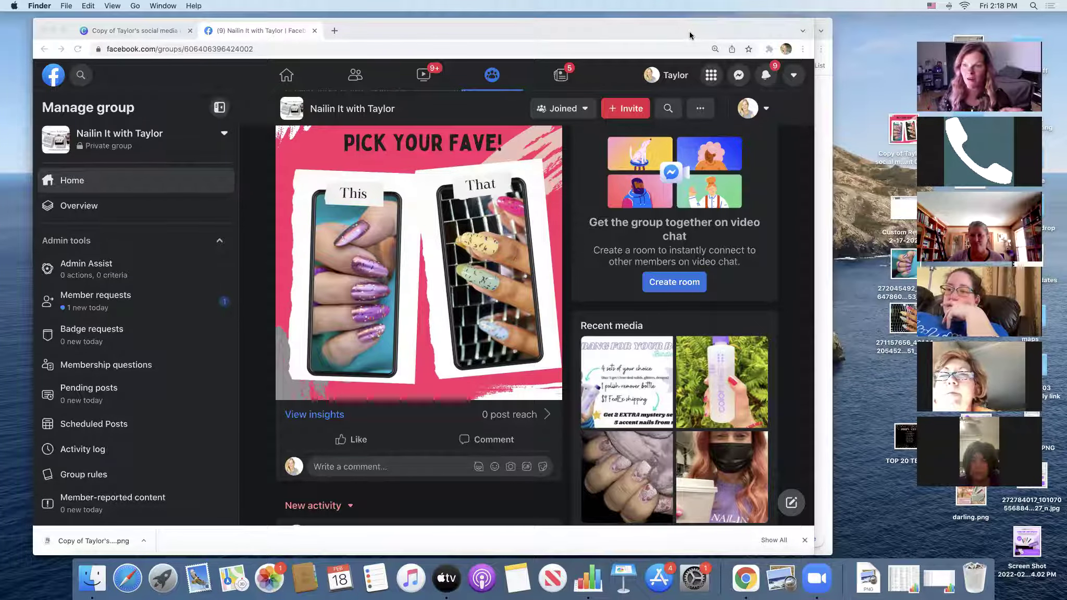
{"action": "left_click", "coordinate": [688, 36]}
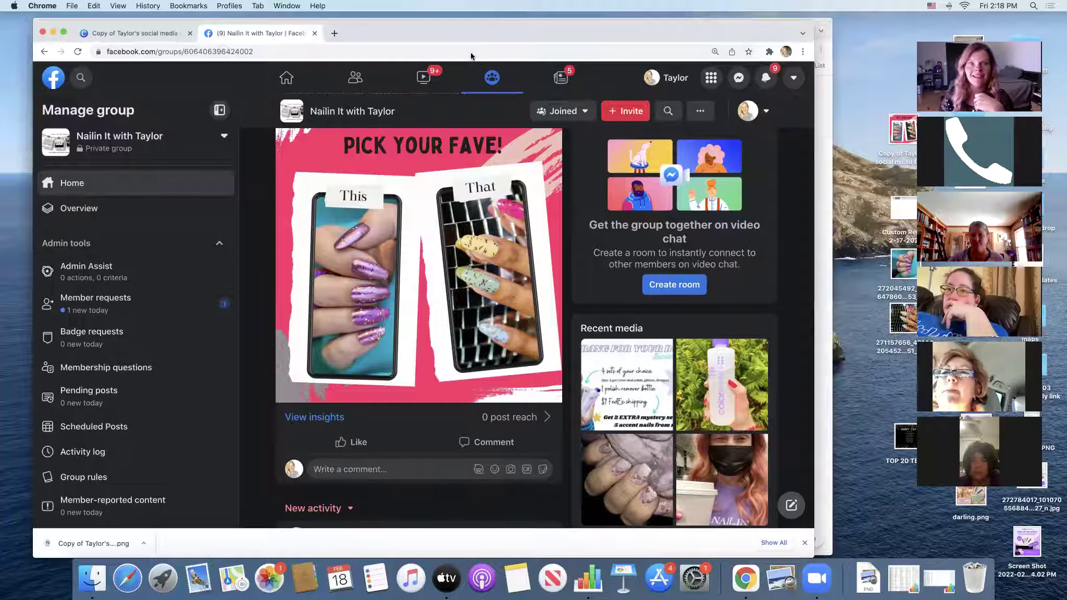
Return to the Canva design and examine the photo grid and website caption on page 25
{"action": "left_click", "coordinate": [136, 33]}
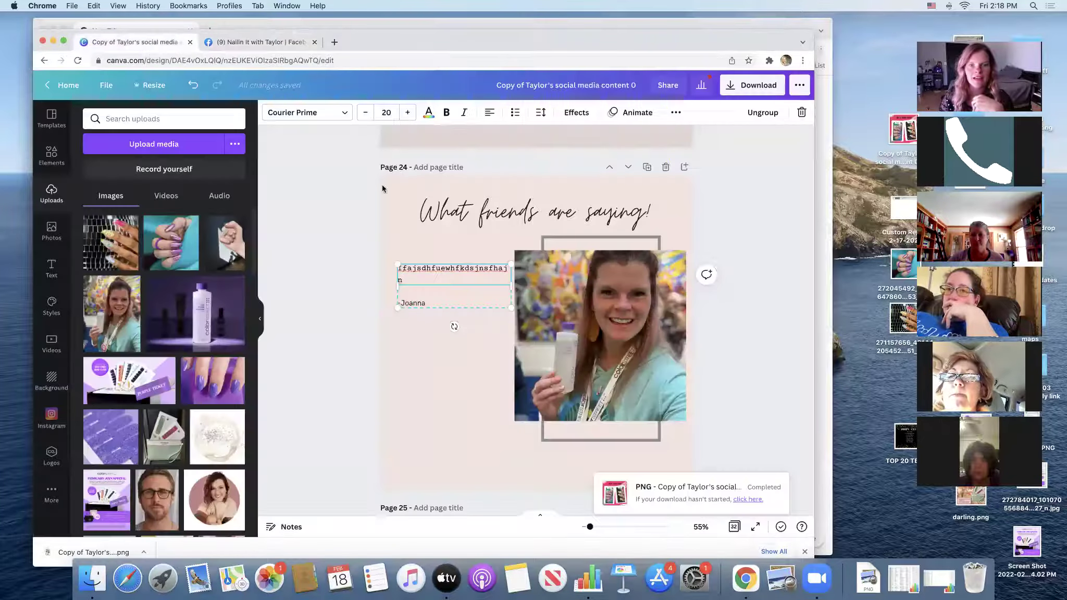
{"action": "left_click", "coordinate": [369, 209]}
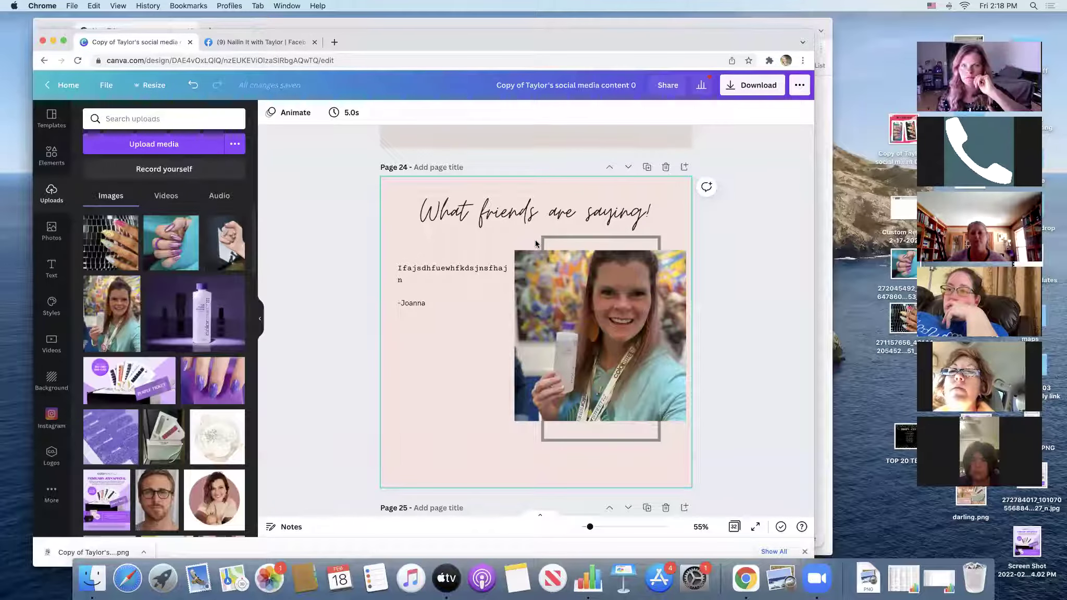
{"action": "scroll", "coordinate": [535, 239], "scroll_direction": "down", "scroll_amount": 10}
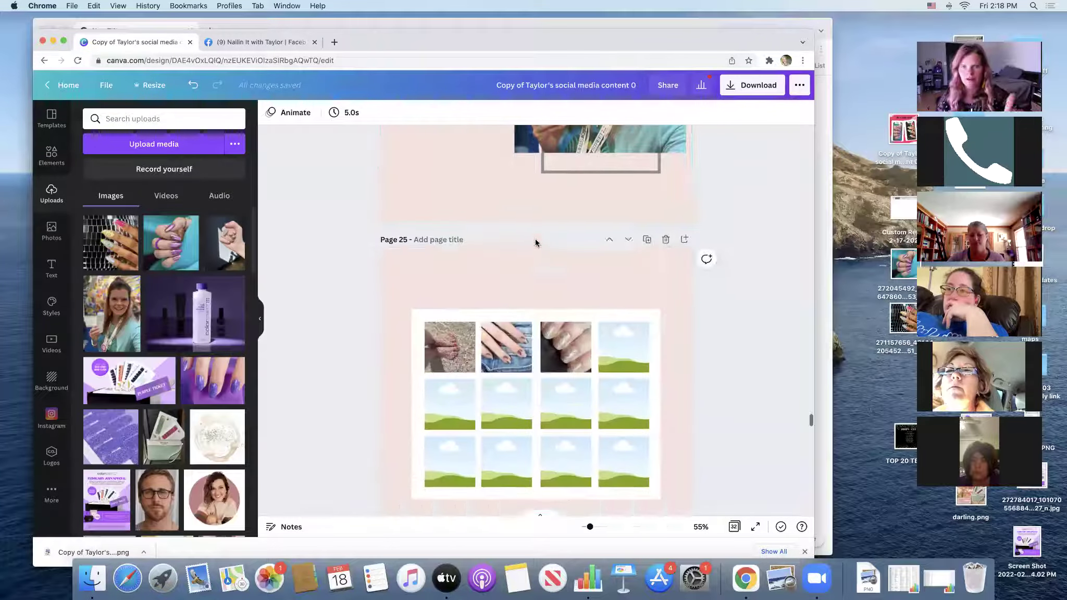
{"action": "scroll", "coordinate": [535, 238], "scroll_direction": "down", "scroll_amount": 2}
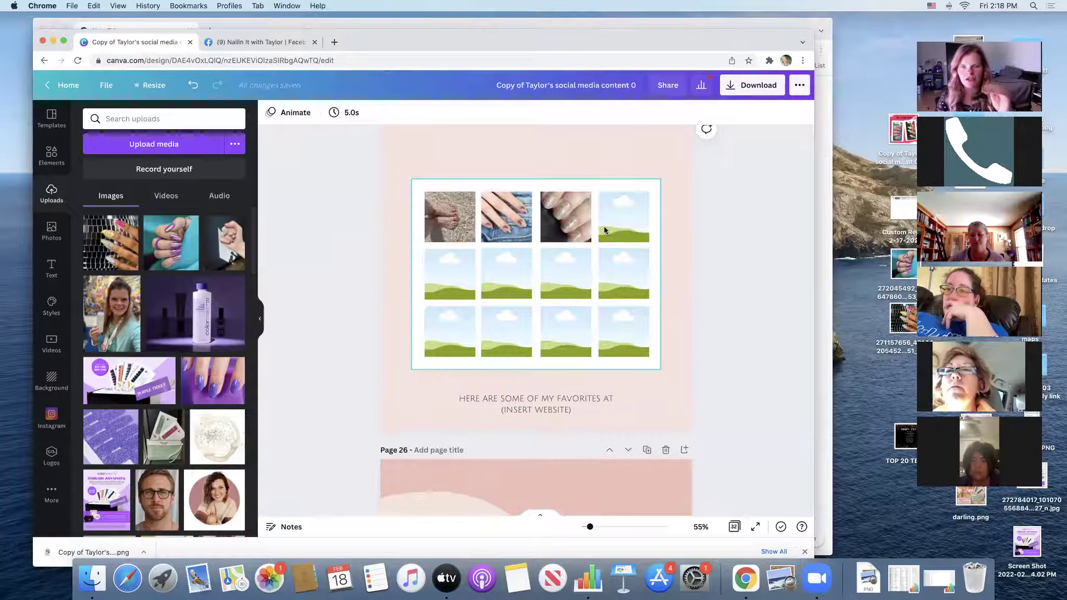
Look through the remaining template pages from page 26 to the "Which would you rather?" page 32
{"action": "scroll", "coordinate": [605, 230], "scroll_direction": "down", "scroll_amount": 15}
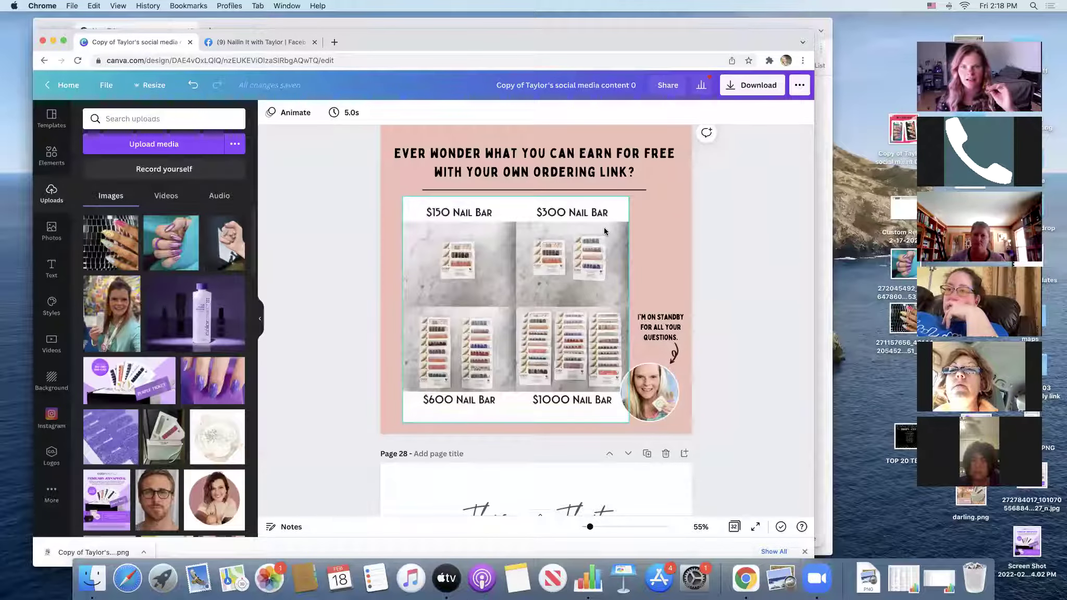
{"action": "scroll", "coordinate": [604, 231], "scroll_direction": "down", "scroll_amount": 10}
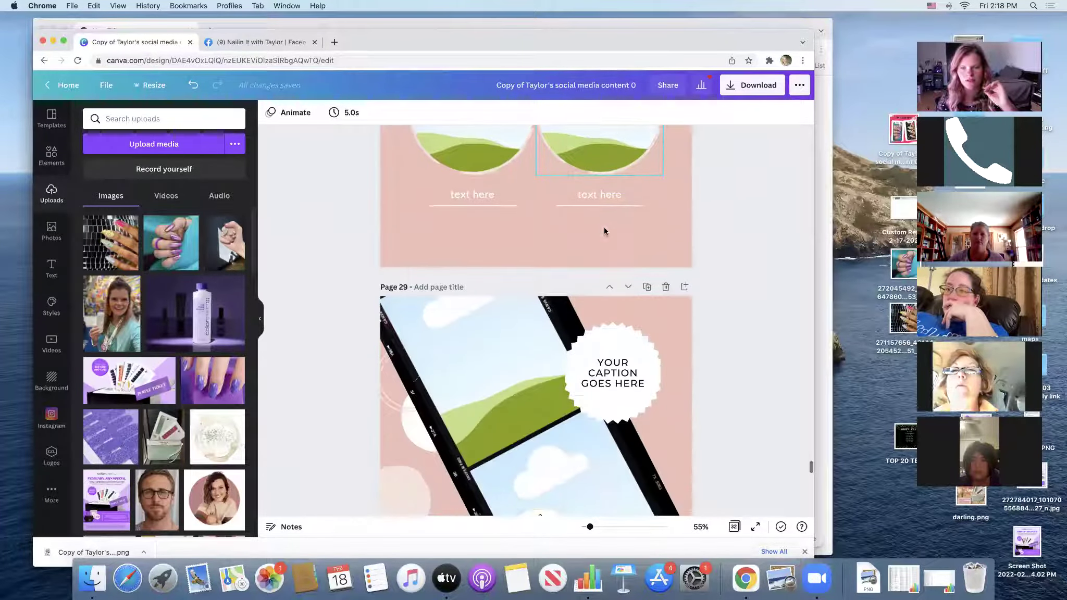
{"action": "scroll", "coordinate": [604, 231], "scroll_direction": "down", "scroll_amount": 5}
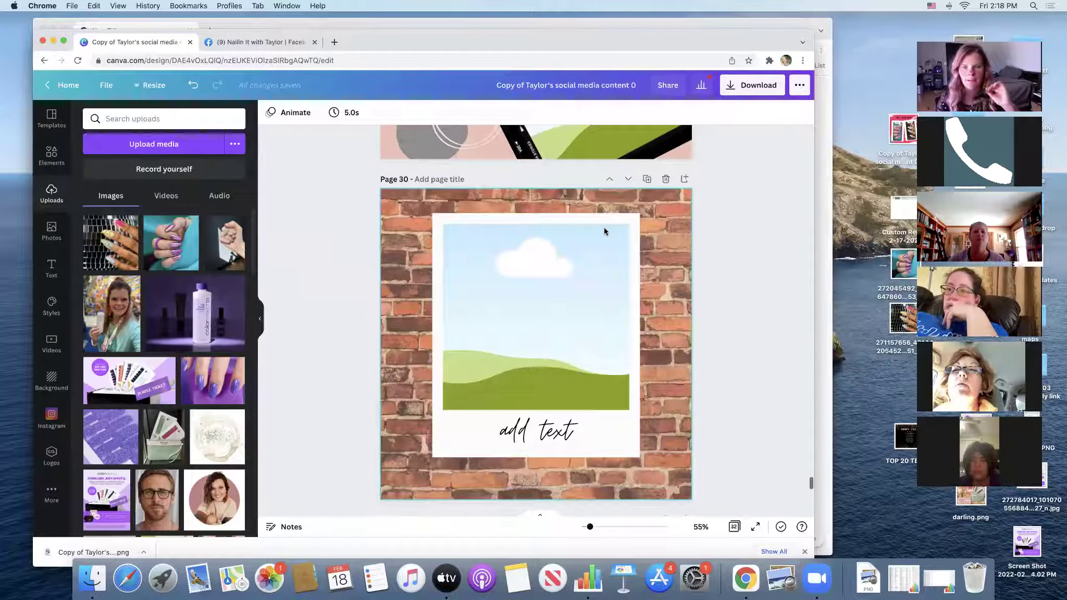
{"action": "scroll", "coordinate": [603, 227], "scroll_direction": "down", "scroll_amount": 5}
{"action": "scroll", "coordinate": [603, 227], "scroll_direction": "down", "scroll_amount": 4}
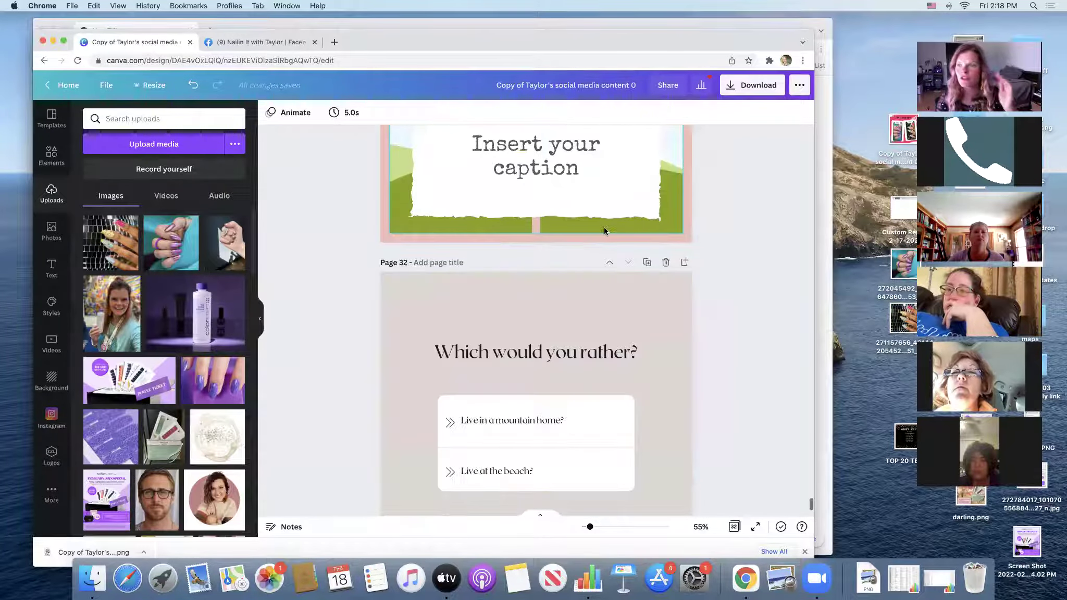
{"action": "scroll", "coordinate": [604, 231], "scroll_direction": "down", "scroll_amount": 1}
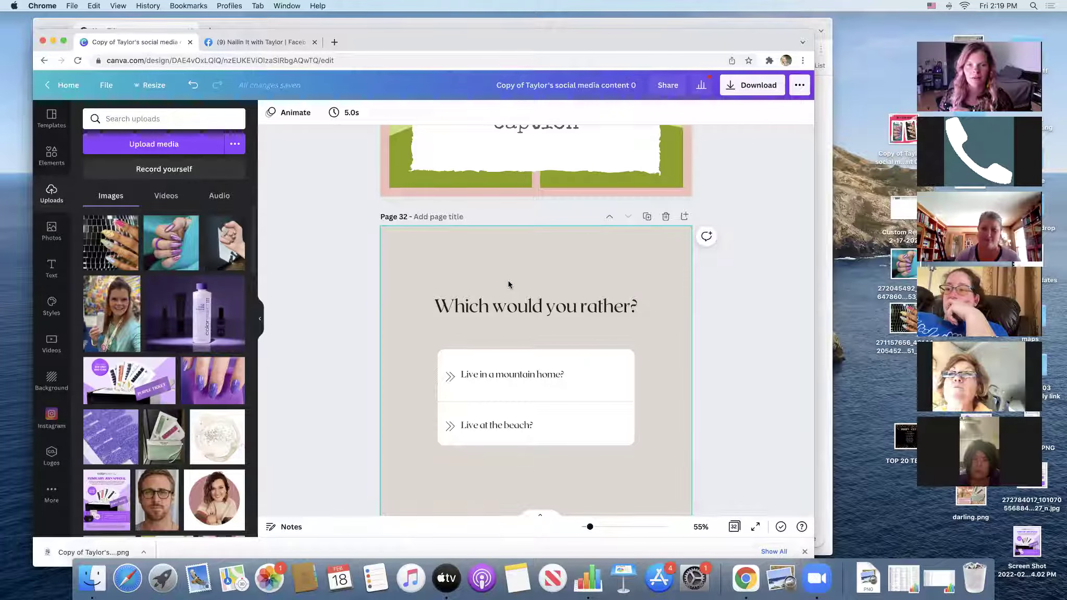
{"action": "scroll", "coordinate": [509, 283], "scroll_direction": "down", "scroll_amount": 2}
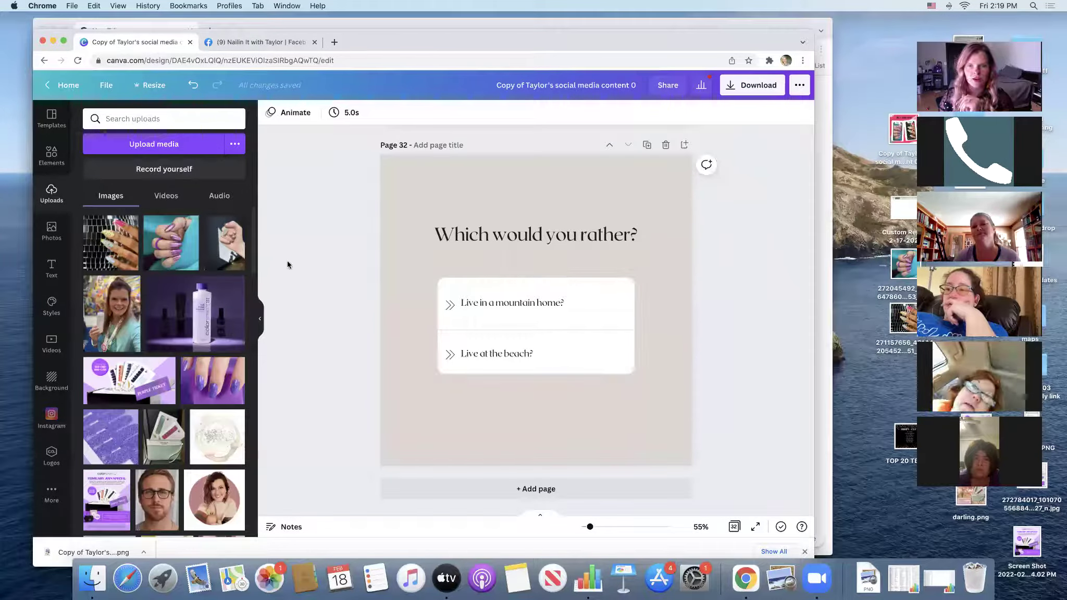
{"action": "scroll", "coordinate": [704, 162], "scroll_direction": "up", "scroll_amount": 1}
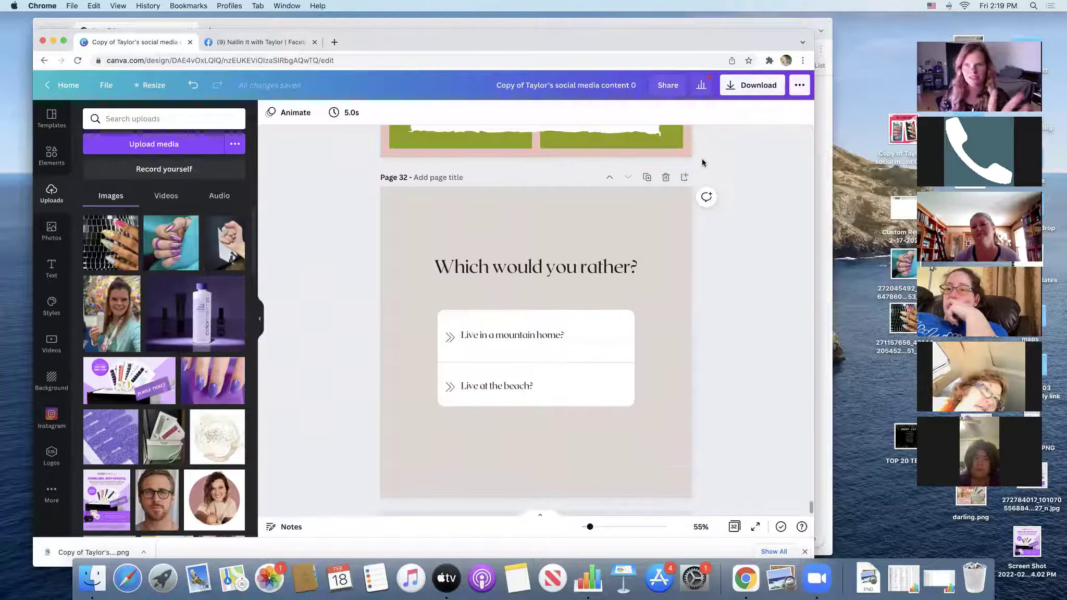
Download all 32 pages of the design as PNG files
{"action": "left_click", "coordinate": [755, 91]}
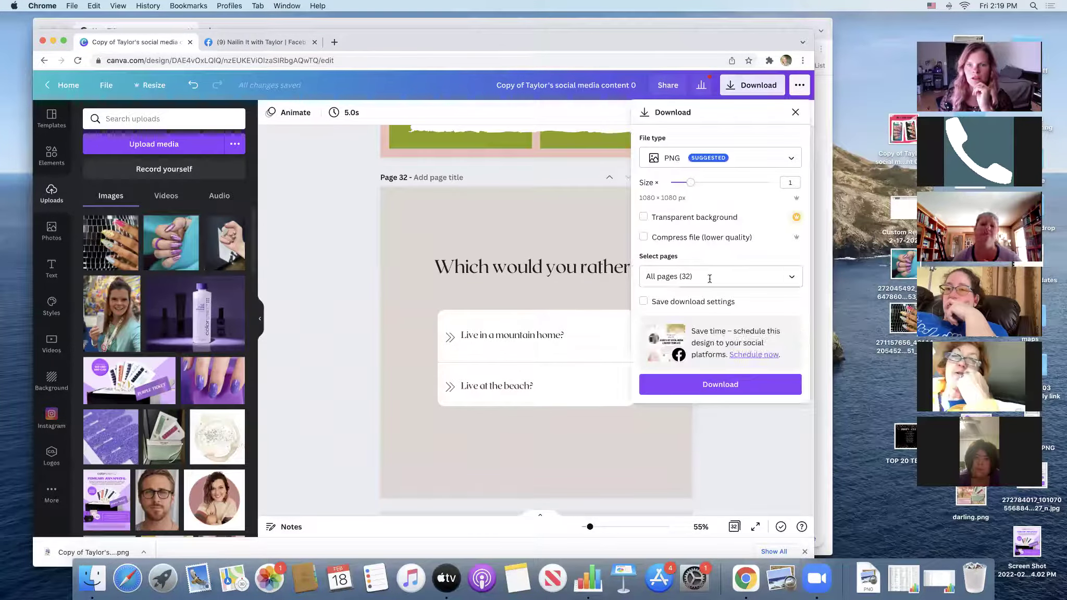
{"action": "left_click", "coordinate": [711, 278]}
{"action": "scroll", "coordinate": [732, 328], "scroll_direction": "down", "scroll_amount": 10}
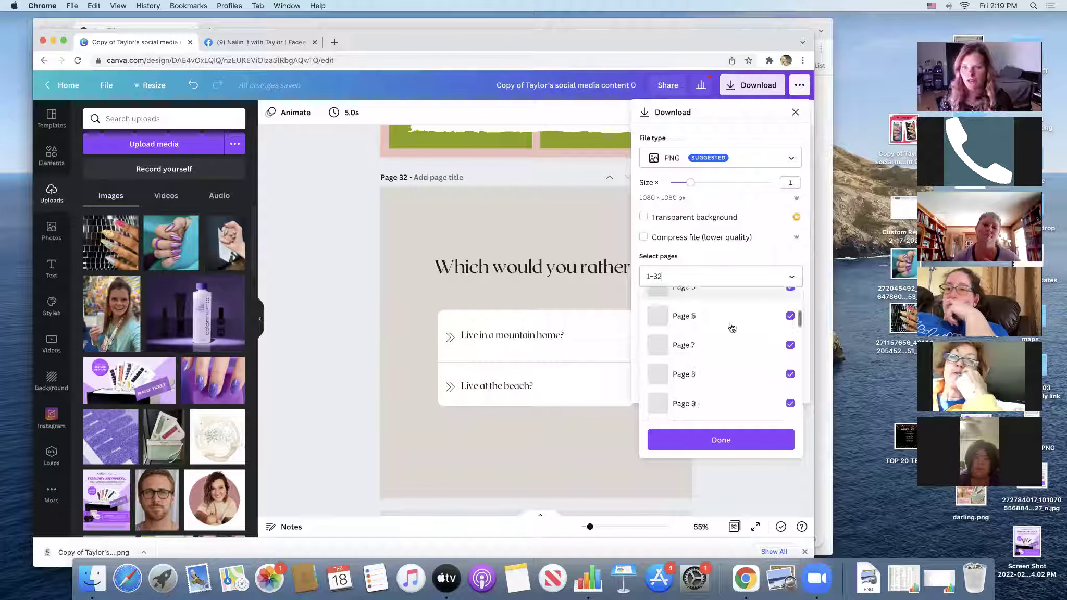
{"action": "left_click", "coordinate": [729, 441]}
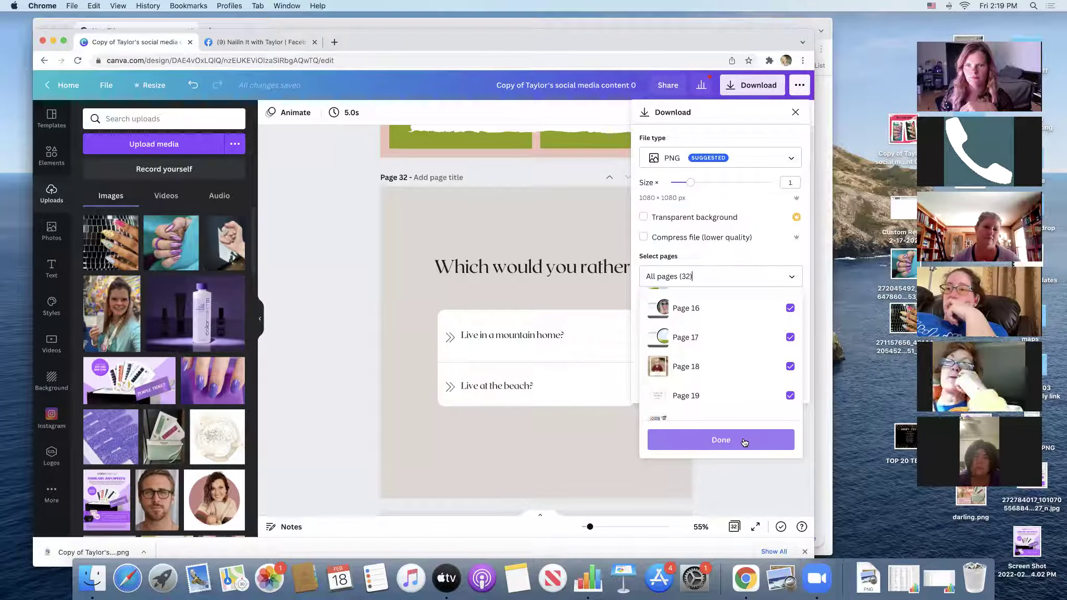
{"action": "scroll", "coordinate": [731, 365], "scroll_direction": "up", "scroll_amount": 10}
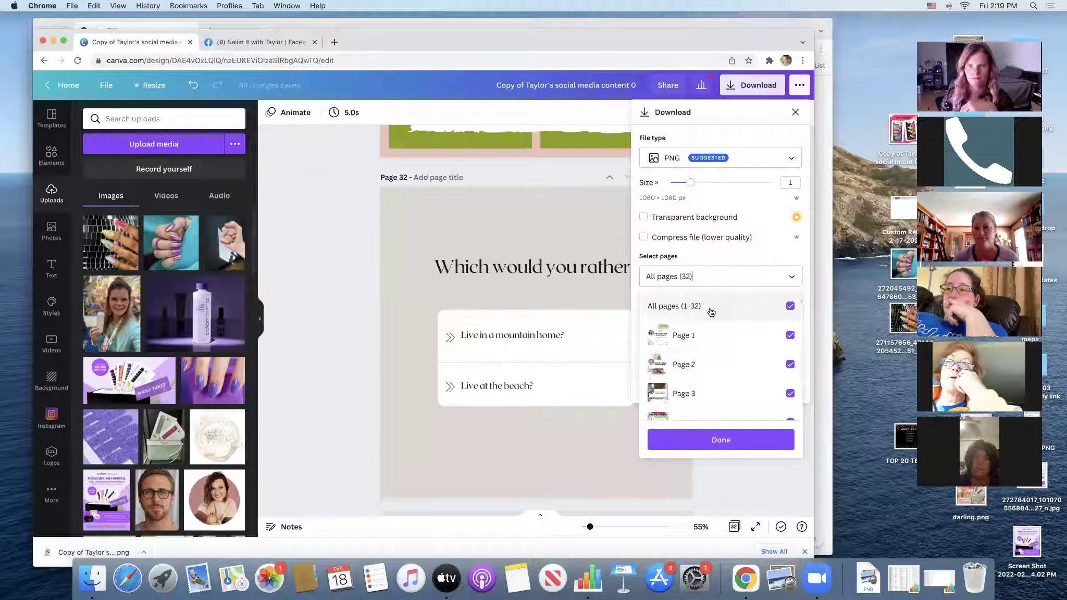
{"action": "left_click", "coordinate": [713, 439]}
{"action": "left_click", "coordinate": [714, 392]}
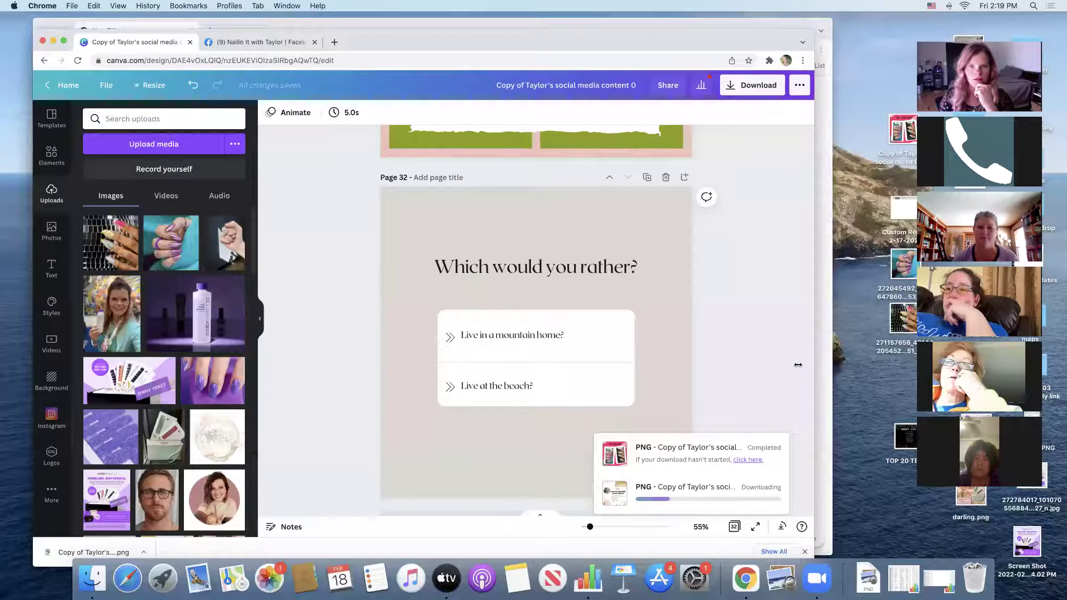
Shorten the Canva browser window and place the downloaded zip file on the desktop
{"action": "key", "text": "super+n"}
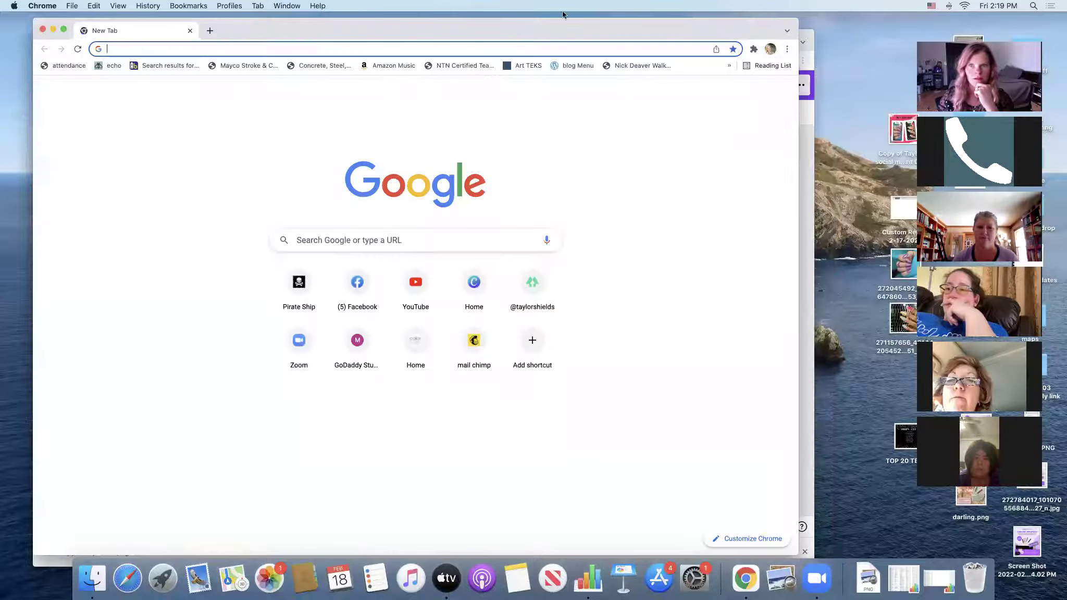
{"action": "left_click", "coordinate": [809, 53]}
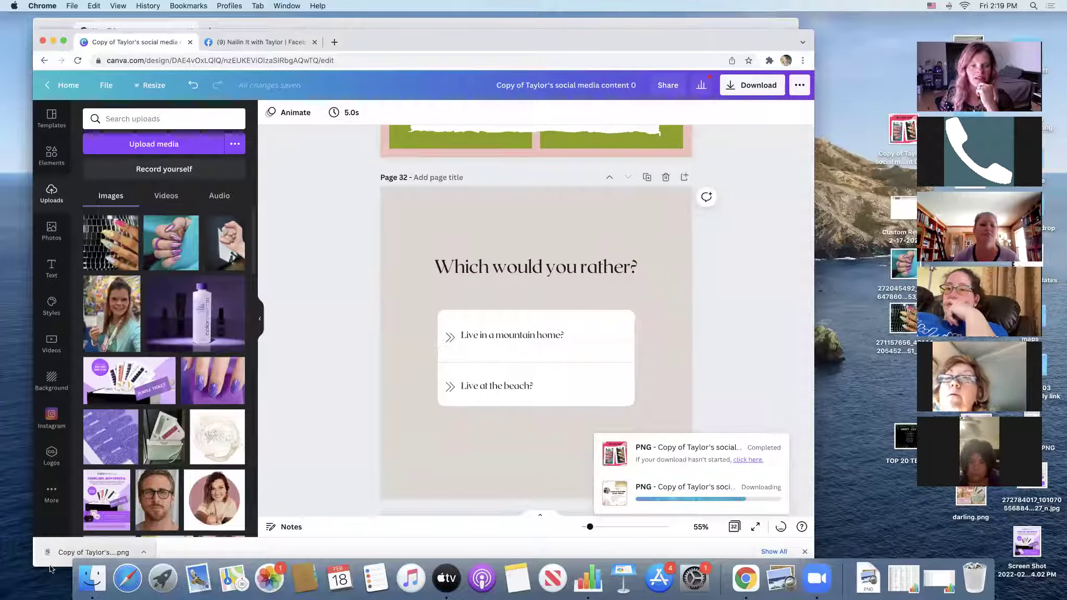
{"action": "left_click_drag", "start_coordinate": [50, 565], "coordinate": [49, 540]}
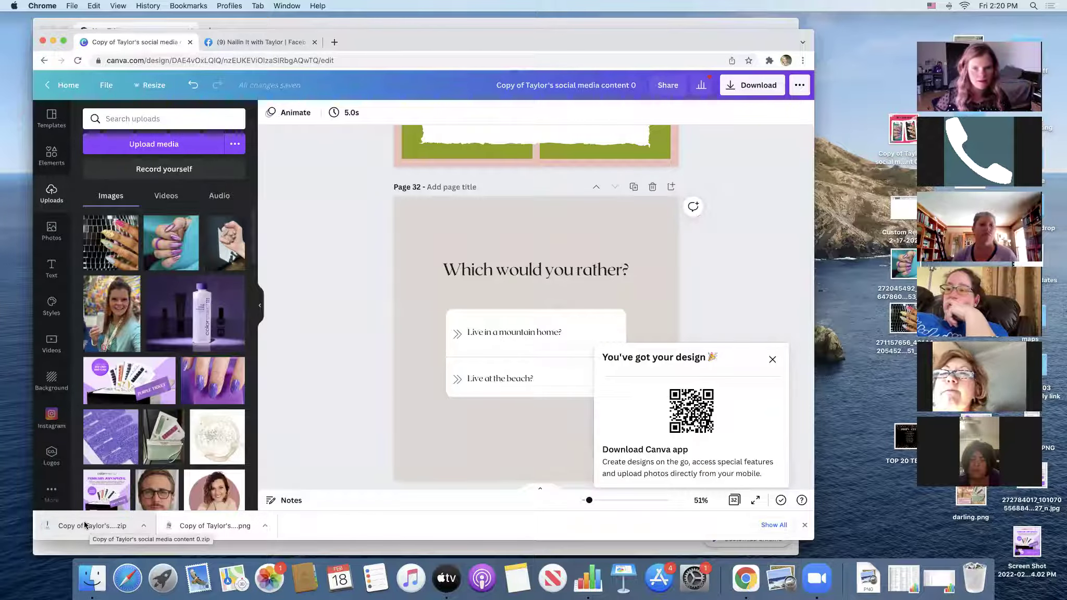
{"action": "left_click", "coordinate": [772, 359]}
{"action": "left_click_drag", "start_coordinate": [91, 526], "coordinate": [851, 373]}
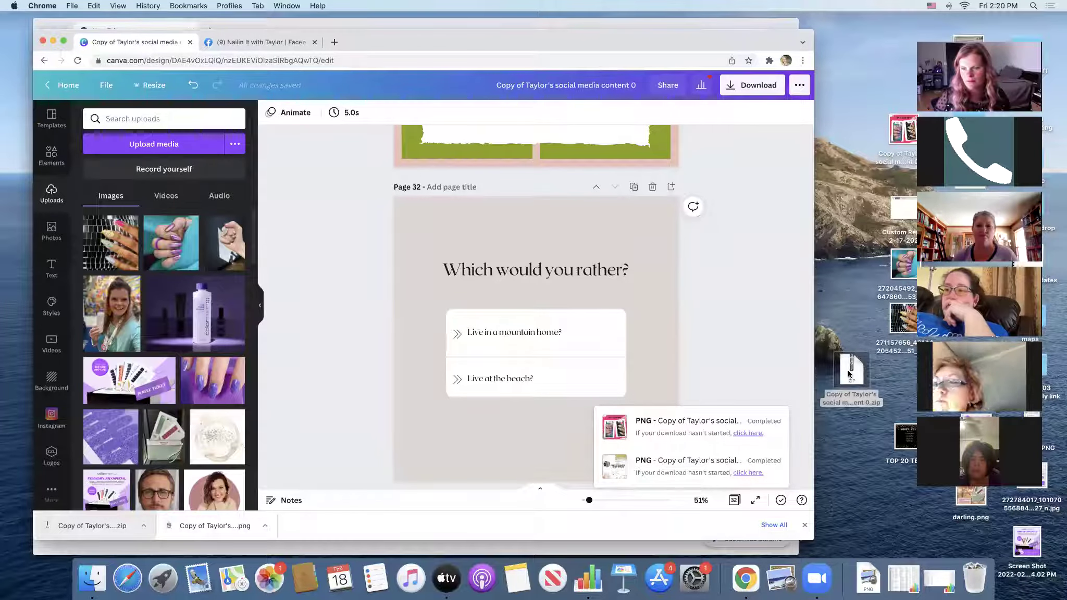
Extract the zip on the desktop, then open the extracted folder and look over its numbered PNG files
{"action": "double_click", "coordinate": [849, 373]}
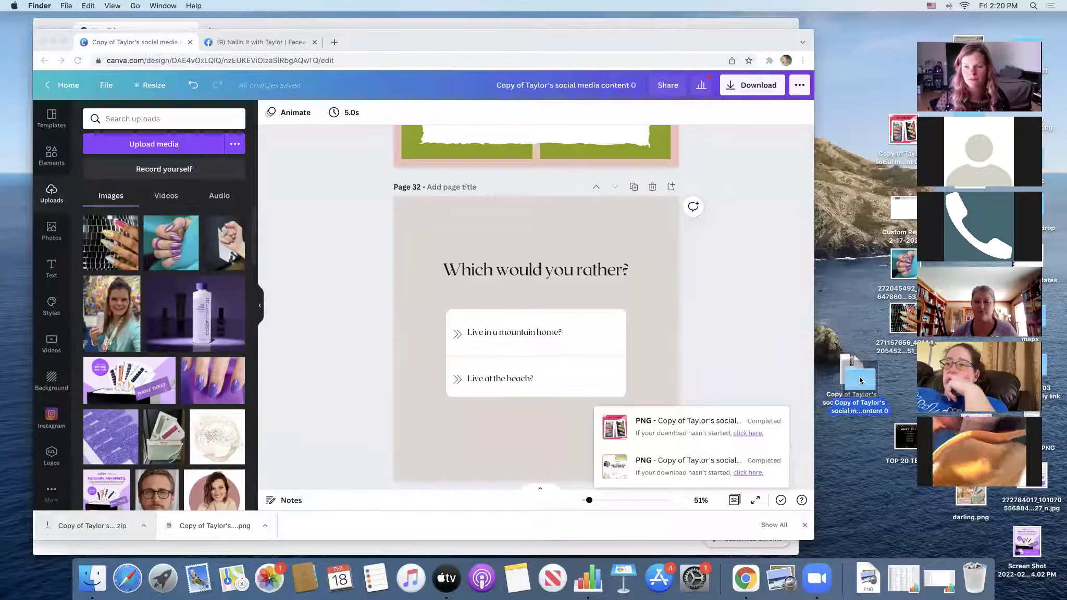
{"action": "double_click", "coordinate": [858, 377]}
{"action": "left_click_drag", "start_coordinate": [443, 98], "coordinate": [645, 73]}
{"action": "left_click", "coordinate": [581, 86]}
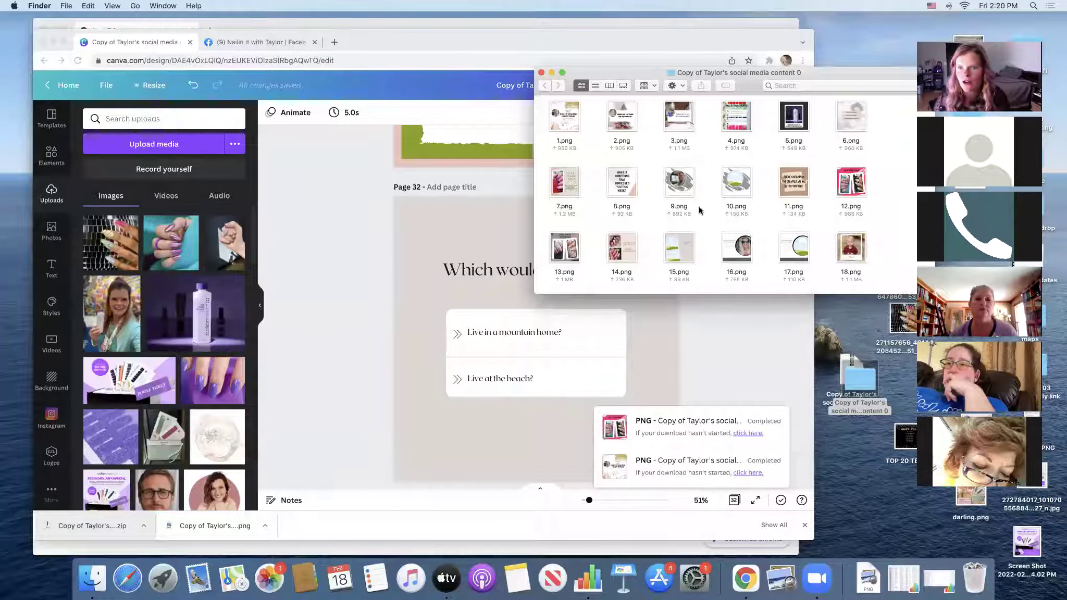
{"action": "scroll", "coordinate": [699, 210], "scroll_direction": "down", "scroll_amount": 3}
{"action": "scroll", "coordinate": [699, 209], "scroll_direction": "down", "scroll_amount": 5}
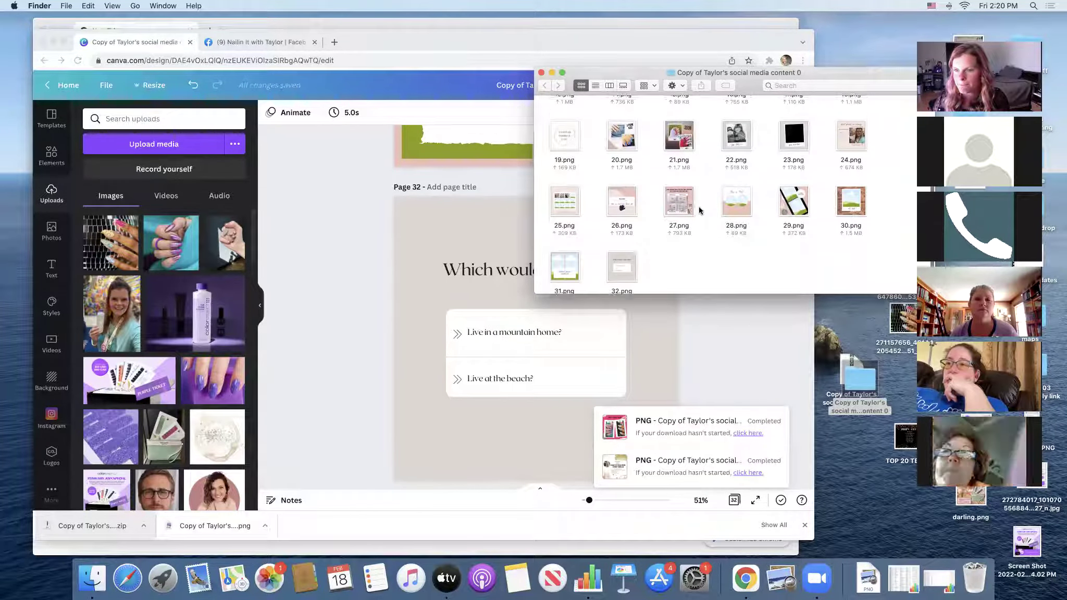
{"action": "scroll", "coordinate": [699, 207], "scroll_direction": "up", "scroll_amount": 8}
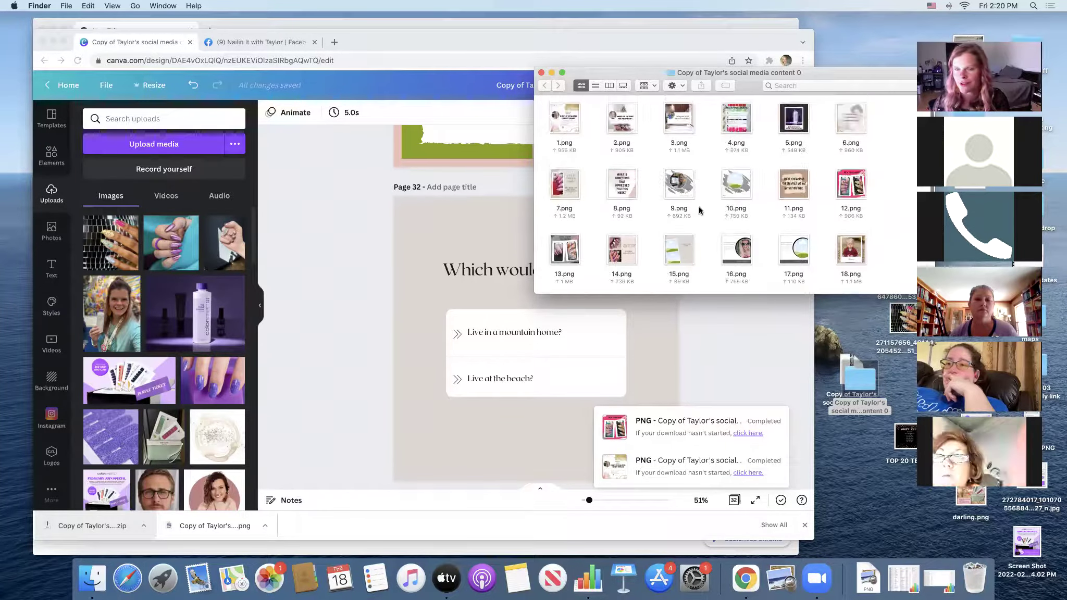
{"action": "scroll", "coordinate": [699, 205], "scroll_direction": "down", "scroll_amount": 5}
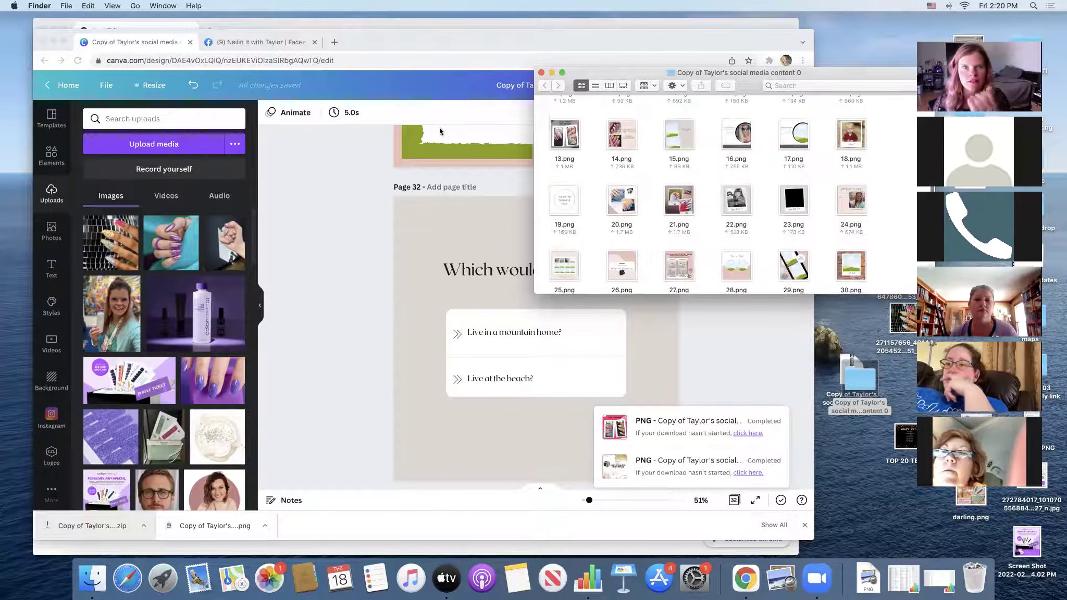
{"action": "scroll", "coordinate": [431, 133], "scroll_direction": "down", "scroll_amount": 1}
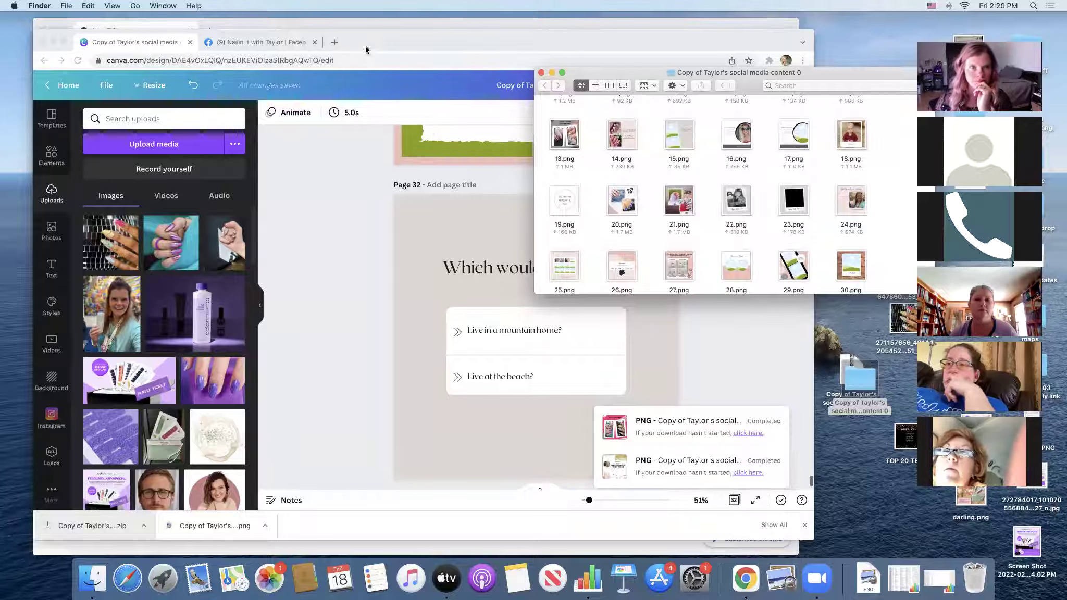
Return to the Canva design and dismiss the two download notices
{"action": "left_click", "coordinate": [387, 45]}
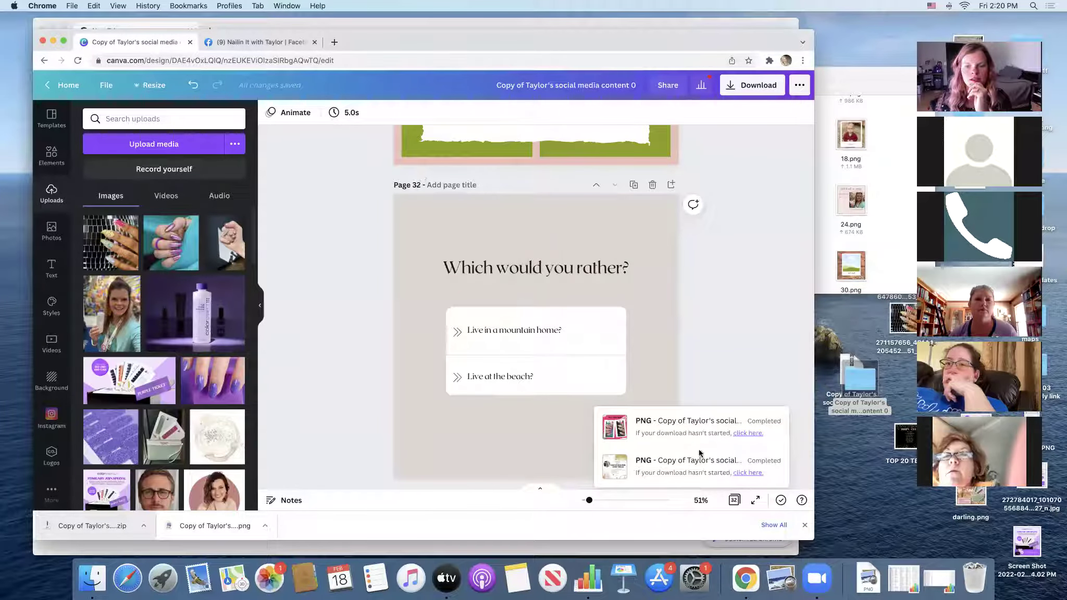
{"action": "left_click", "coordinate": [614, 430]}
{"action": "left_click", "coordinate": [616, 469]}
Duplicate page 21, the "Valentine Collection Sneak Peek" This or That page
{"action": "scroll", "coordinate": [695, 376], "scroll_direction": "down", "scroll_amount": 1}
{"action": "scroll", "coordinate": [695, 376], "scroll_direction": "up", "scroll_amount": 10}
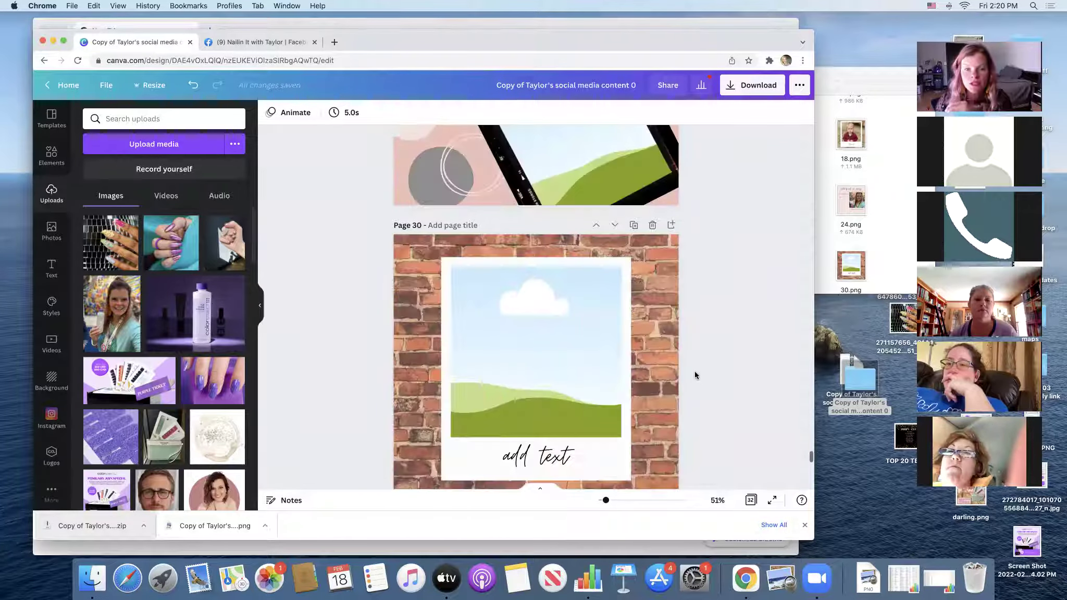
{"action": "scroll", "coordinate": [695, 376], "scroll_direction": "up", "scroll_amount": 15}
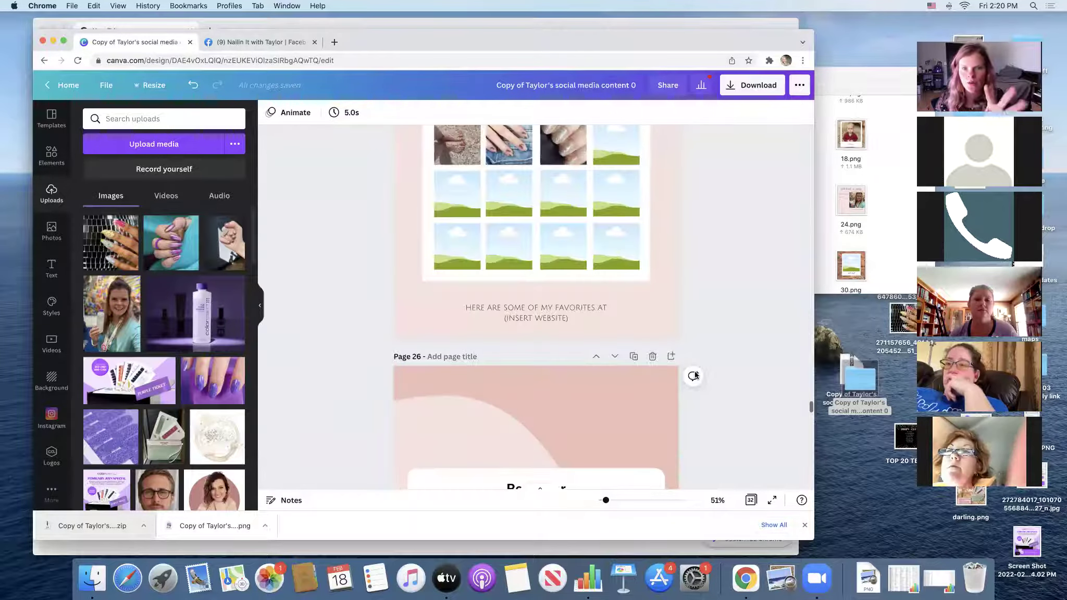
{"action": "scroll", "coordinate": [696, 375], "scroll_direction": "up", "scroll_amount": 10}
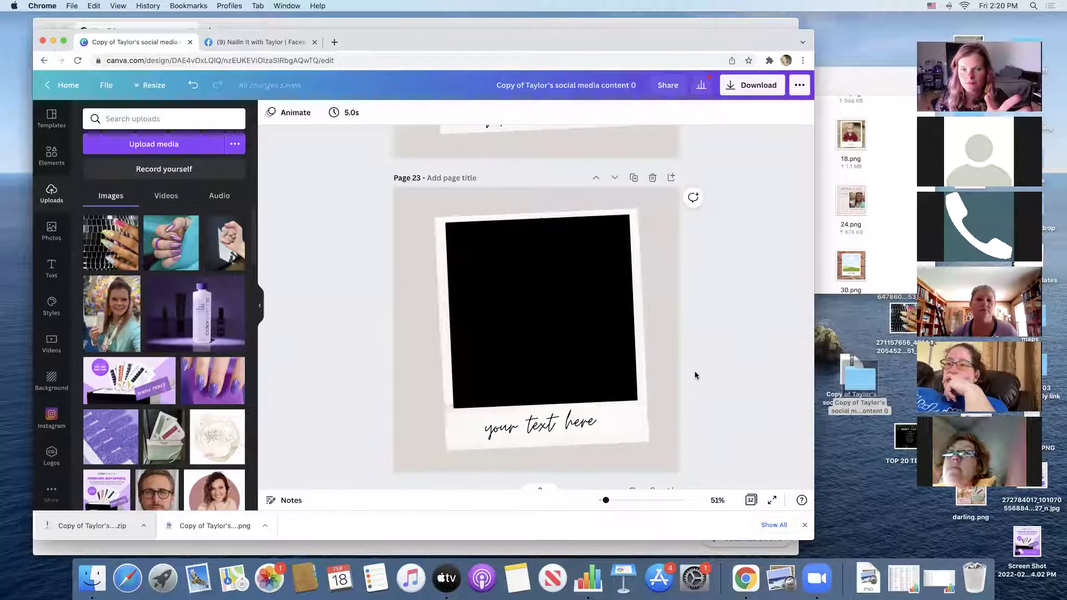
{"action": "scroll", "coordinate": [695, 376], "scroll_direction": "up", "scroll_amount": 8}
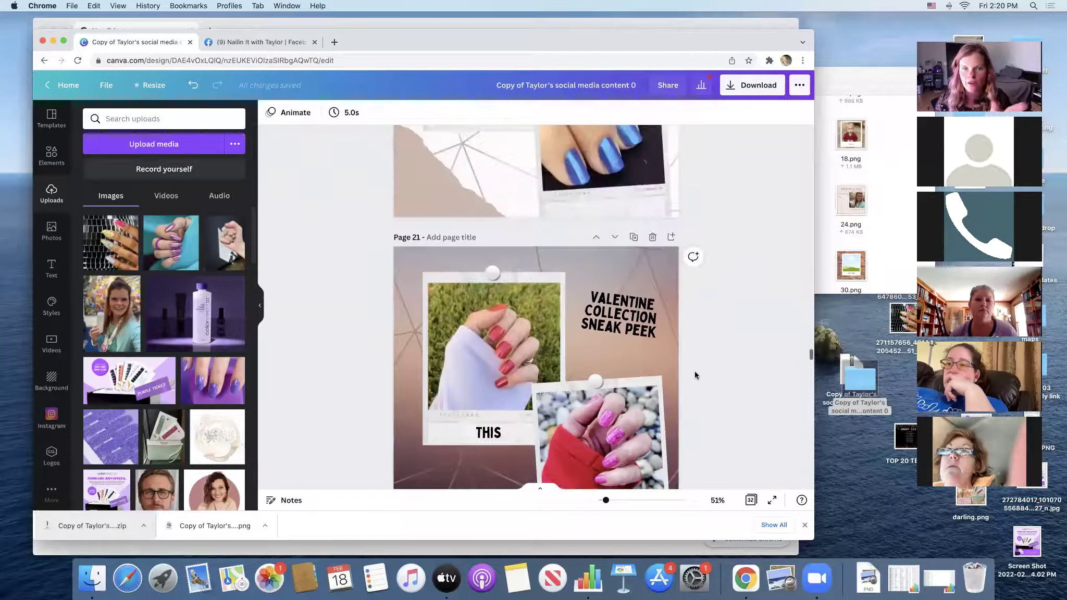
{"action": "scroll", "coordinate": [695, 375], "scroll_direction": "down", "scroll_amount": 2}
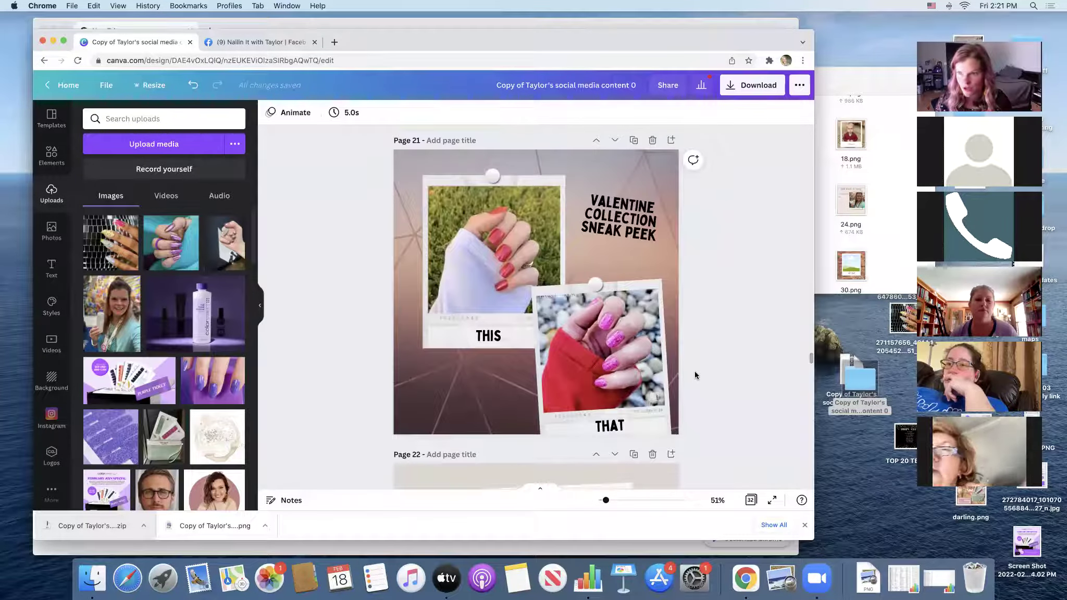
{"action": "scroll", "coordinate": [695, 376], "scroll_direction": "down", "scroll_amount": 1}
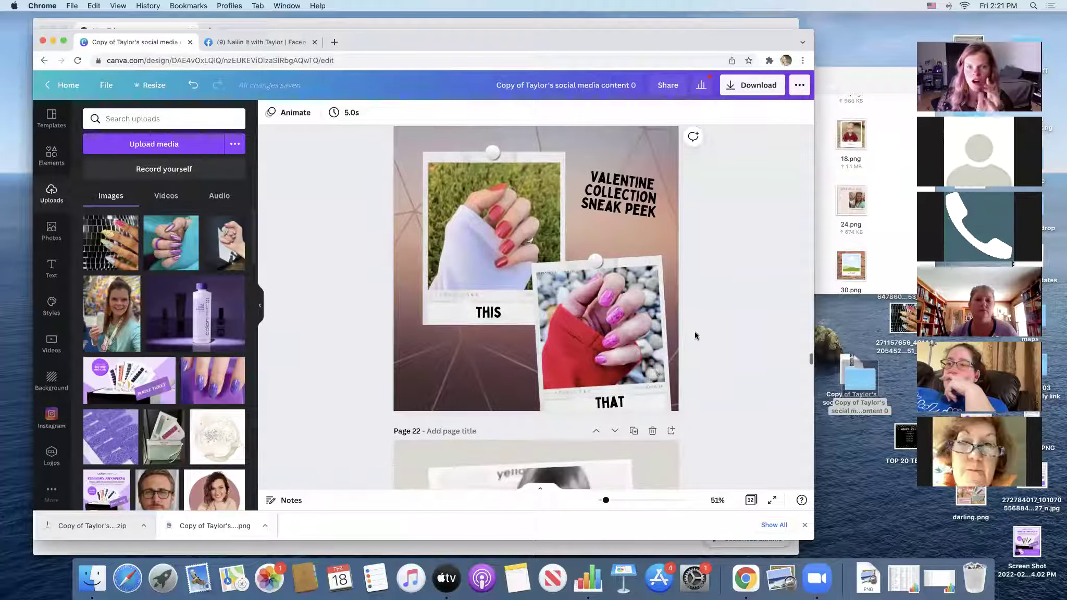
{"action": "scroll", "coordinate": [699, 334], "scroll_direction": "up", "scroll_amount": 1}
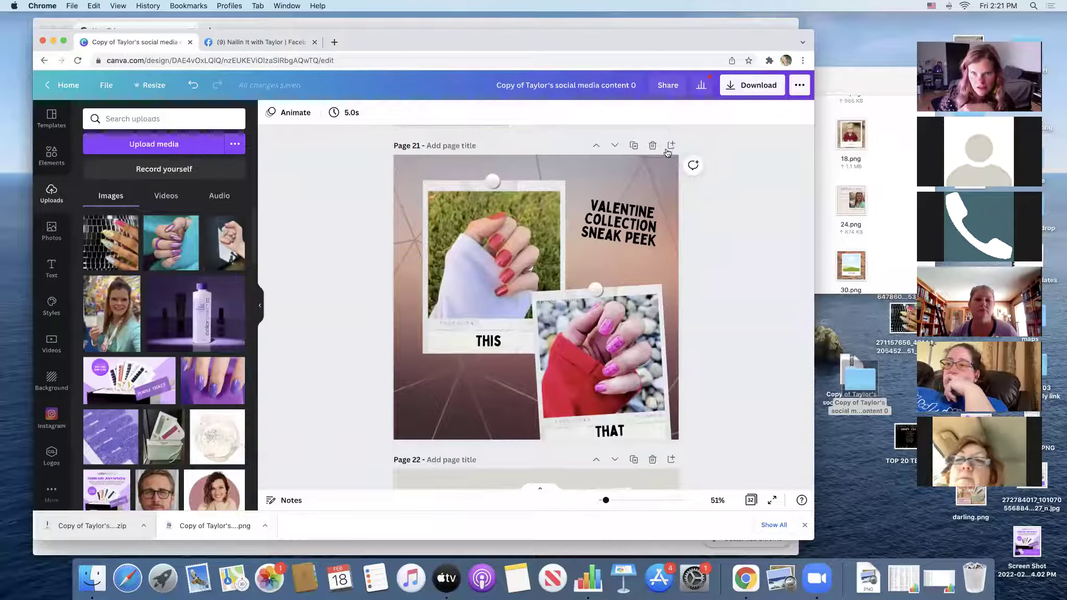
{"action": "left_click", "coordinate": [636, 147]}
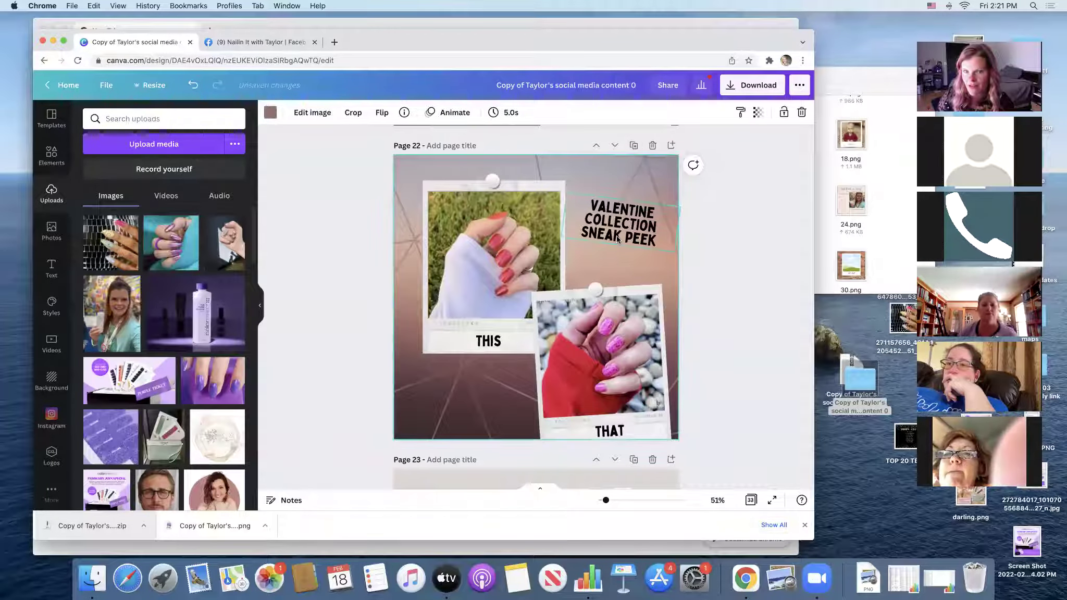
Apply the pale Landscapes background with the grassy field to the duplicated Valentine page, page 22
{"action": "scroll", "coordinate": [616, 237], "scroll_direction": "up", "scroll_amount": 5}
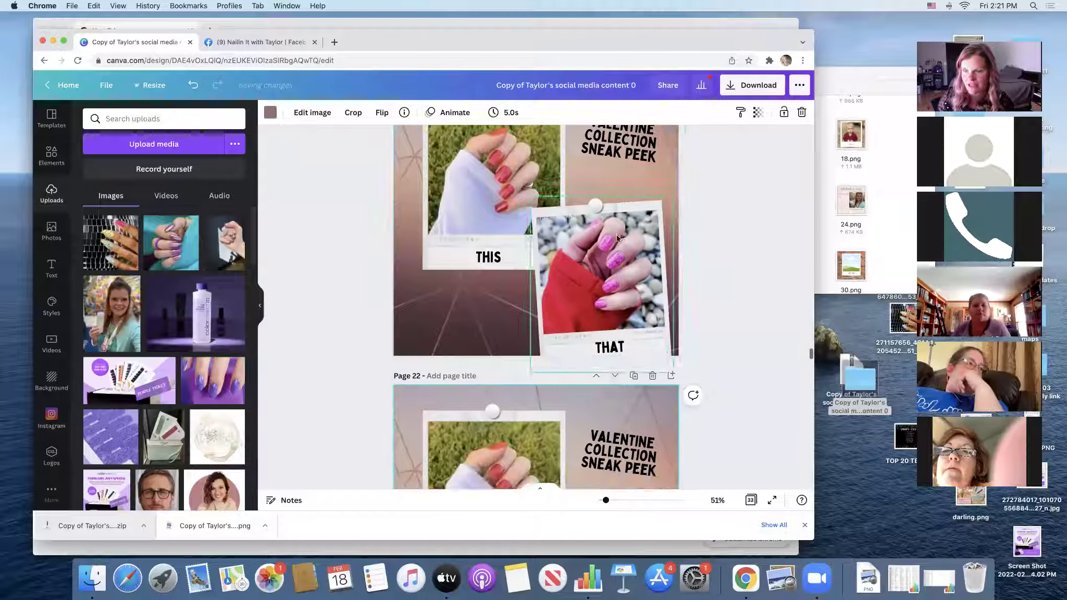
{"action": "scroll", "coordinate": [617, 238], "scroll_direction": "down", "scroll_amount": 1}
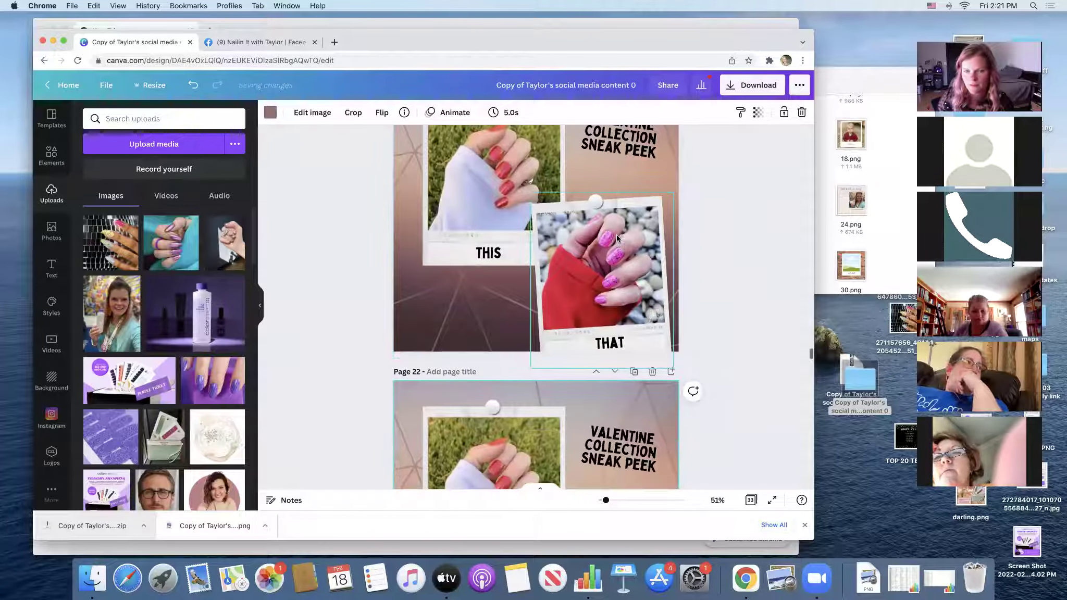
{"action": "scroll", "coordinate": [617, 239], "scroll_direction": "down", "scroll_amount": 5}
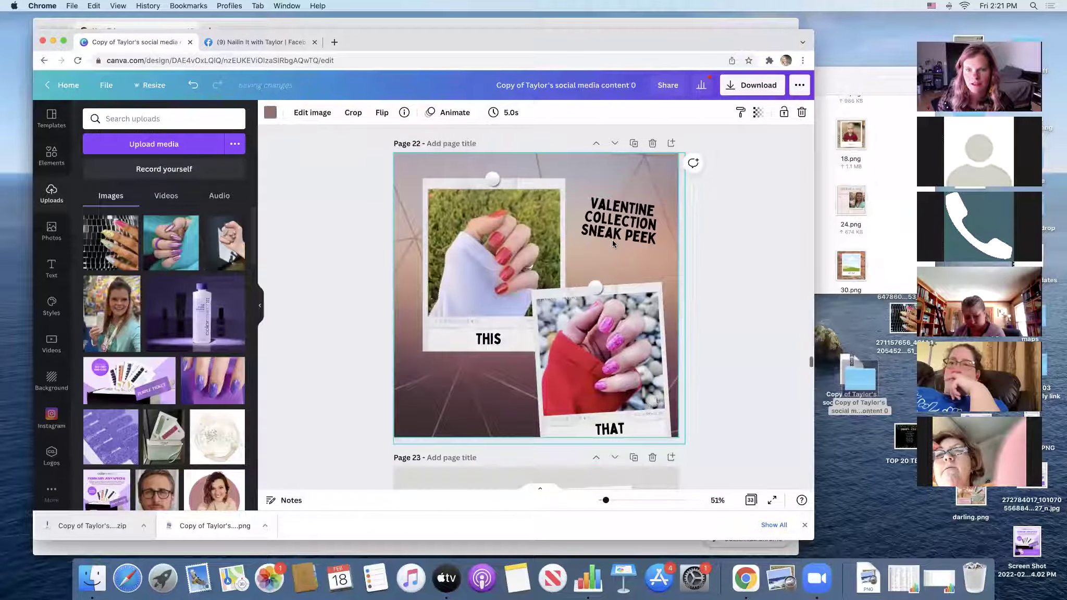
{"action": "left_click", "coordinate": [468, 375]}
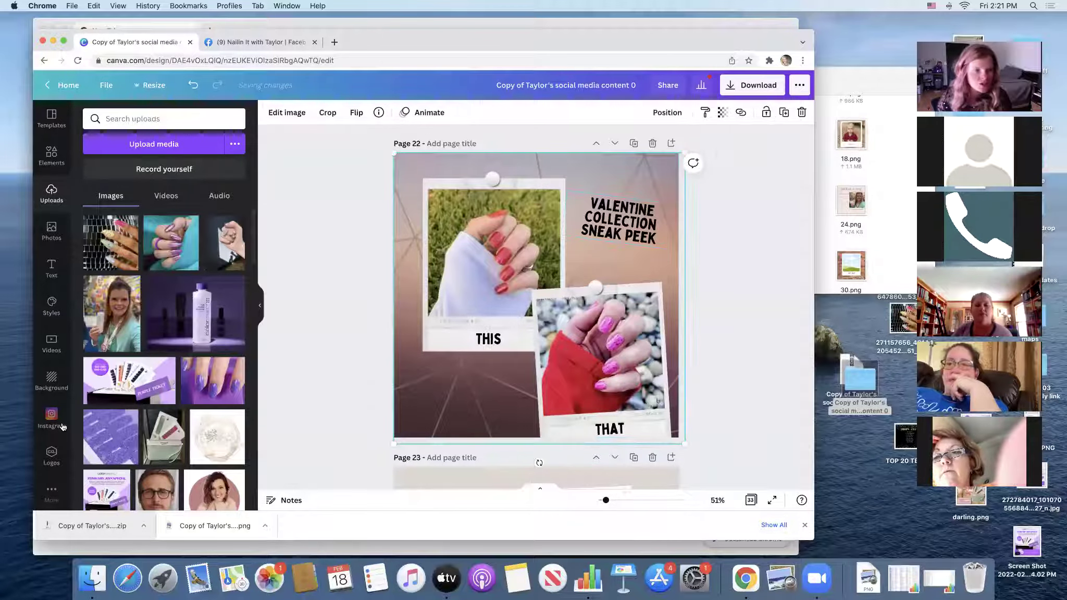
{"action": "left_click", "coordinate": [51, 381]}
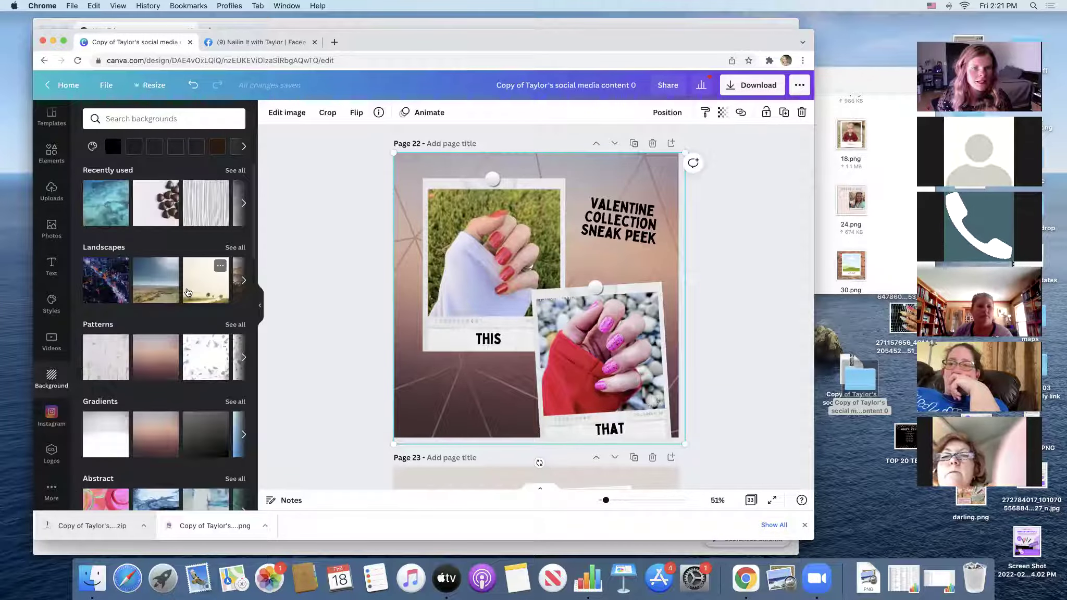
{"action": "left_click", "coordinate": [188, 292]}
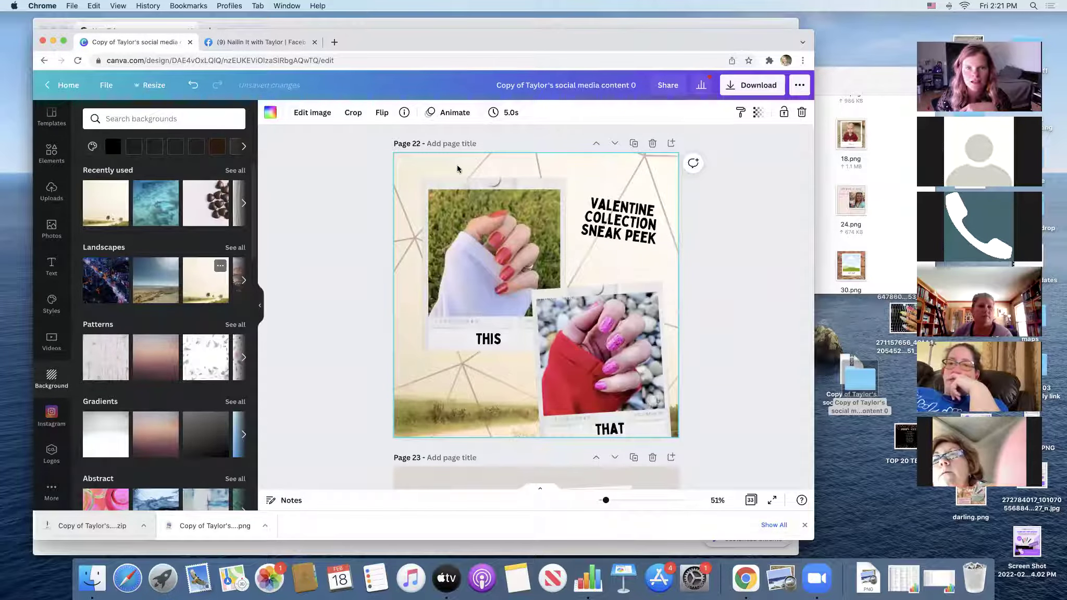
Delete the geometric line overlay covering the background of page 22
{"action": "left_click", "coordinate": [475, 170]}
{"action": "double_click", "coordinate": [475, 169]}
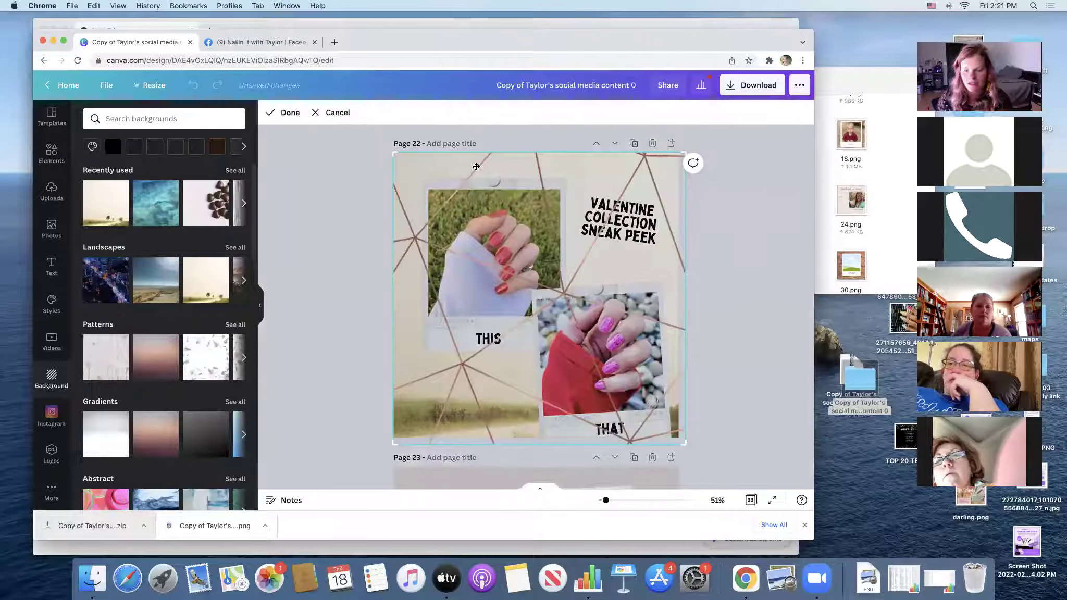
{"action": "left_click", "coordinate": [655, 400]}
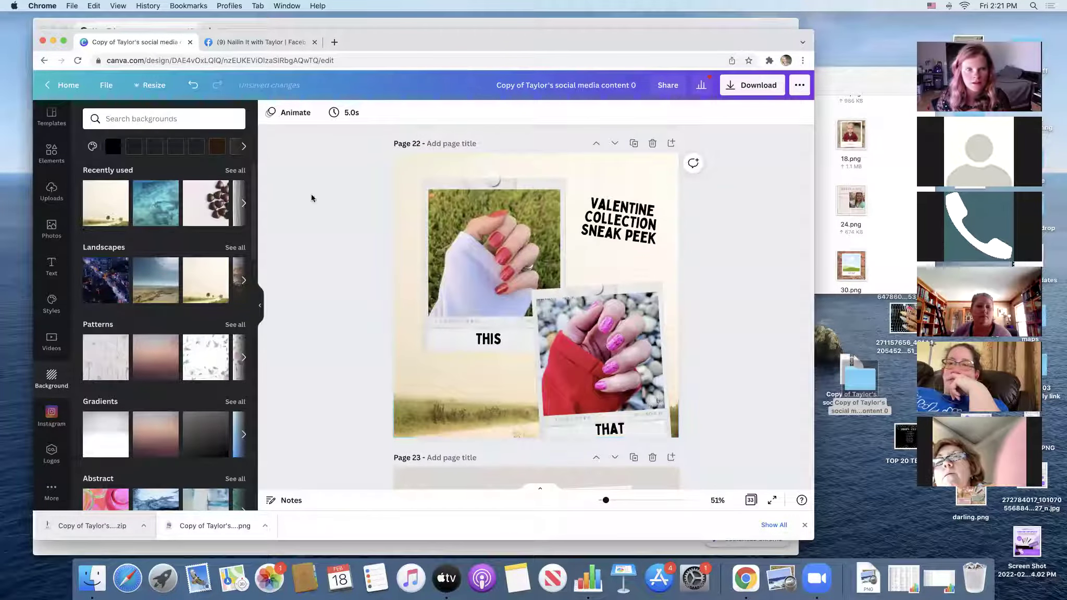
Try the chocolate hearts and green texture backgrounds on page 22, and settle on the palm leaf background from Nature
{"action": "left_click", "coordinate": [203, 218]}
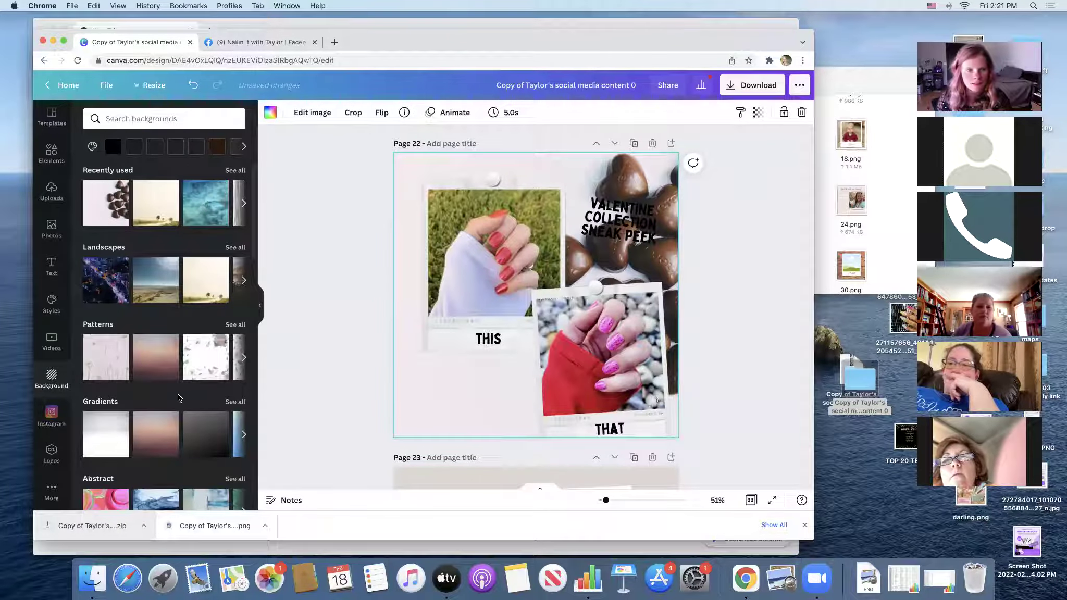
{"action": "scroll", "coordinate": [185, 397], "scroll_direction": "down", "scroll_amount": 5}
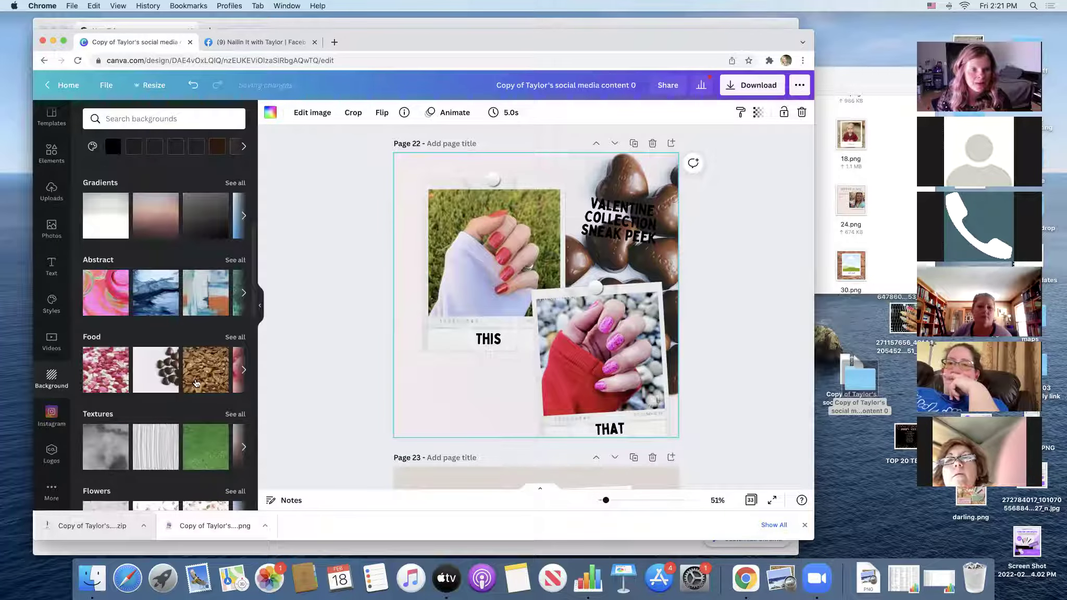
{"action": "scroll", "coordinate": [188, 394], "scroll_direction": "down", "scroll_amount": 2}
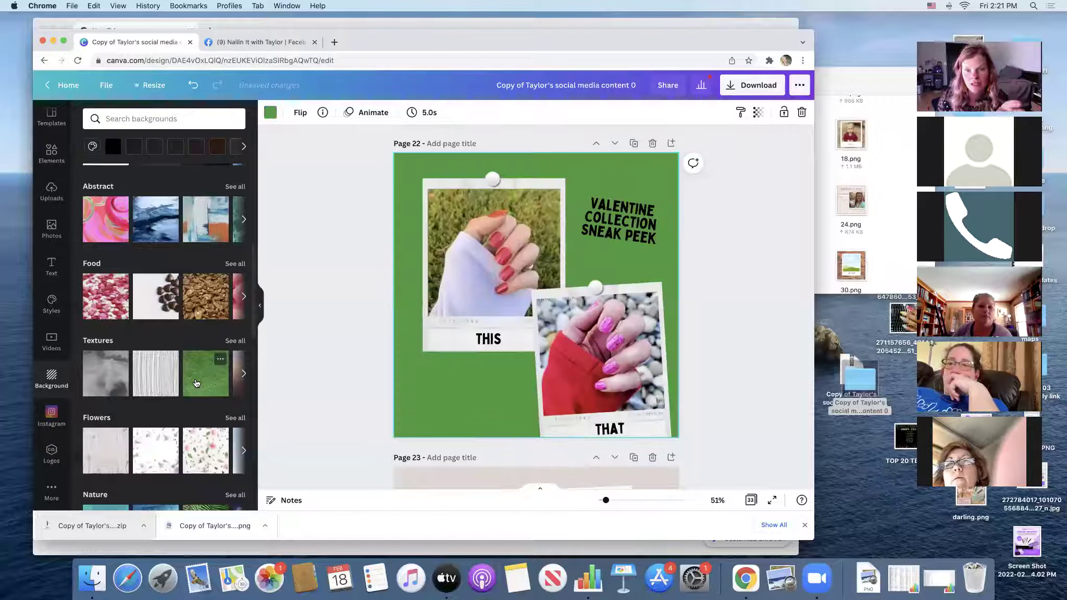
{"action": "left_click", "coordinate": [195, 380]}
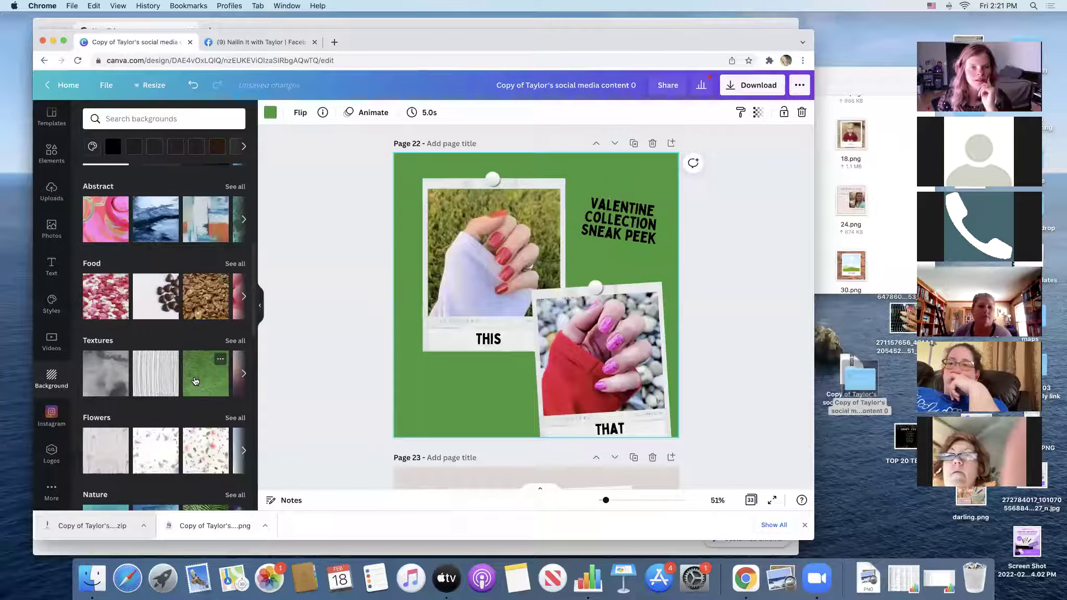
{"action": "scroll", "coordinate": [197, 378], "scroll_direction": "down", "scroll_amount": 4}
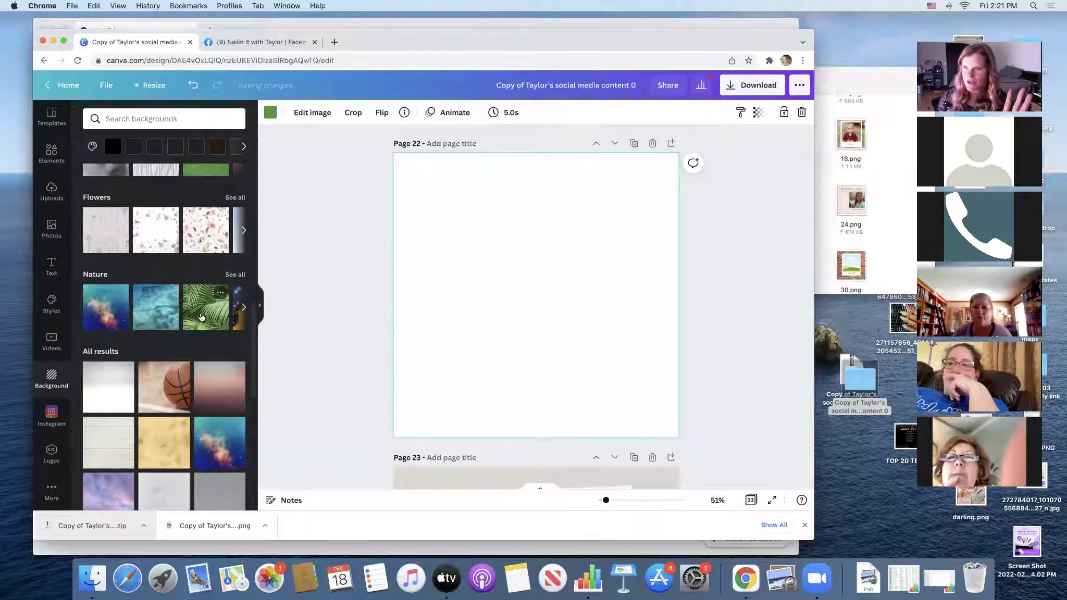
{"action": "left_click", "coordinate": [202, 318]}
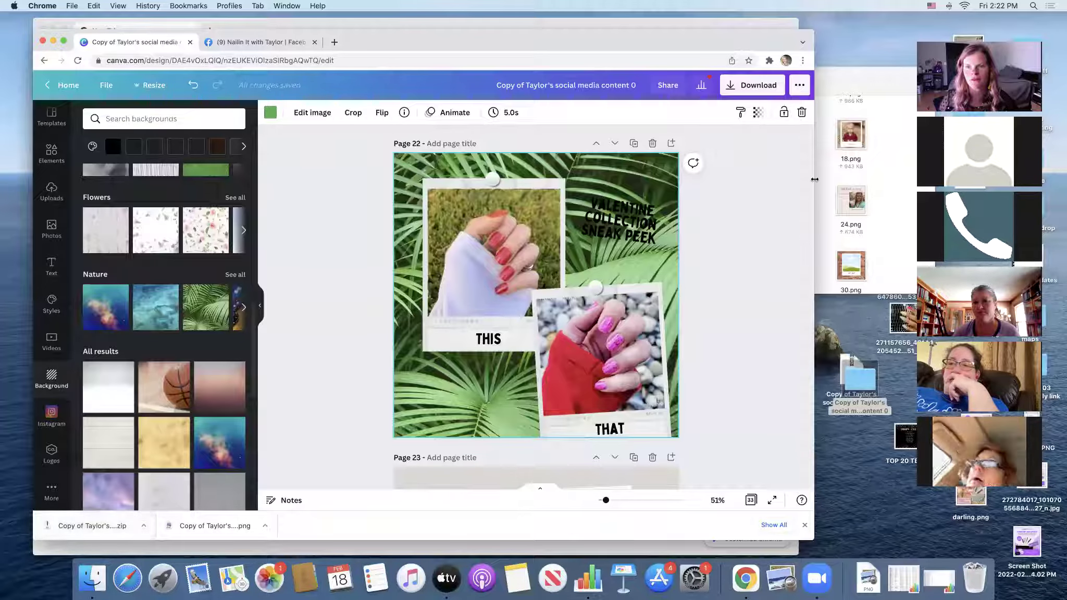
Narrow the browser window to uncover the extracted images and start a new post in the Facebook nail group
{"action": "left_click_drag", "start_coordinate": [765, 181], "coordinate": [738, 182]}
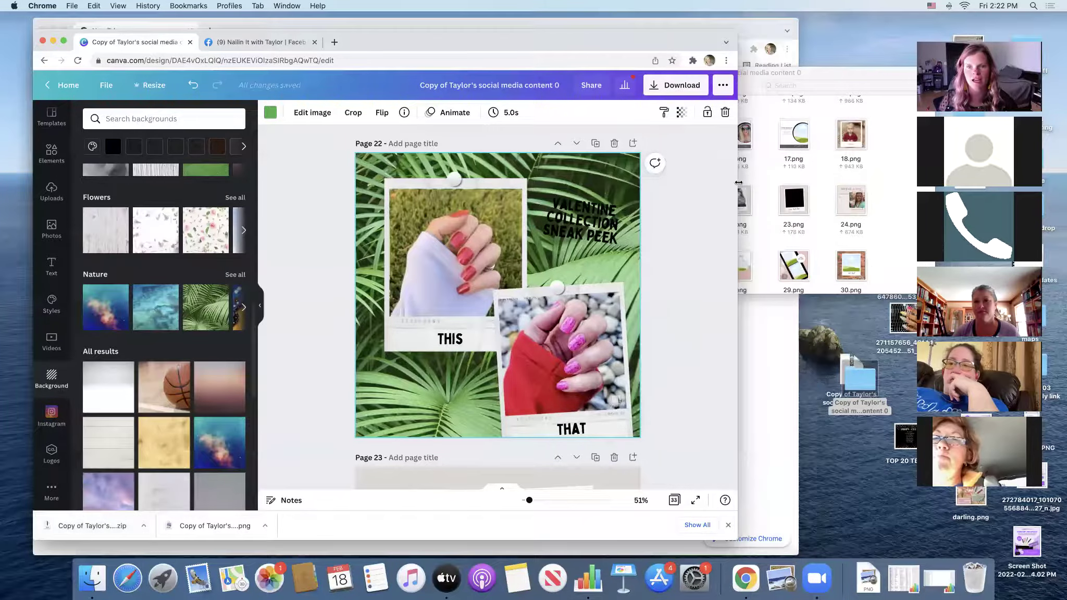
{"action": "left_click", "coordinate": [275, 42]}
{"action": "scroll", "coordinate": [475, 318], "scroll_direction": "down", "scroll_amount": 6}
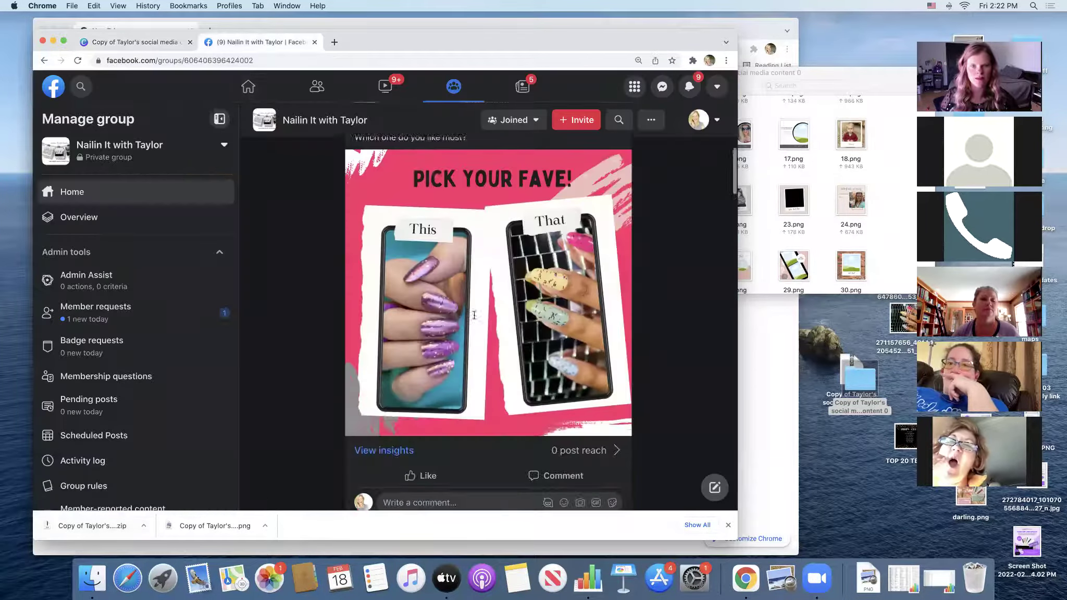
{"action": "scroll", "coordinate": [475, 319], "scroll_direction": "up", "scroll_amount": 5}
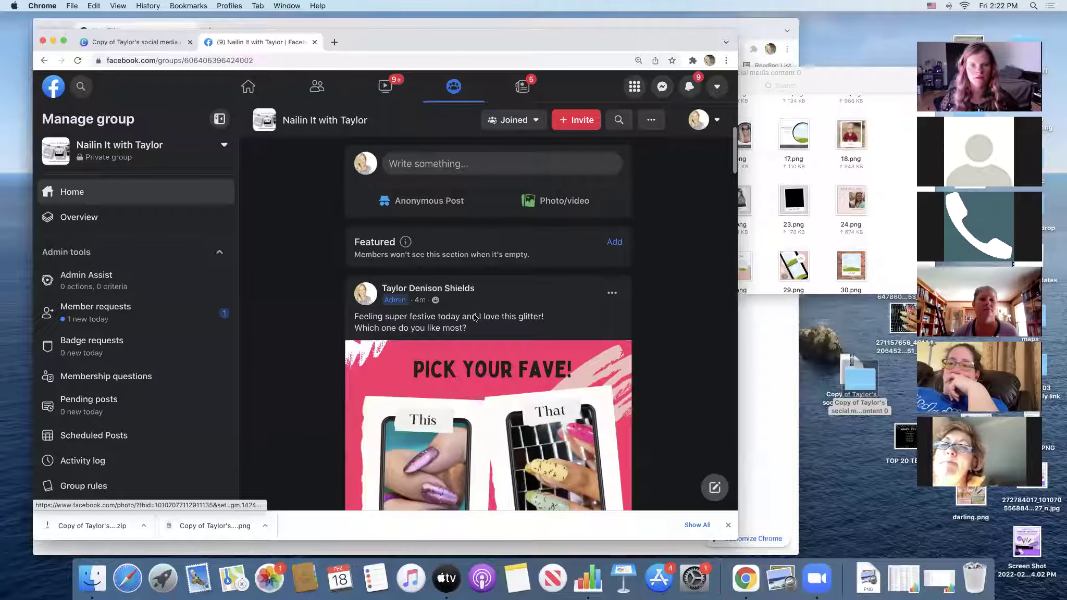
{"action": "scroll", "coordinate": [476, 317], "scroll_direction": "up", "scroll_amount": 6}
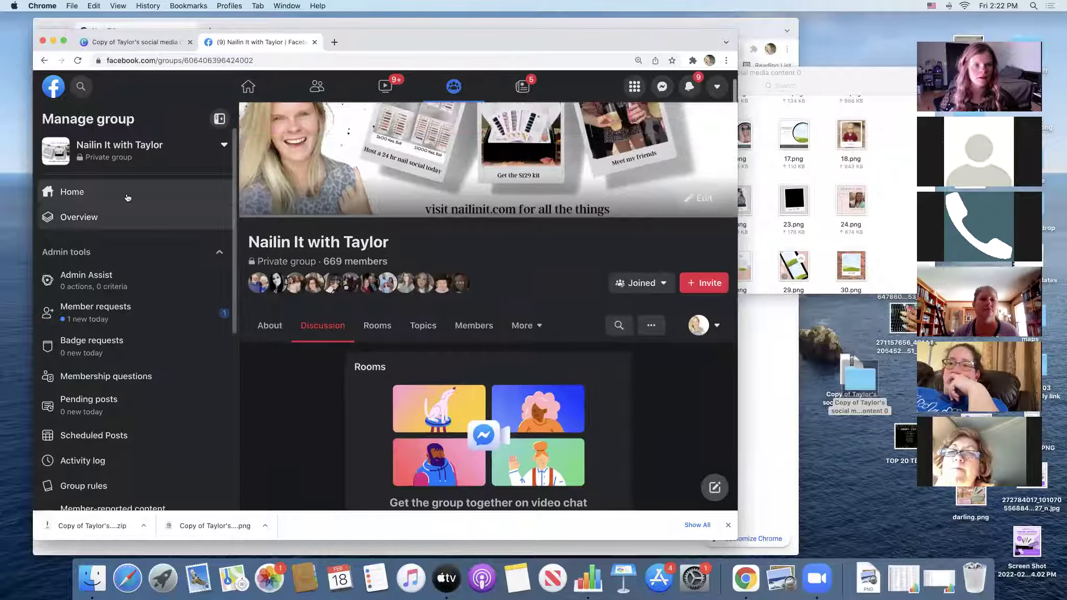
{"action": "scroll", "coordinate": [441, 302], "scroll_direction": "down", "scroll_amount": 5}
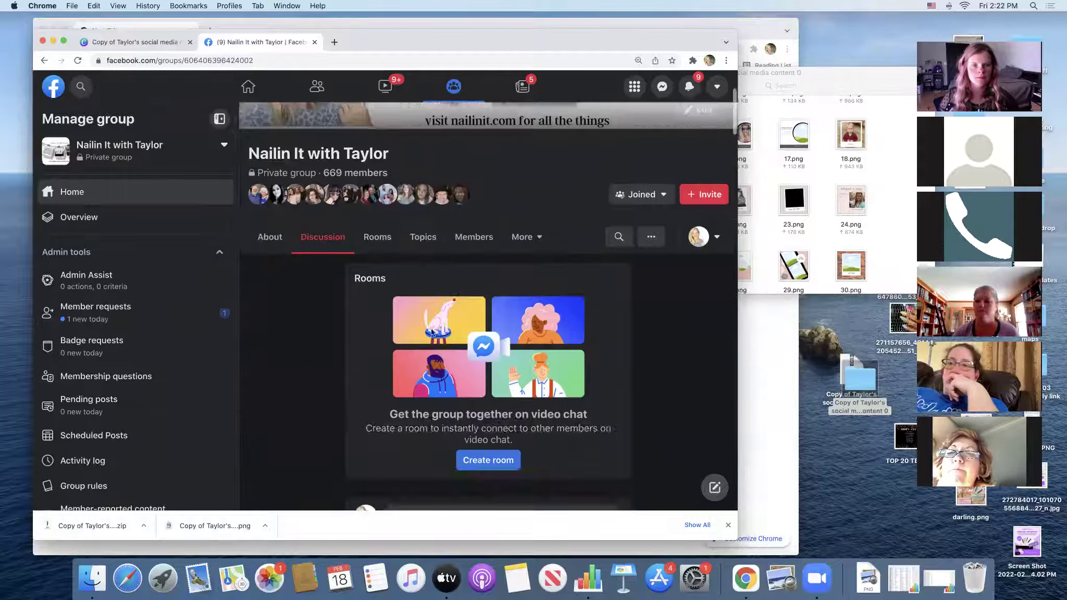
{"action": "left_click", "coordinate": [449, 262]}
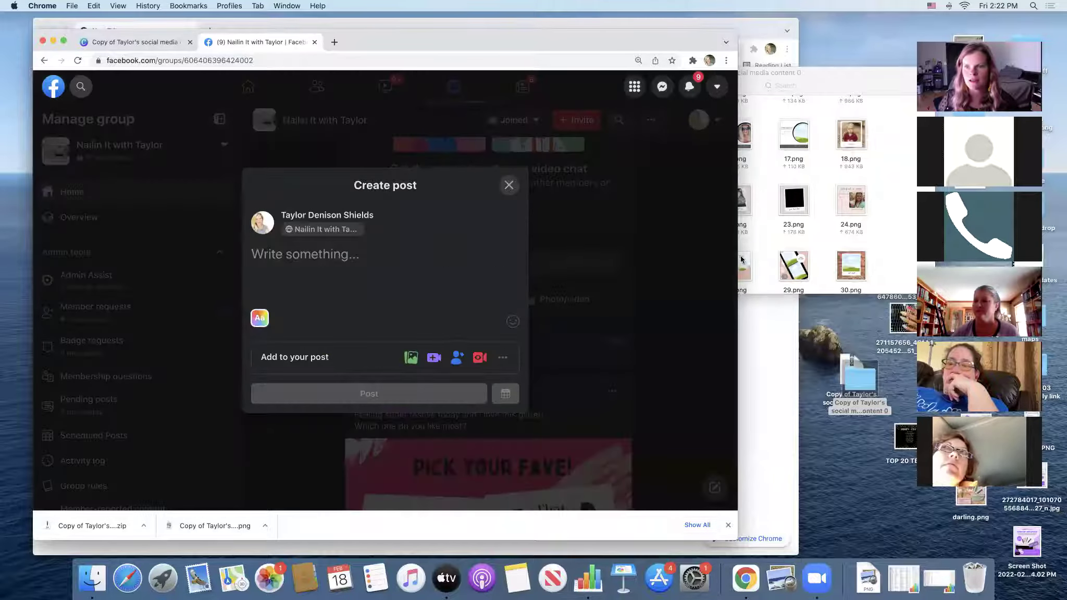
Attach 5.png, the nail polish remover question graphic, from the extracted folder to the new post and check its preview
{"action": "scroll", "coordinate": [847, 193], "scroll_direction": "up", "scroll_amount": 5}
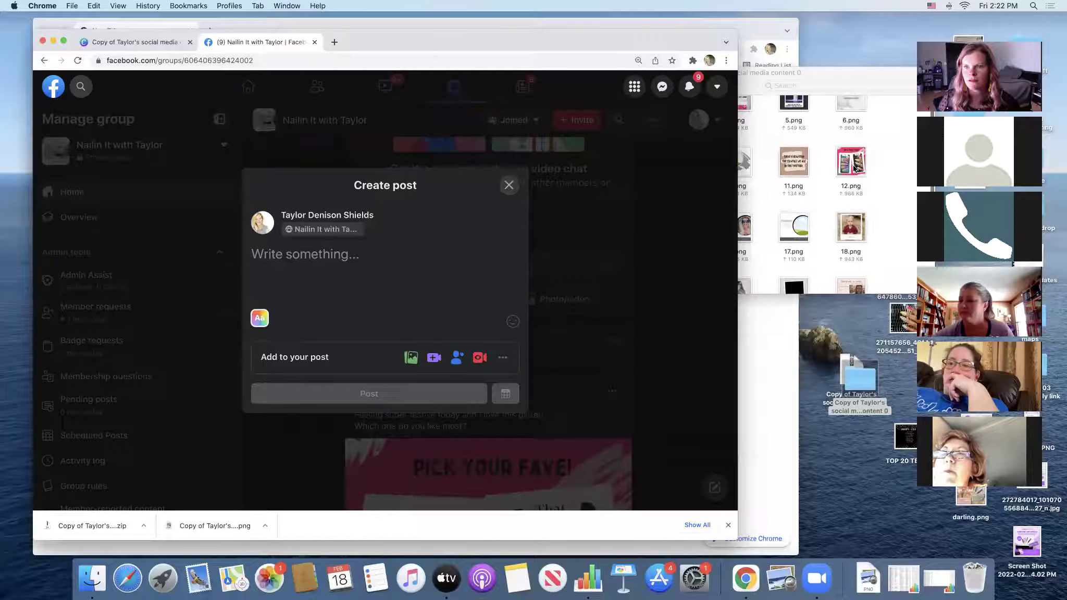
{"action": "left_click_drag", "start_coordinate": [794, 117], "coordinate": [396, 282]}
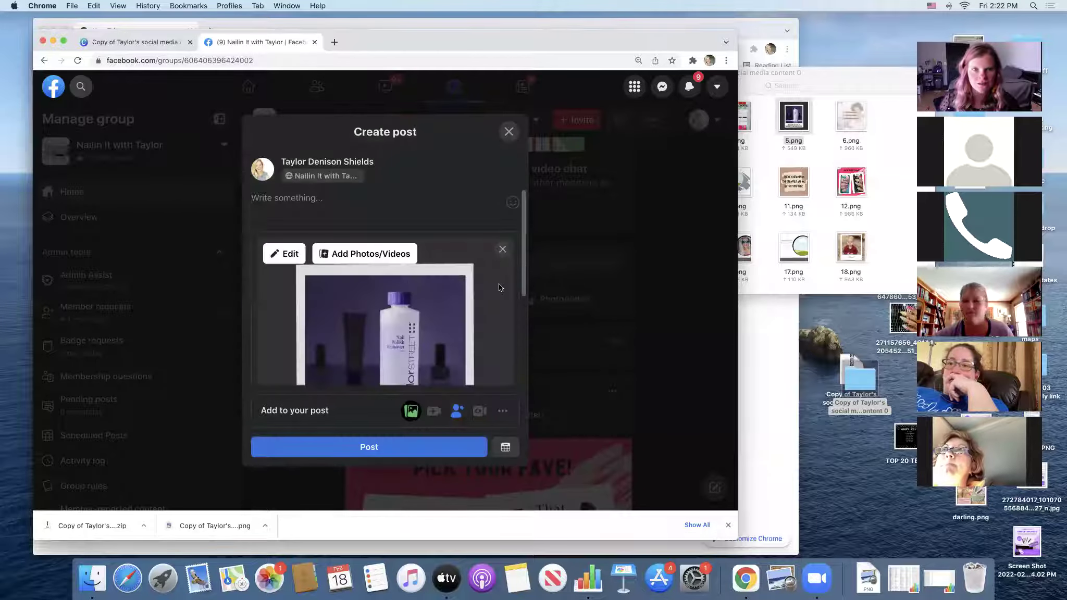
{"action": "scroll", "coordinate": [499, 288], "scroll_direction": "down", "scroll_amount": 2}
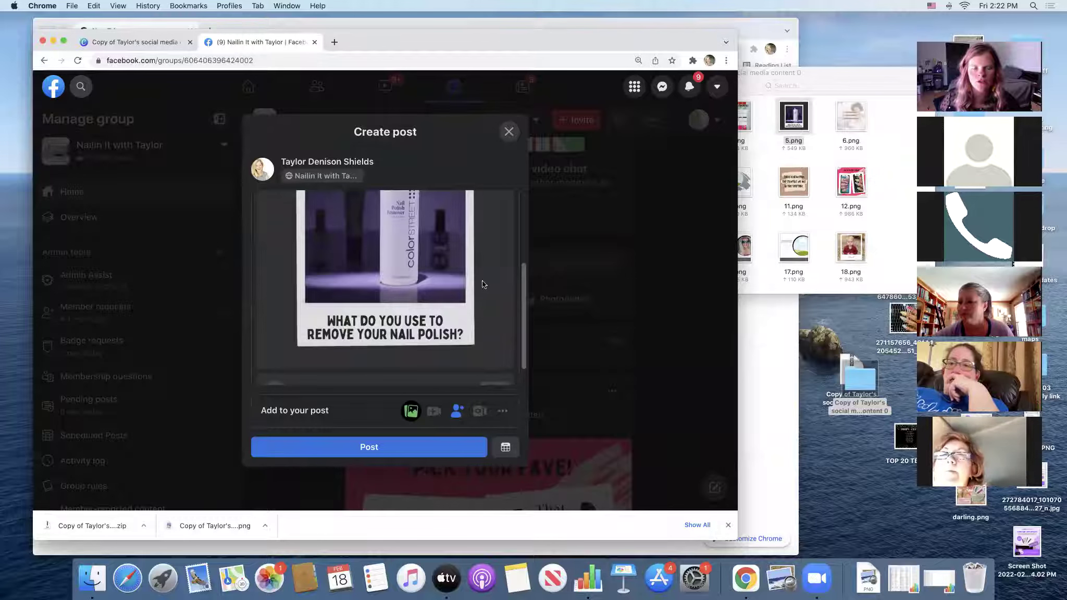
{"action": "scroll", "coordinate": [484, 284], "scroll_direction": "up", "scroll_amount": 3}
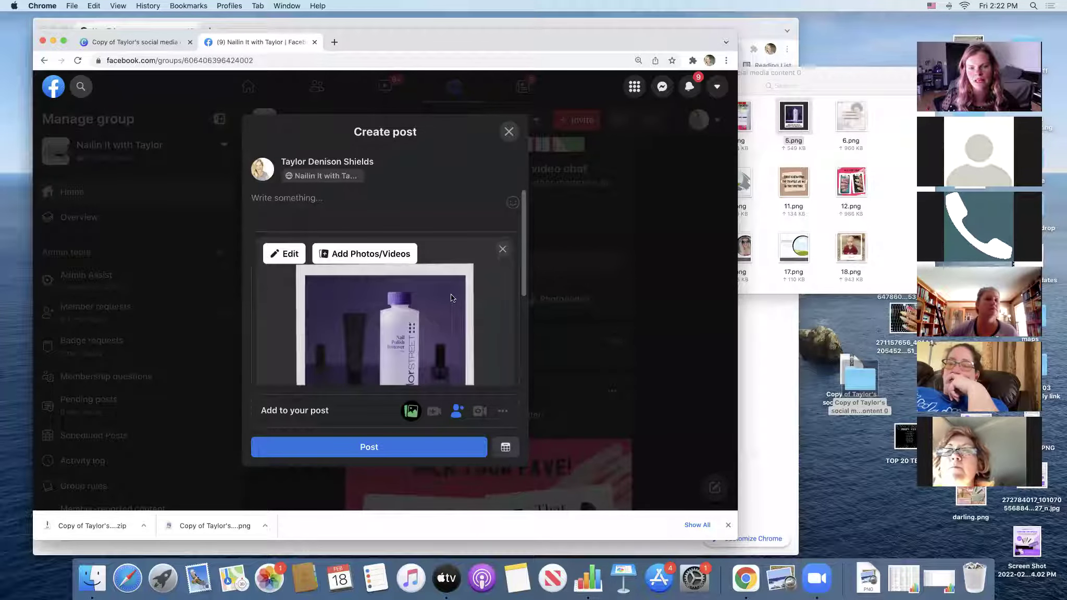
Schedule the post for Feb 19, 2022 at 8:00 AM
{"action": "left_click", "coordinate": [504, 449]}
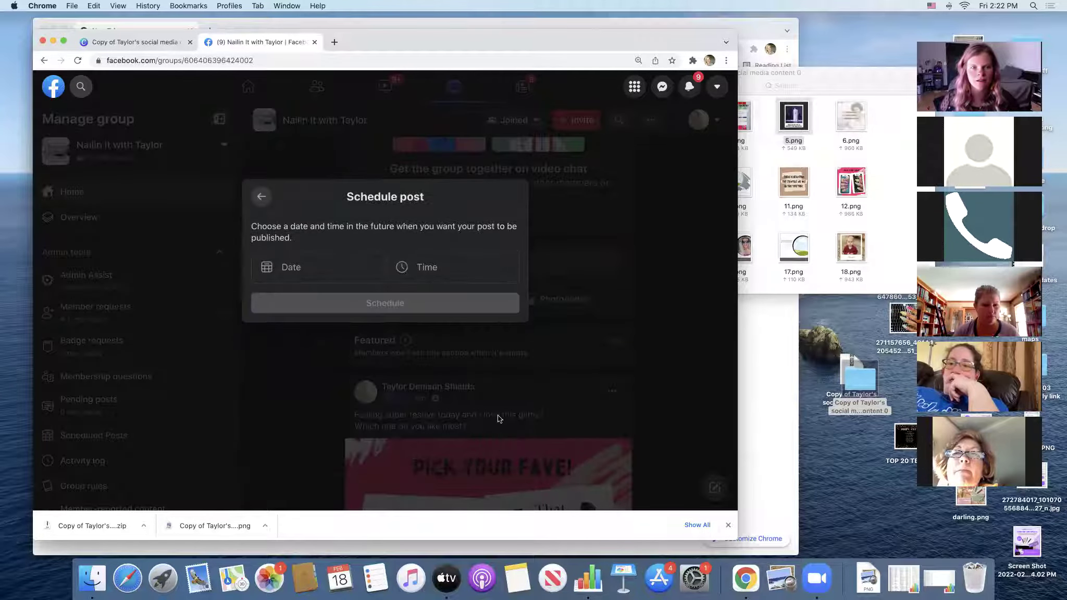
{"action": "left_click", "coordinate": [334, 261]}
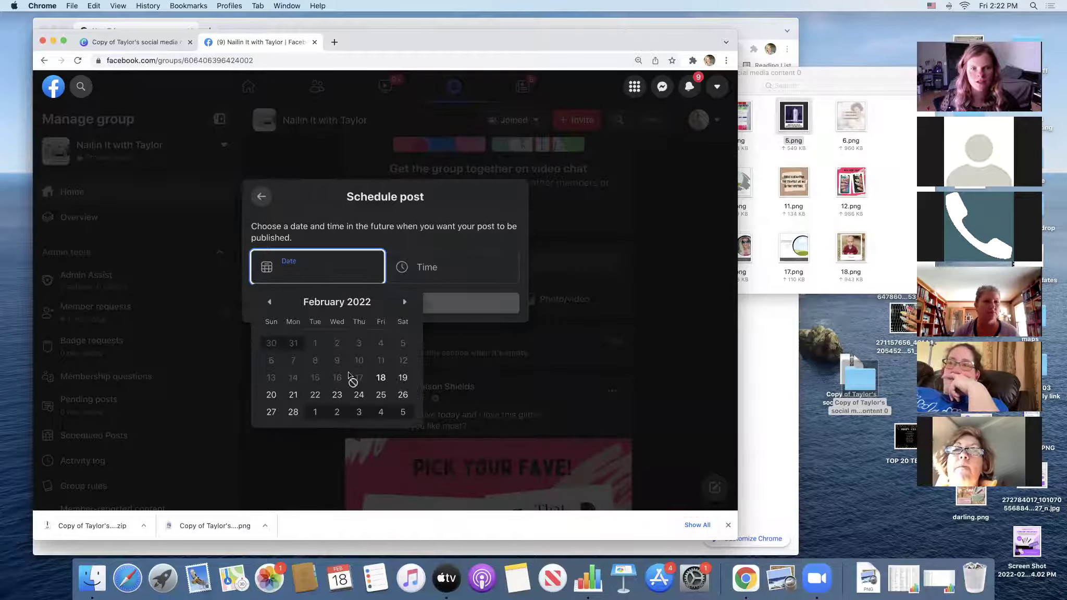
{"action": "left_click", "coordinate": [403, 377]}
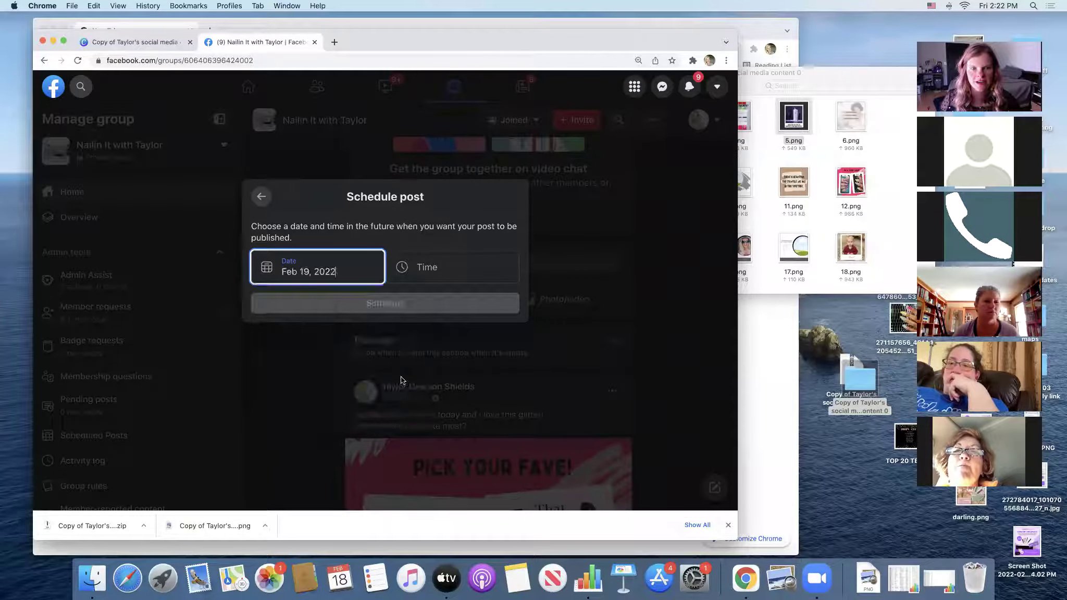
{"action": "left_click", "coordinate": [425, 269]}
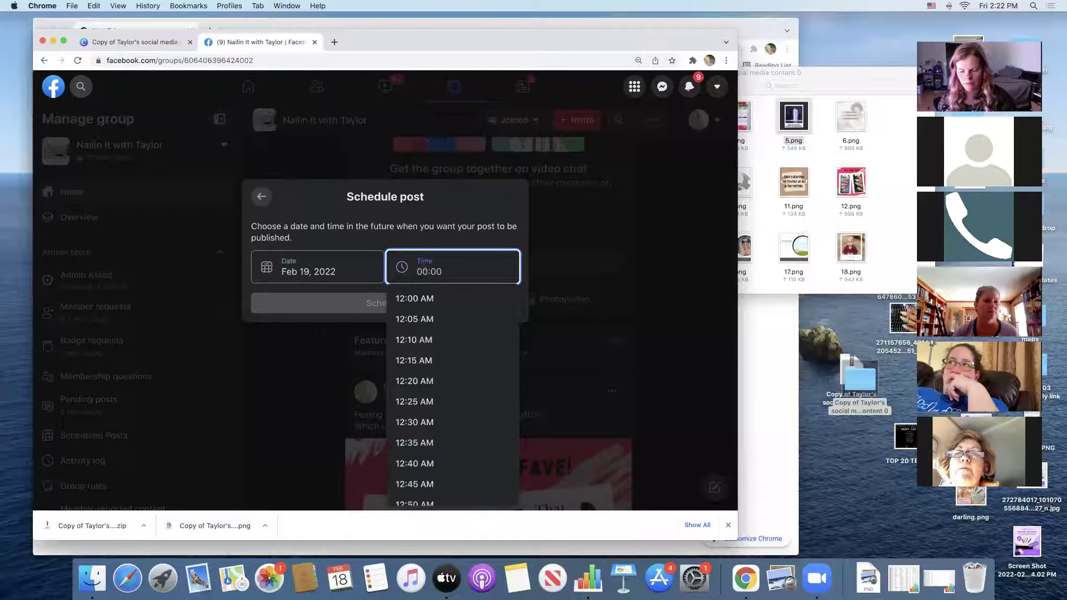
{"action": "type", "text": "8:00"}
{"action": "left_click", "coordinate": [425, 300]}
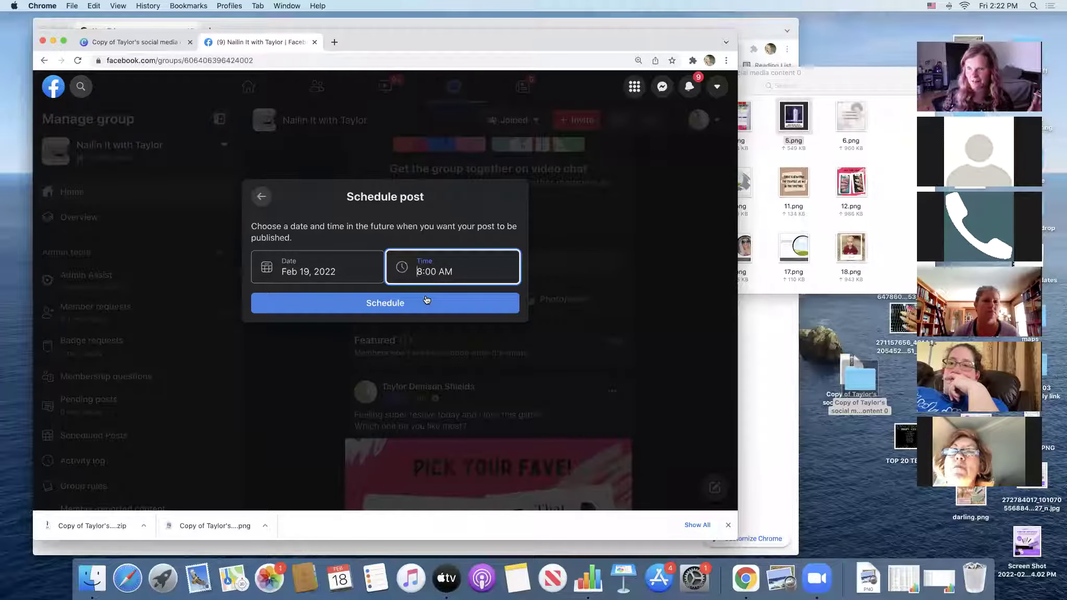
{"action": "left_click", "coordinate": [426, 301]}
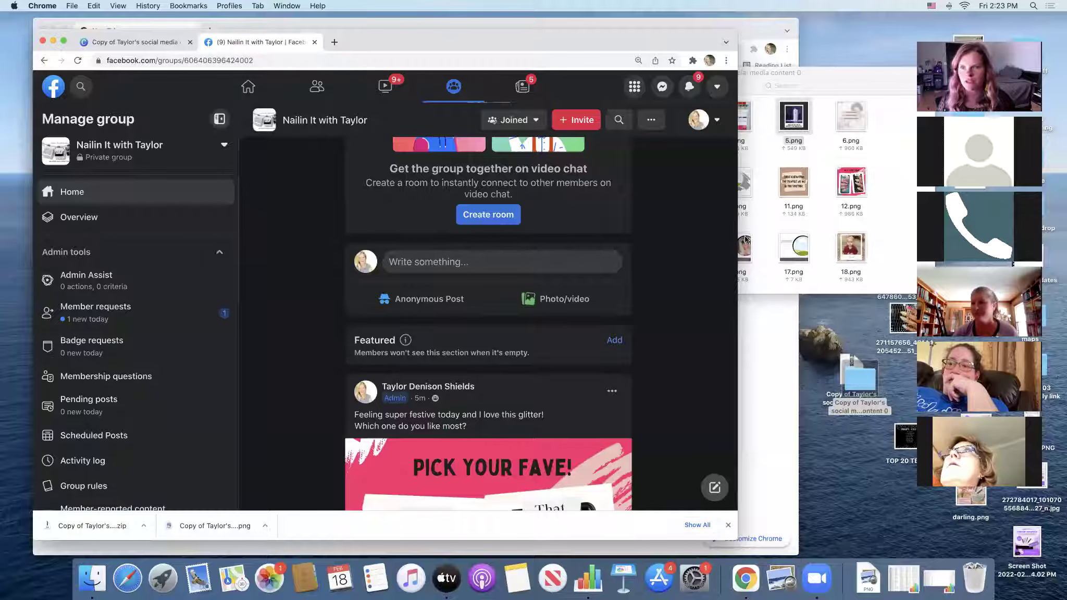
Bring the extracted folder to the front, preview 22.png at full size, and close the preview
{"action": "left_click", "coordinate": [762, 210]}
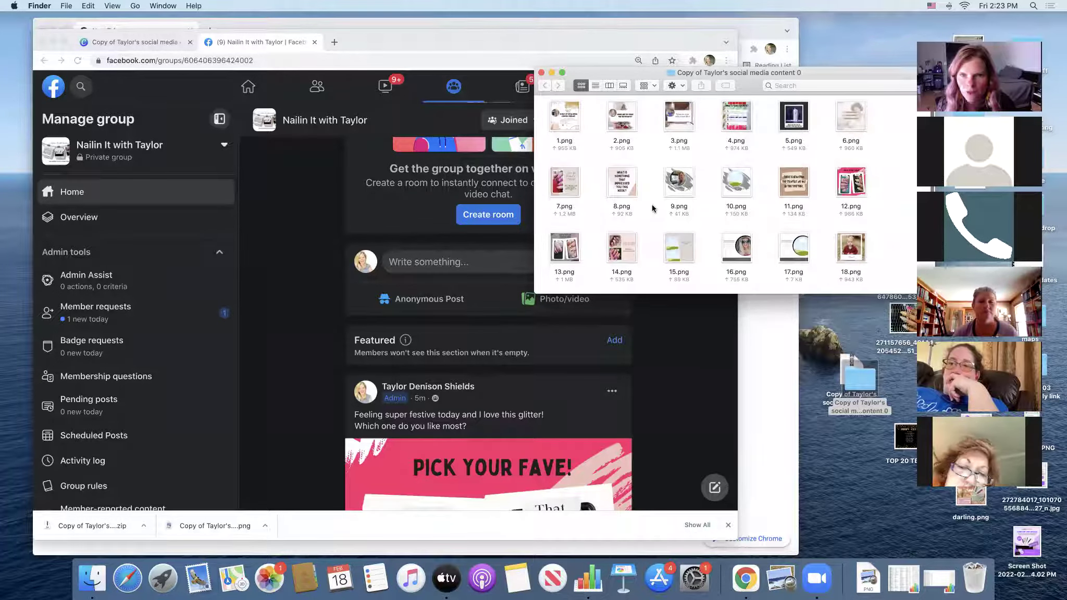
{"action": "scroll", "coordinate": [652, 205], "scroll_direction": "down", "scroll_amount": 5}
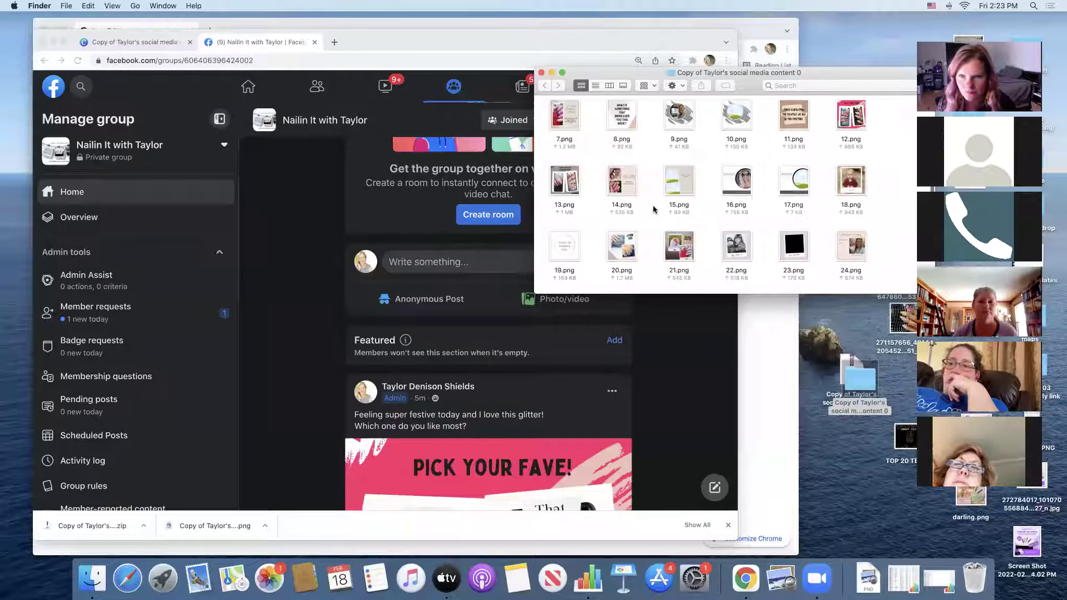
{"action": "scroll", "coordinate": [654, 209], "scroll_direction": "down", "scroll_amount": 2}
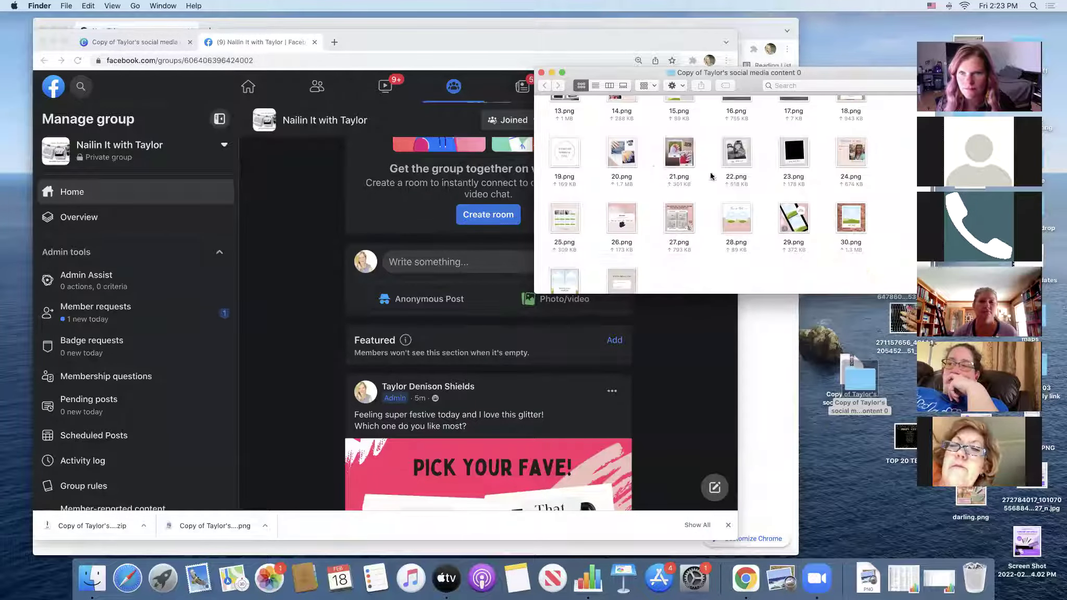
{"action": "double_click", "coordinate": [733, 154]}
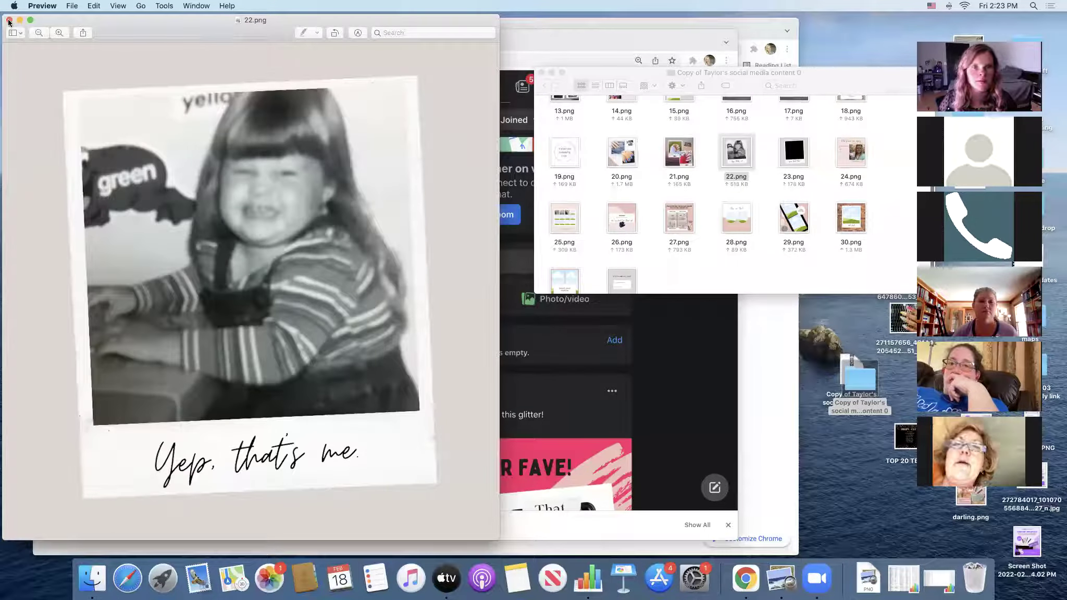
{"action": "key", "text": "super+w"}
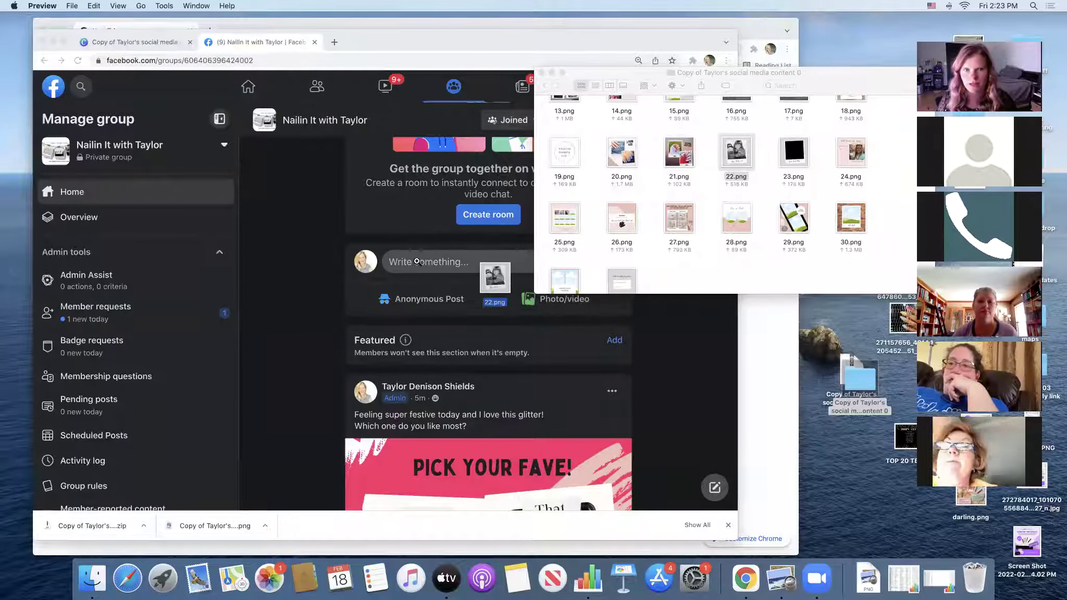
Start a new group post and attach 22.png, the childhood photo graphic, from the extracted folder
{"action": "left_click_drag", "start_coordinate": [253, 52], "coordinate": [395, 48]}
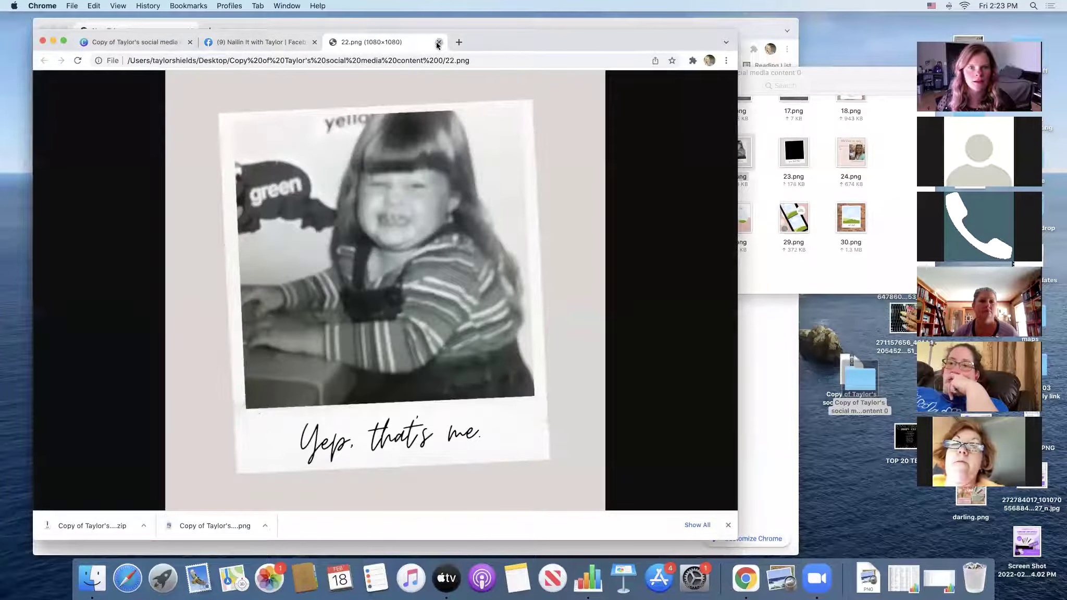
{"action": "left_click", "coordinate": [440, 43]}
{"action": "left_click", "coordinate": [442, 263]}
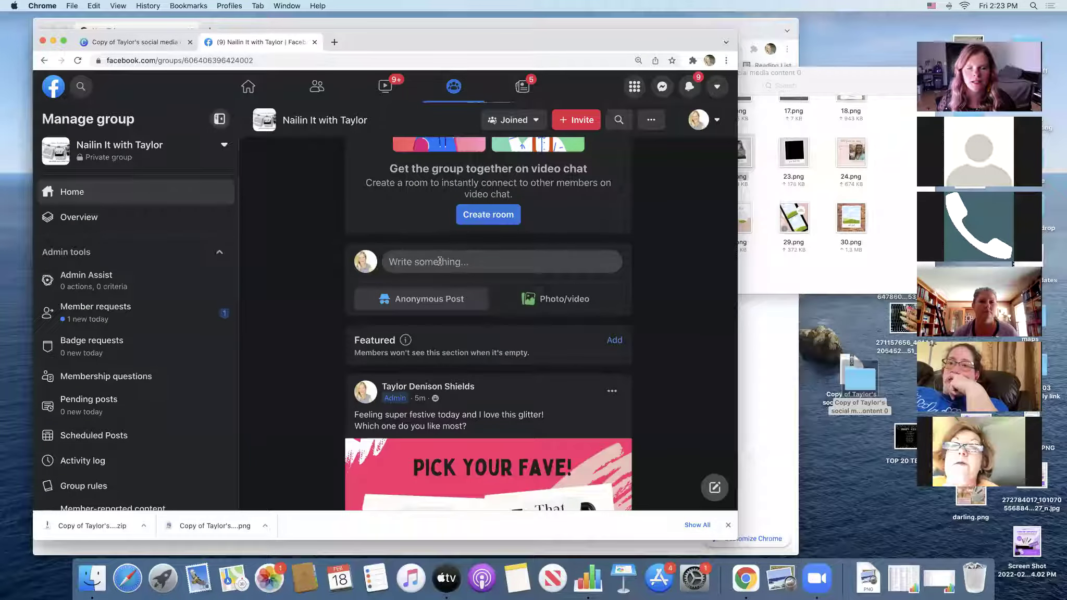
{"action": "left_click", "coordinate": [768, 262]}
{"action": "left_click_drag", "start_coordinate": [735, 155], "coordinate": [349, 272]}
{"action": "scroll", "coordinate": [358, 200], "scroll_direction": "down", "scroll_amount": 1}
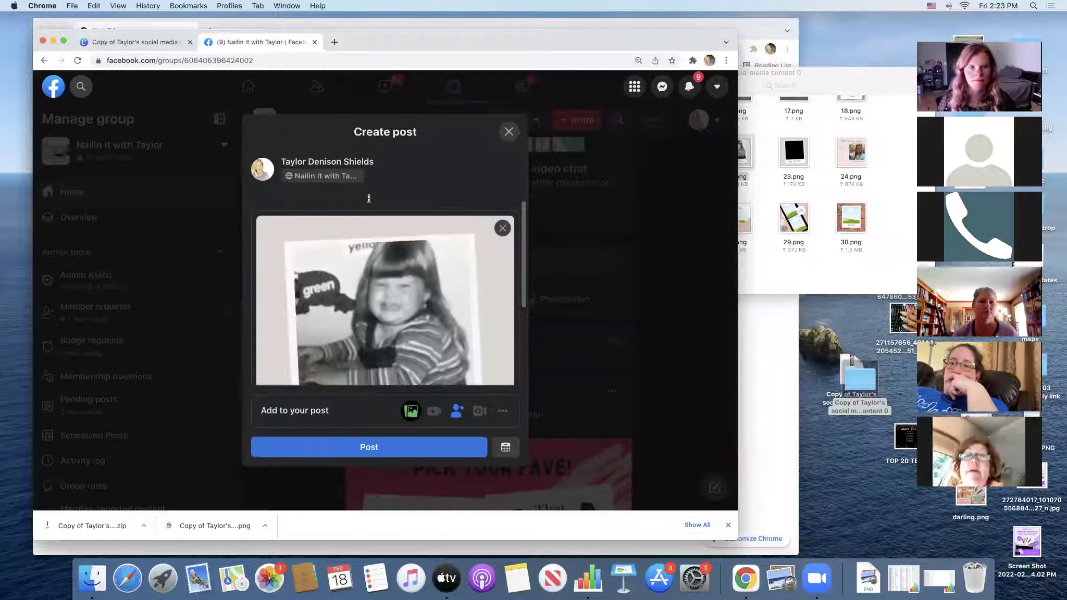
{"action": "scroll", "coordinate": [337, 195], "scroll_direction": "up", "scroll_amount": 1}
Write two caption lines: "Yep, that really is me." / "Drop a picture of you in your younger years so I can send you something fun in the mail!"
{"action": "type", "text": "Yep, that really is me."}
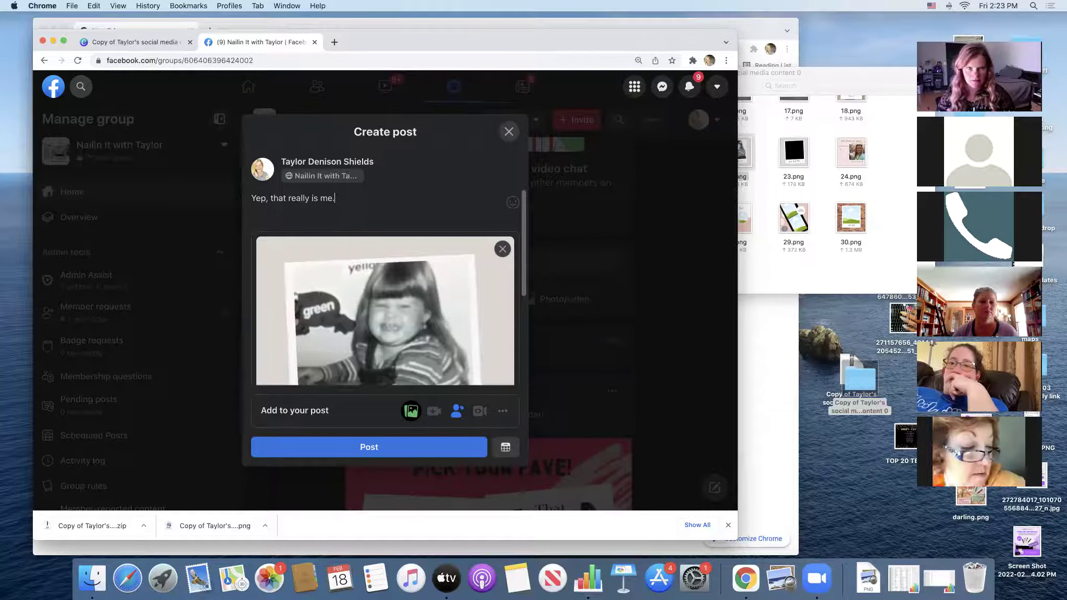
{"action": "key", "text": "Return"}
{"action": "type", "text": "Drop a "}
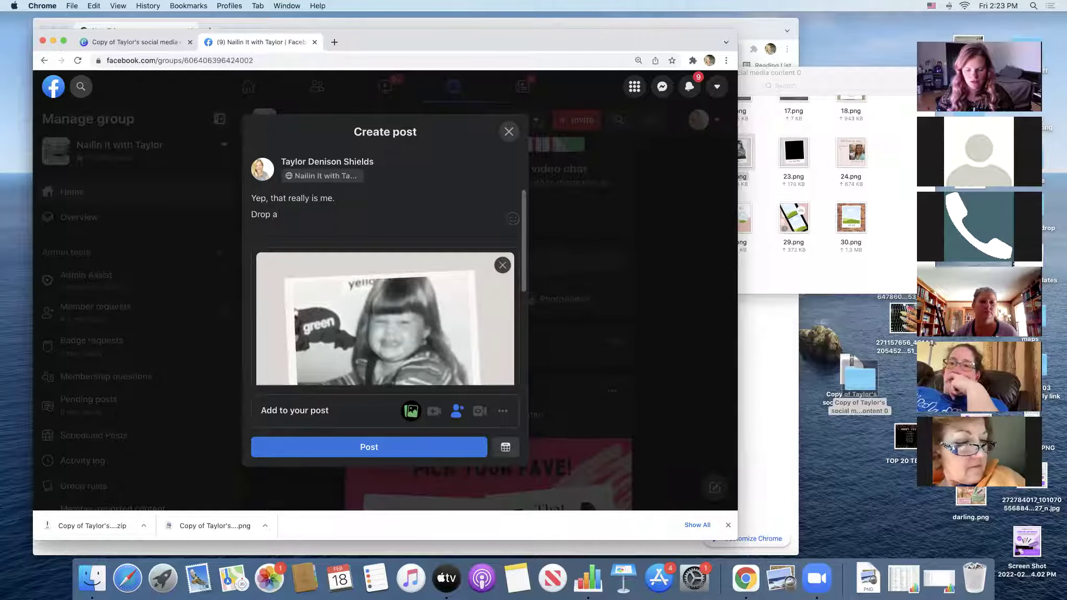
{"action": "type", "text": "picture of you"}
{"action": "type", "text": " wh"}
{"action": "key", "text": "BackSpace"}
{"action": "key", "text": "BackSpace"}
{"action": "type", "text": "in your "}
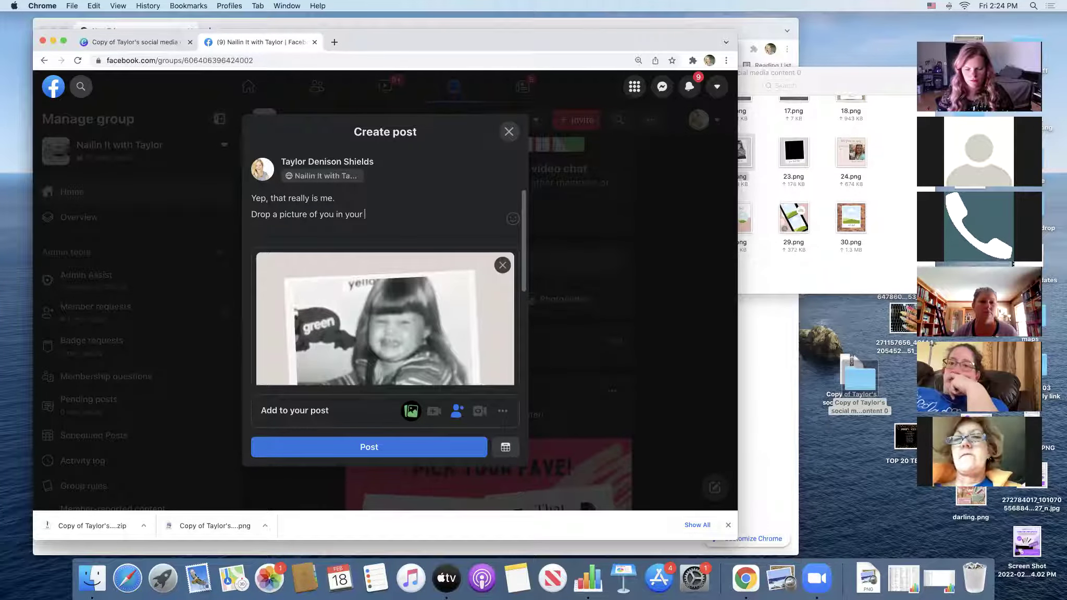
{"action": "type", "text": "youn"}
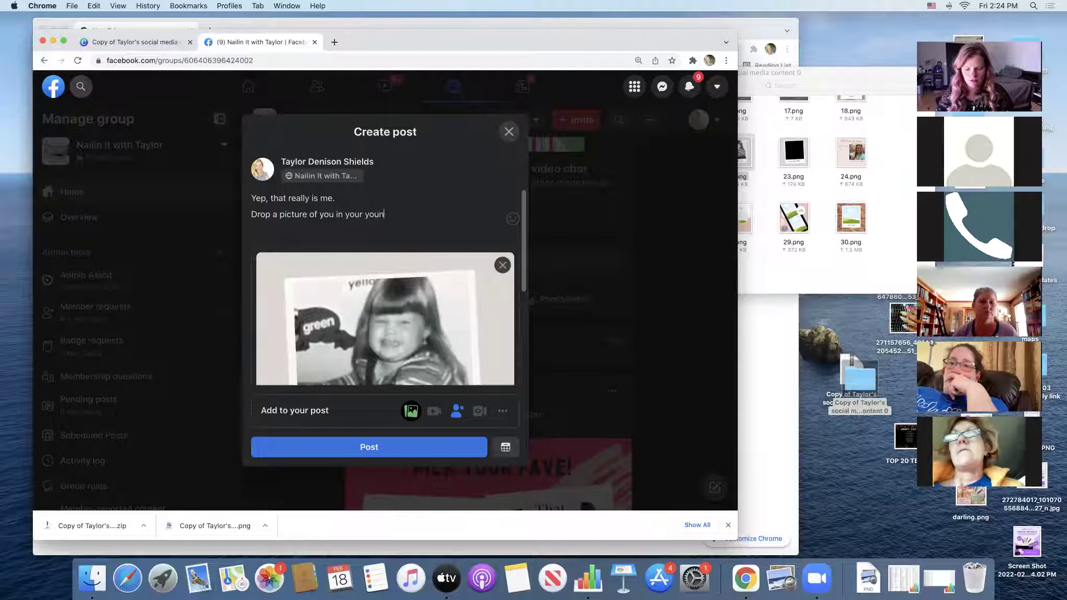
{"action": "type", "text": "ger years s"}
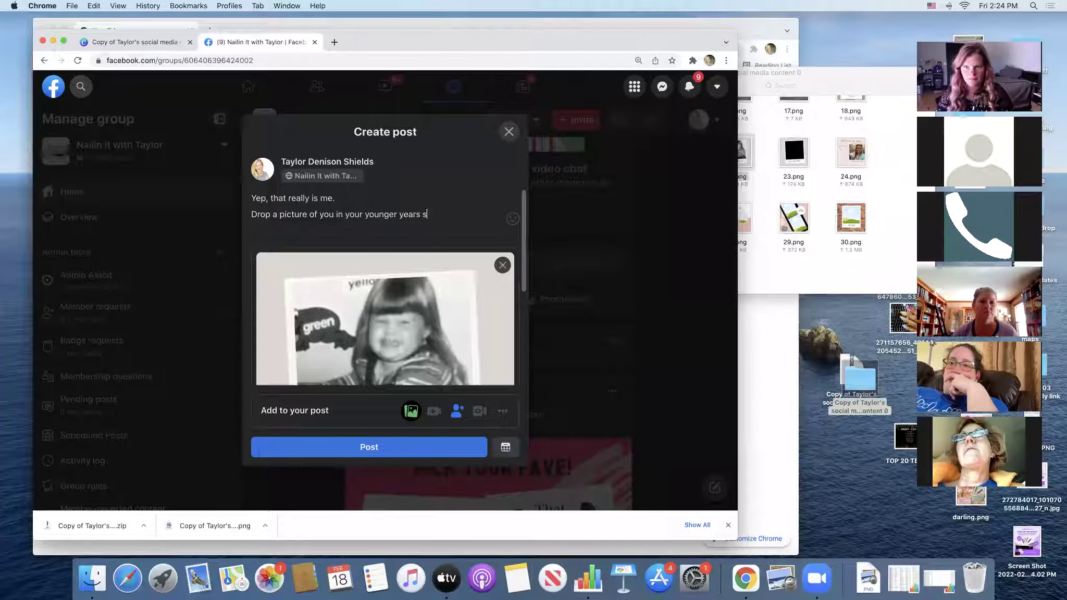
{"action": "type", "text": "o I can send "}
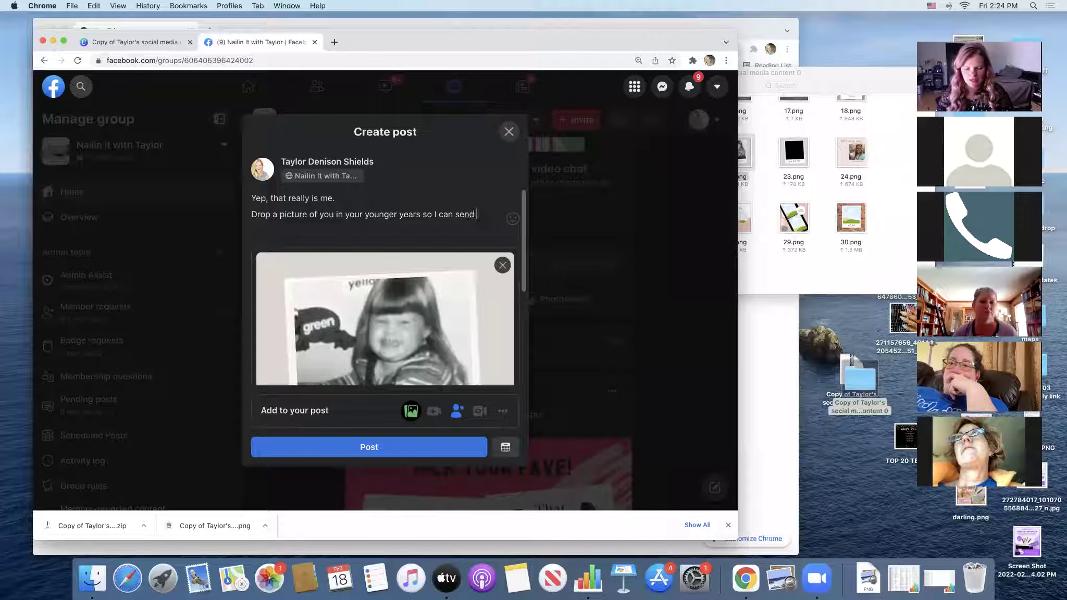
{"action": "type", "text": "you something fun in th"}
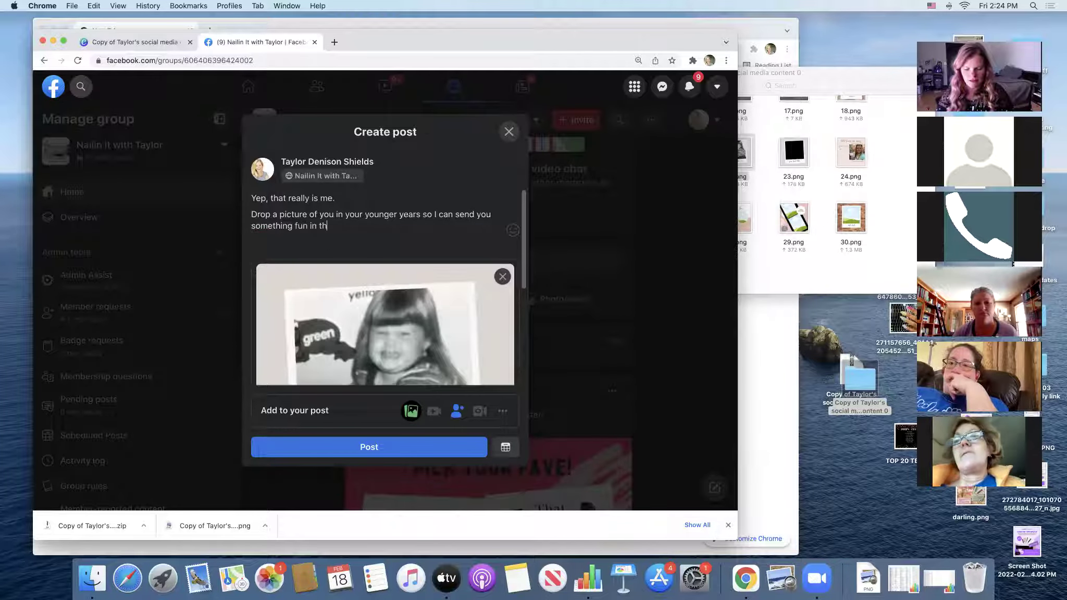
{"action": "type", "text": "e mail!"}
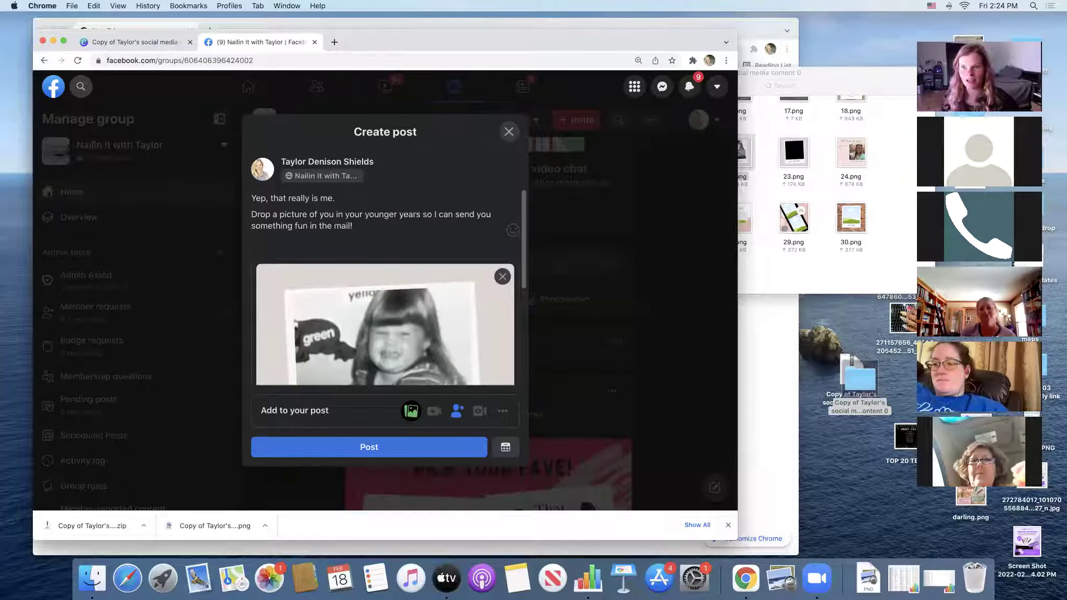
Set the post's publishing date to Feb 20, 2022 and its time to 8:00 AM
{"action": "left_click", "coordinate": [507, 450]}
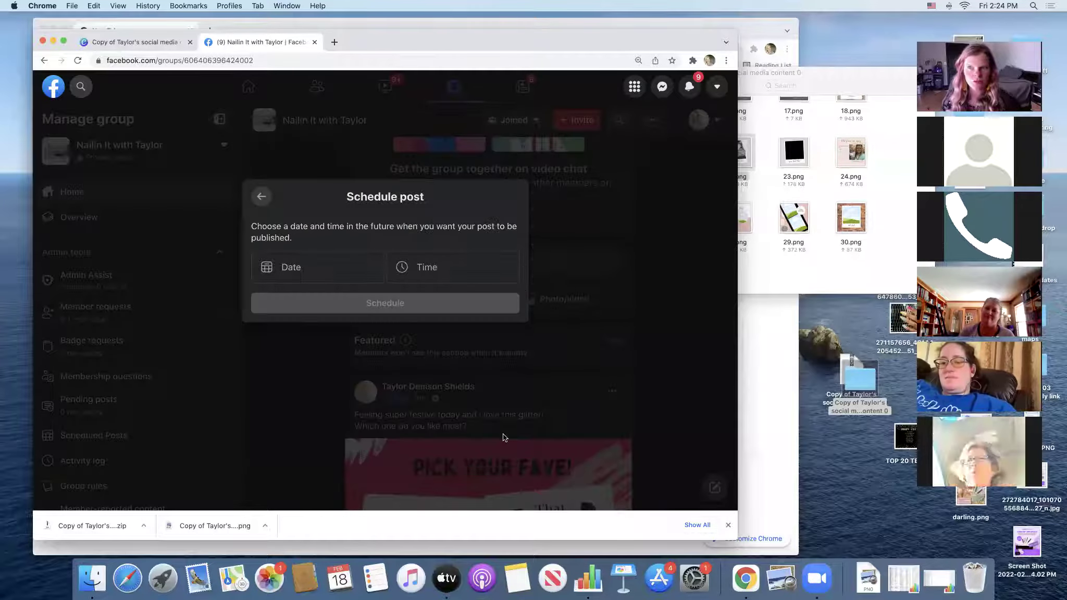
{"action": "left_click", "coordinate": [358, 270]}
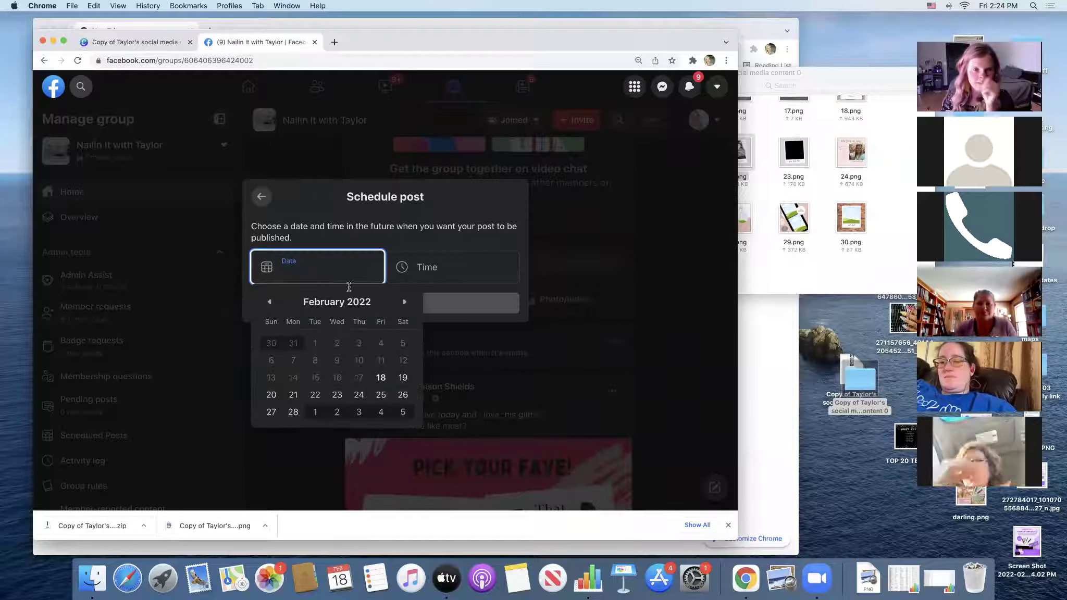
{"action": "left_click", "coordinate": [271, 396]}
{"action": "left_click", "coordinate": [454, 274]}
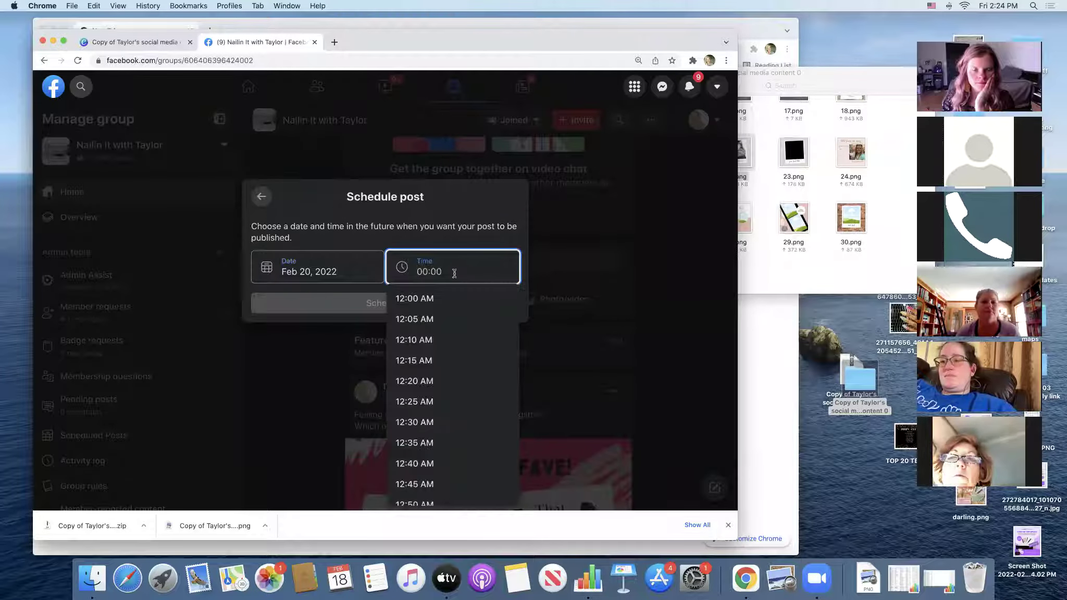
{"action": "type", "text": "8"}
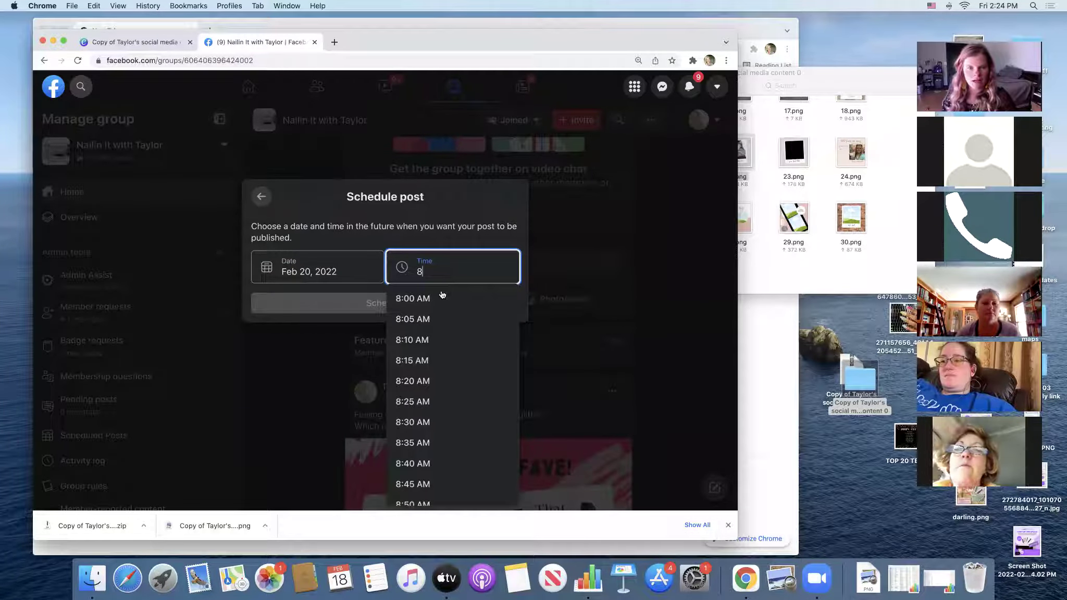
{"action": "left_click", "coordinate": [440, 304]}
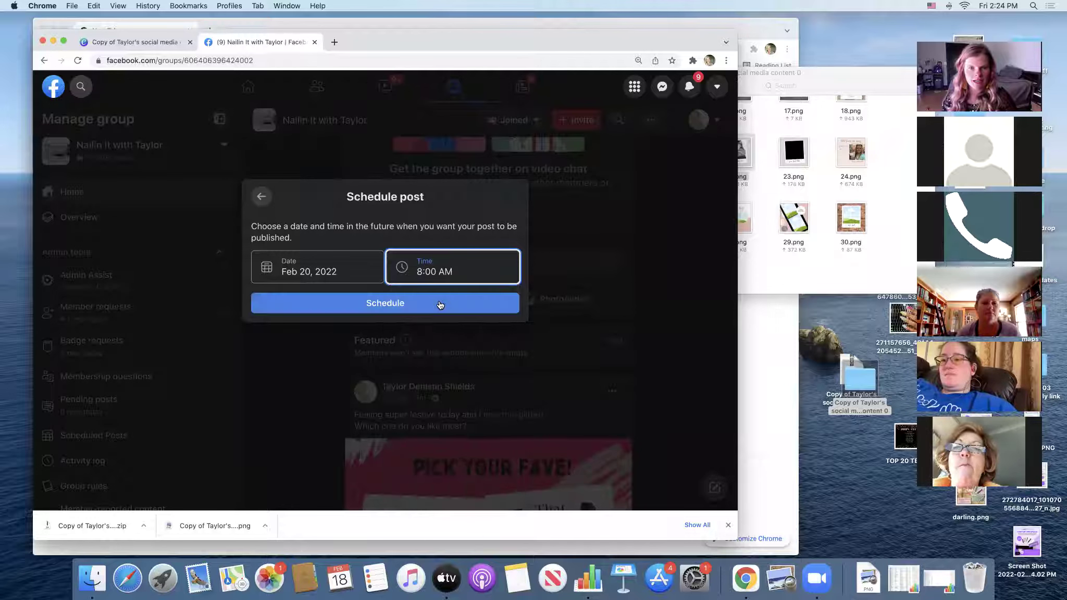
Change the post's publishing time to 9 and schedule it
{"action": "left_click", "coordinate": [416, 272]}
{"action": "type", "text": "9"}
{"action": "left_click", "coordinate": [365, 304]}
{"action": "left_click", "coordinate": [392, 307]}
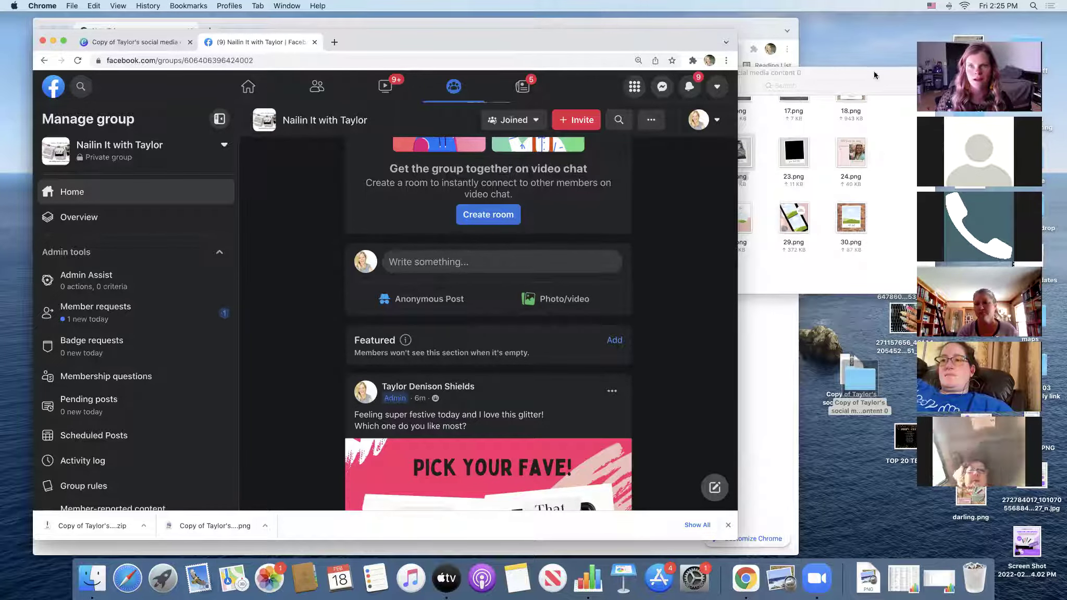
Bring the extracted images folder to the front and move it over the edge of the Facebook group page
{"action": "left_click", "coordinate": [857, 72]}
{"action": "left_click_drag", "start_coordinate": [857, 73], "coordinate": [807, 59]}
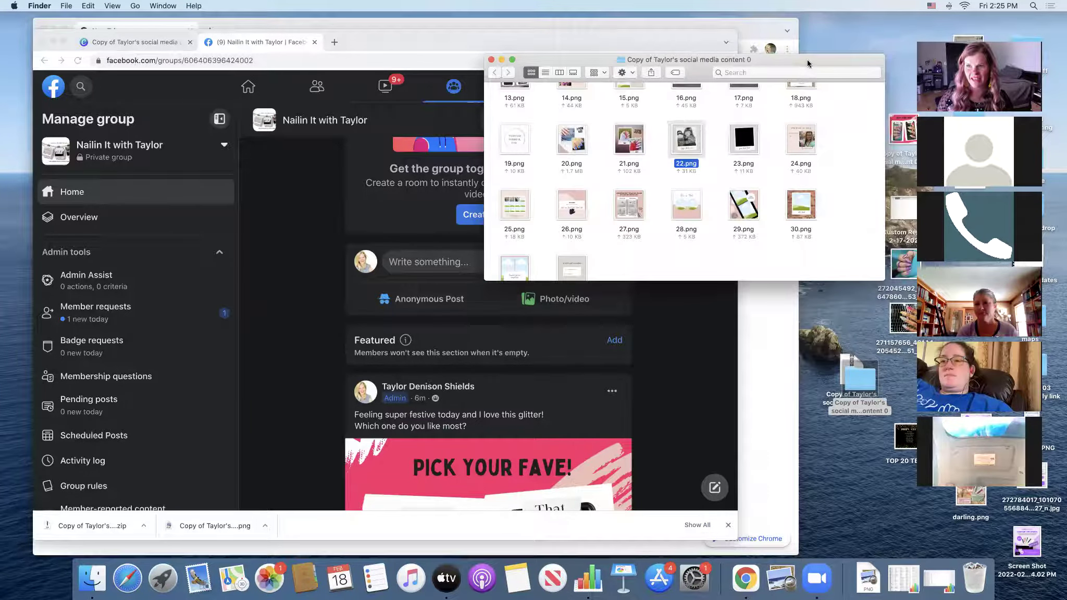